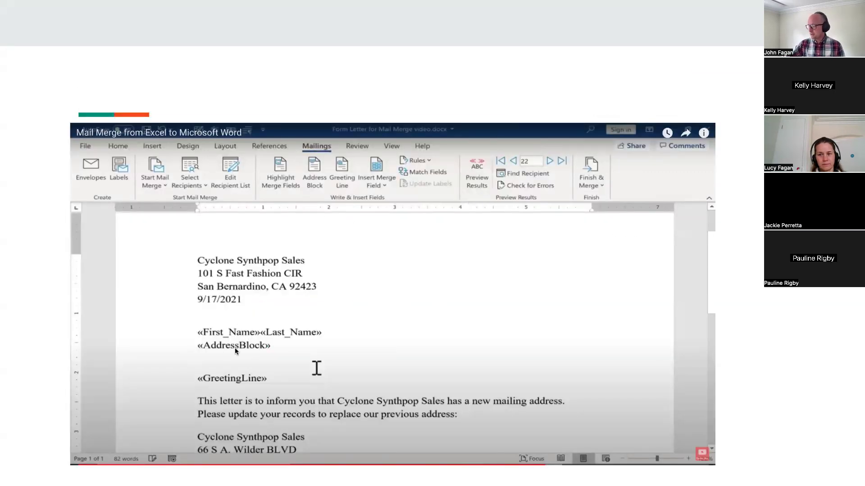
- Compare the Word mail merge and Mailchimp merge tag slides, end the slideshow, and show the Today agenda slide
{"action": "key", "text": "Left"}
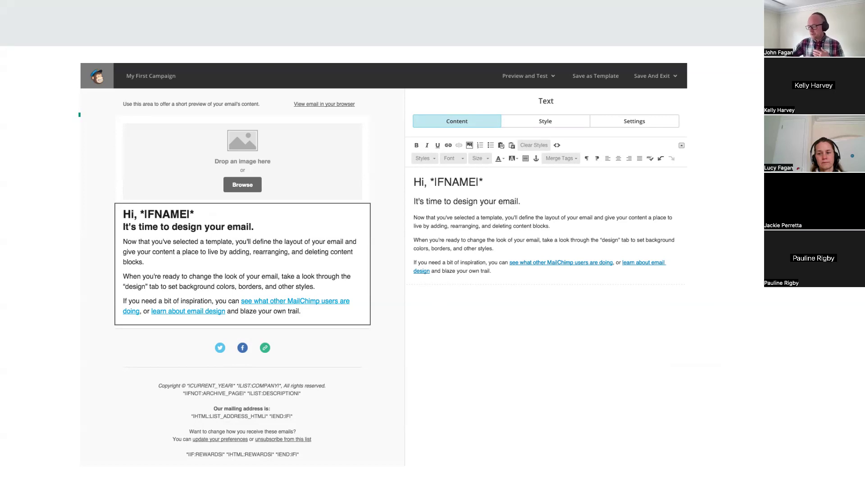
{"action": "key", "text": "Right"}
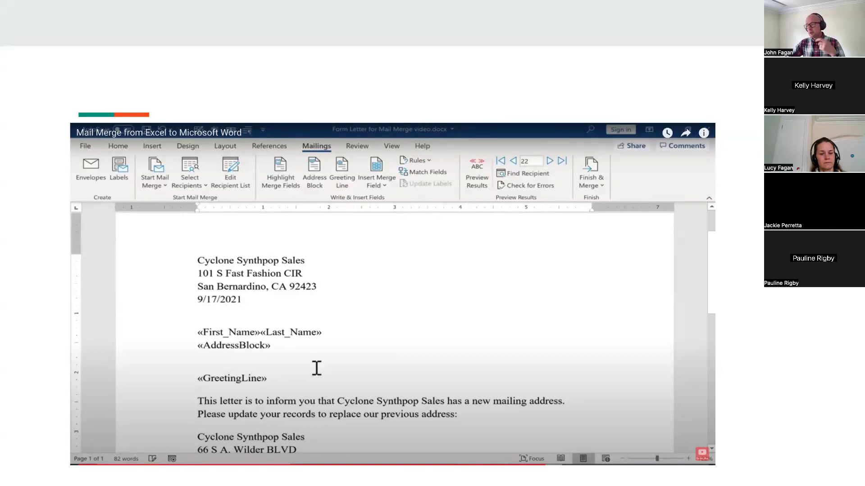
{"action": "key", "text": "Left"}
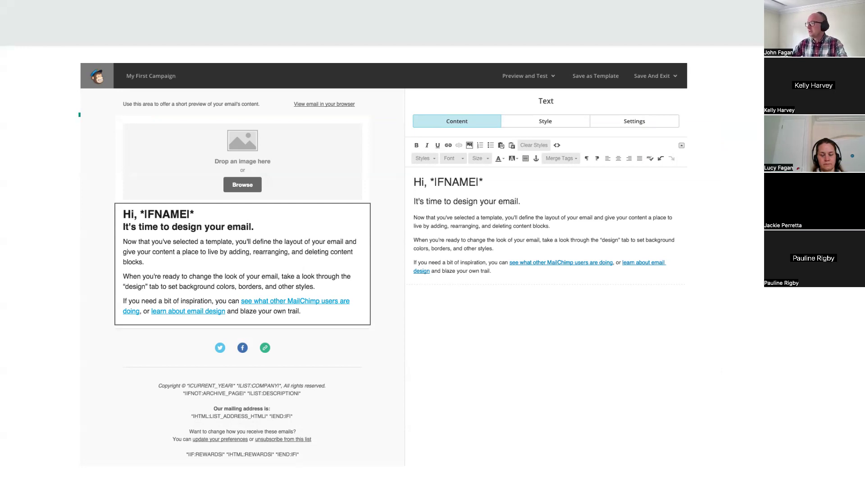
{"action": "key", "text": "Escape"}
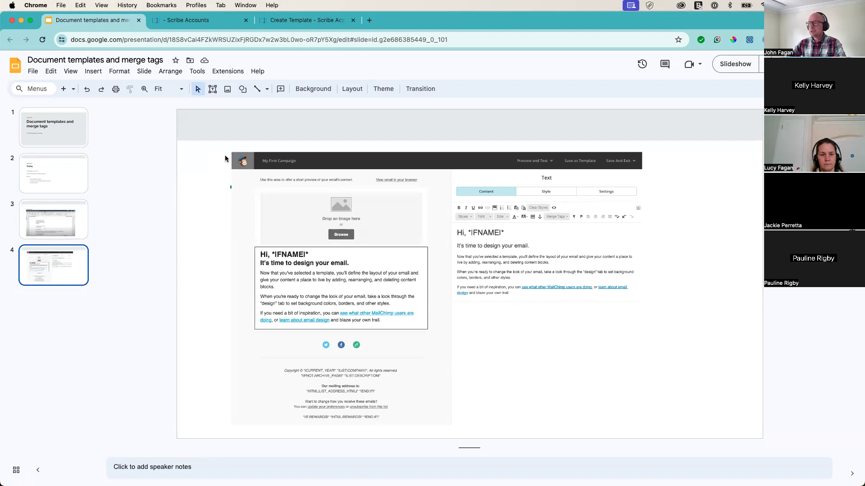
{"action": "left_click", "coordinate": [68, 188]}
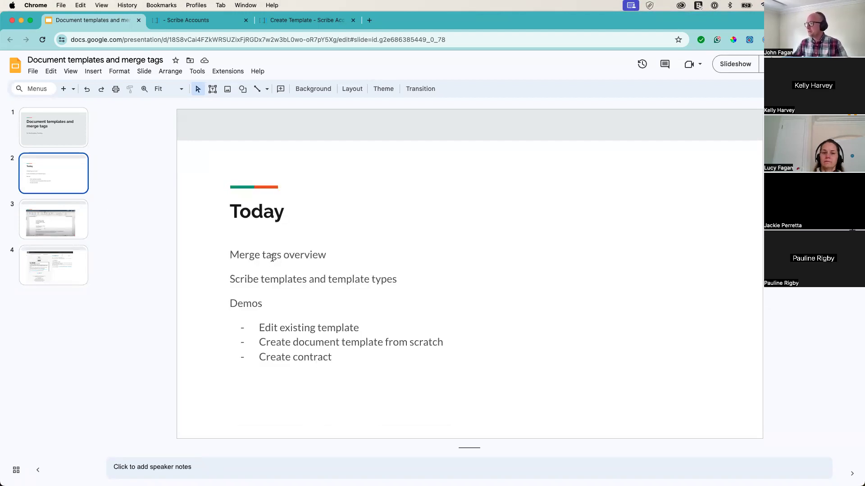
- Switch to Scribe Accounts and open the Templates list within the CRM section
{"action": "left_click", "coordinate": [194, 21]}
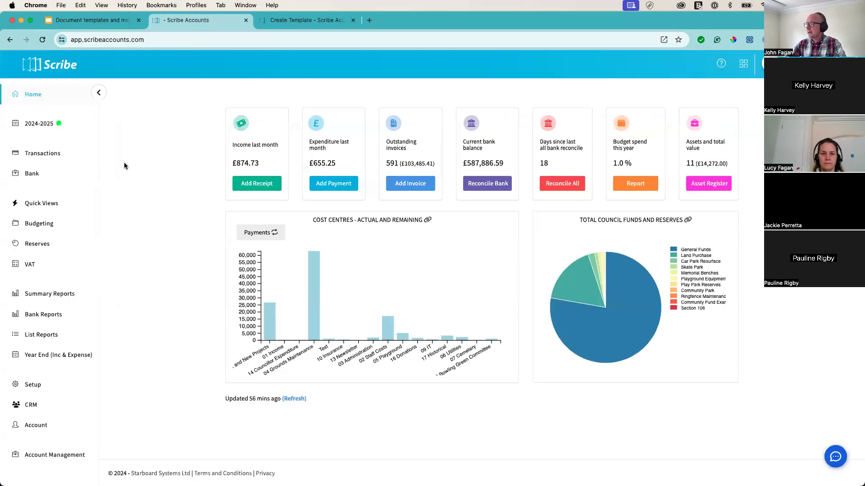
{"action": "left_click", "coordinate": [32, 404]}
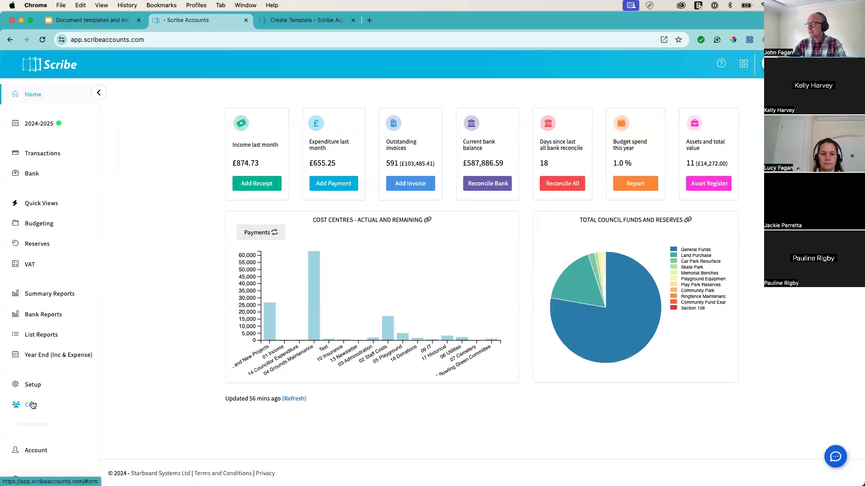
{"action": "scroll", "coordinate": [45, 396], "scroll_direction": "down", "scroll_amount": 1}
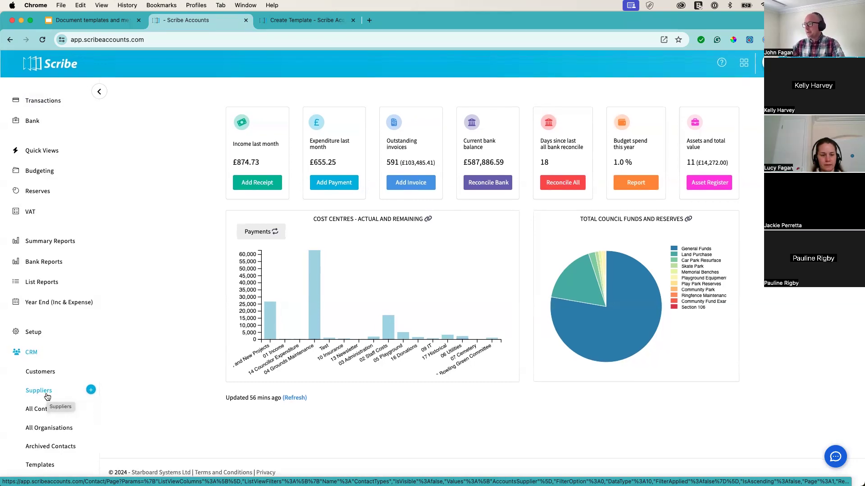
{"action": "left_click", "coordinate": [42, 408]}
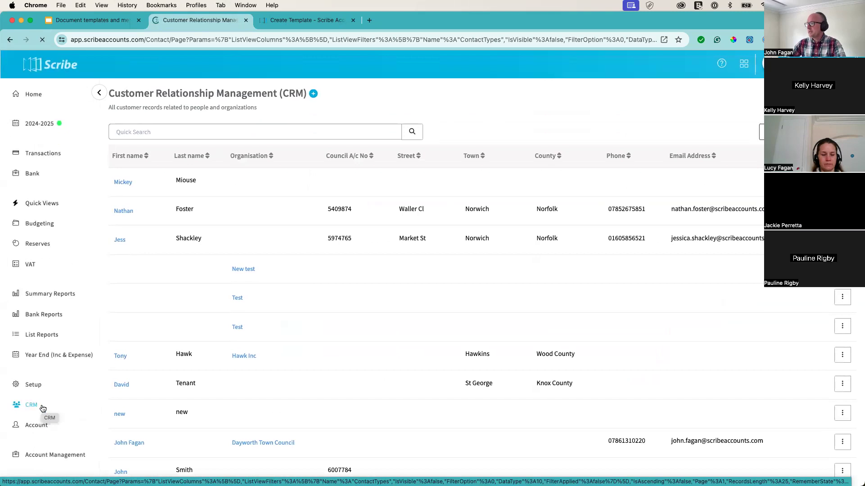
{"action": "scroll", "coordinate": [46, 406], "scroll_direction": "down", "scroll_amount": 3}
{"action": "left_click", "coordinate": [27, 276]}
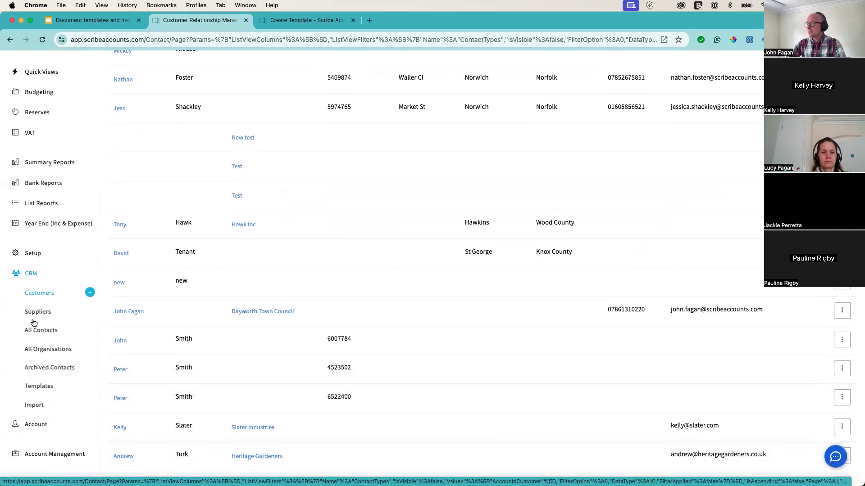
{"action": "left_click", "coordinate": [35, 385]}
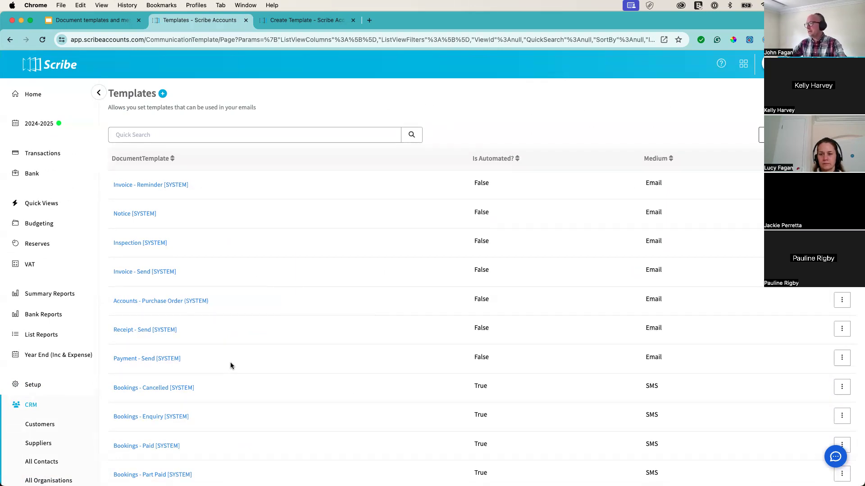
- Look through the whole list of templates, comparing their Email, SMS and Document mediums
{"action": "scroll", "coordinate": [293, 365], "scroll_direction": "down", "scroll_amount": 3}
{"action": "scroll", "coordinate": [293, 369], "scroll_direction": "up", "scroll_amount": 3}
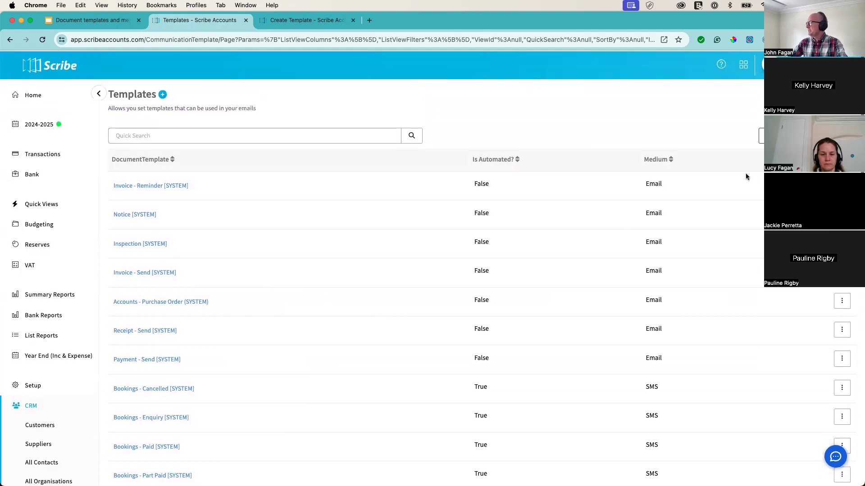
{"action": "scroll", "coordinate": [649, 289], "scroll_direction": "down", "scroll_amount": 15}
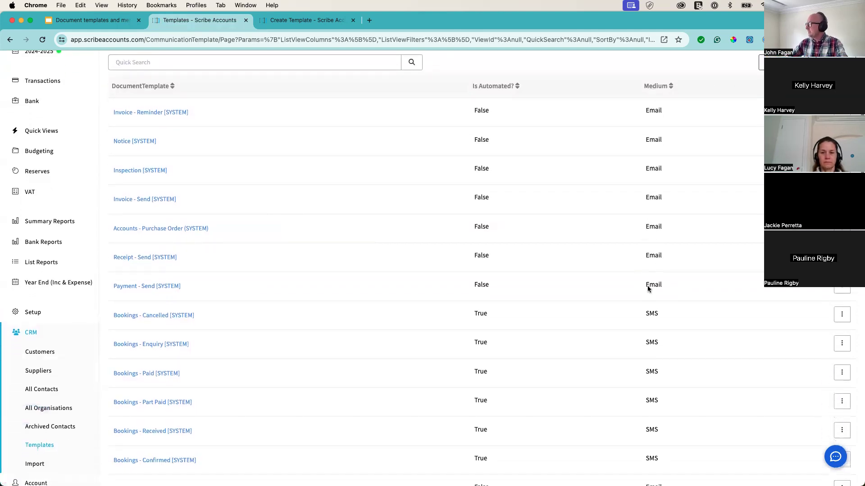
{"action": "scroll", "coordinate": [647, 302], "scroll_direction": "down", "scroll_amount": 4}
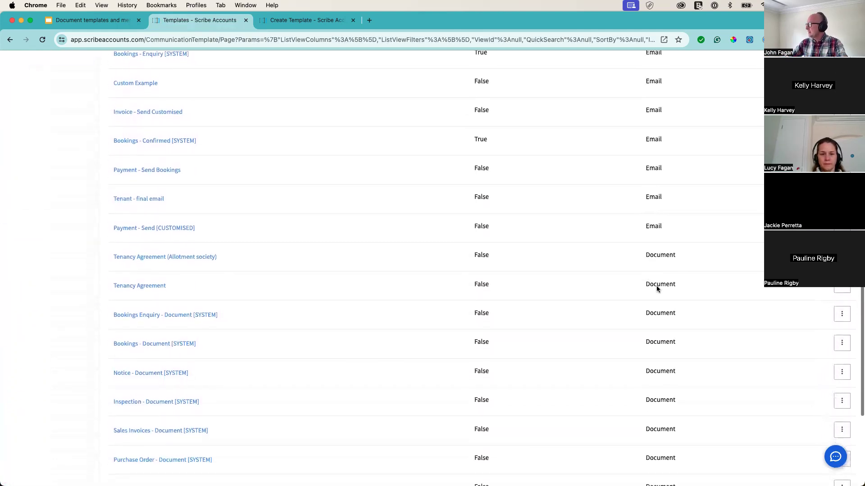
{"action": "scroll", "coordinate": [647, 362], "scroll_direction": "up", "scroll_amount": 10}
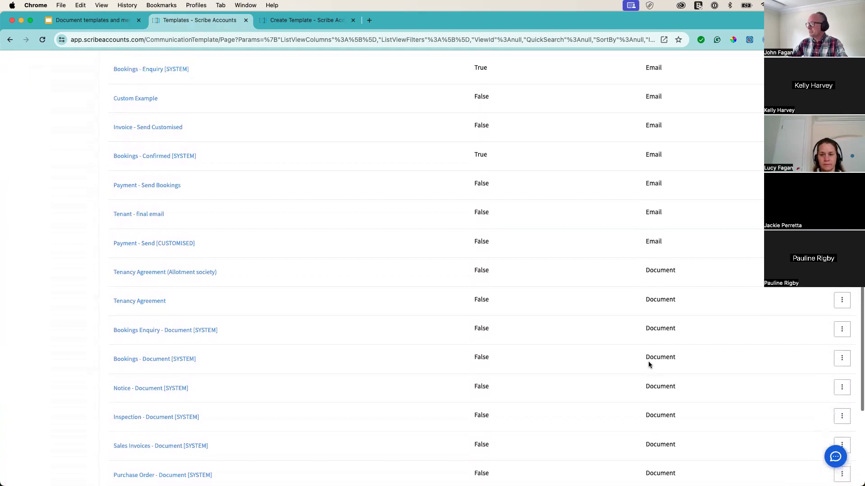
{"action": "scroll", "coordinate": [639, 370], "scroll_direction": "up", "scroll_amount": 10}
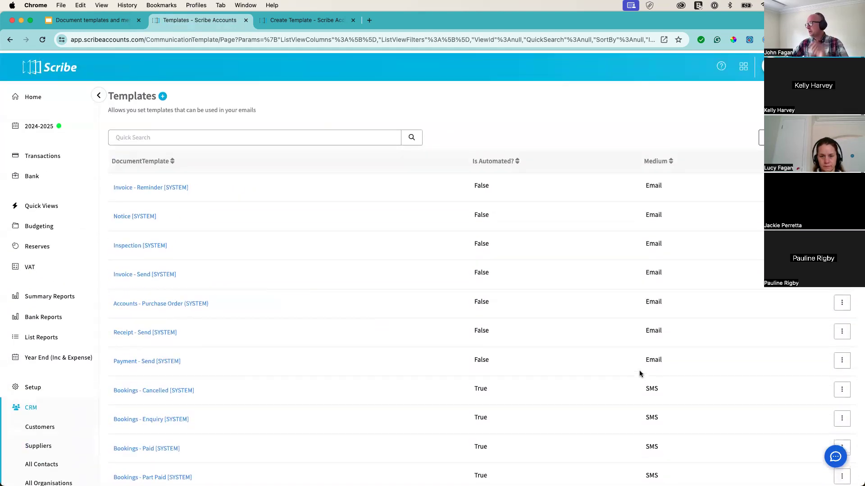
- Search the help knowledge base for "templates" and open the Templates article
{"action": "left_click", "coordinate": [835, 457]}
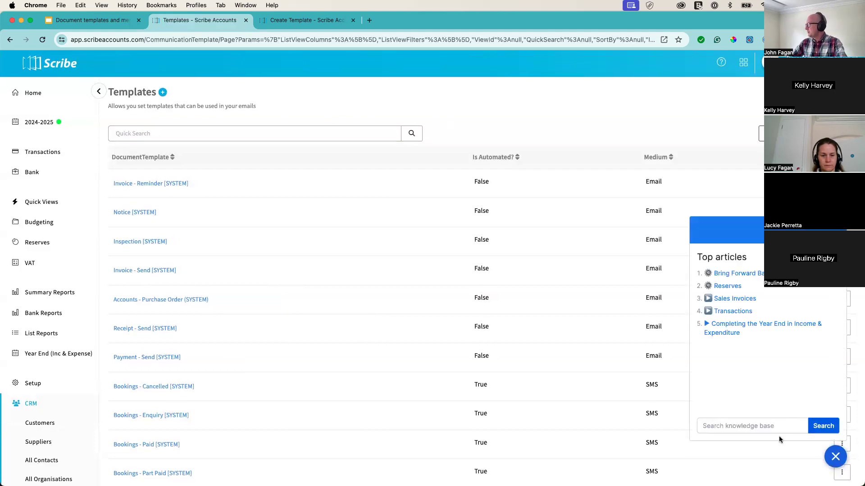
{"action": "left_click", "coordinate": [749, 425]}
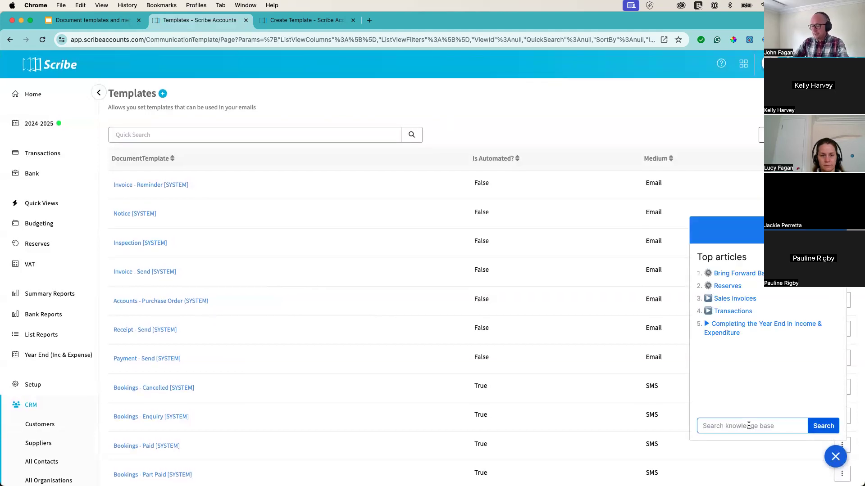
{"action": "type", "text": "templ"}
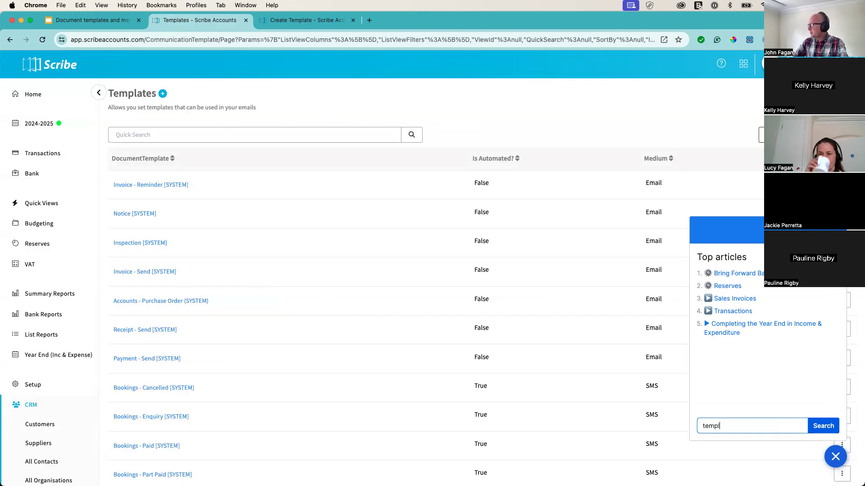
{"action": "type", "text": "at"}
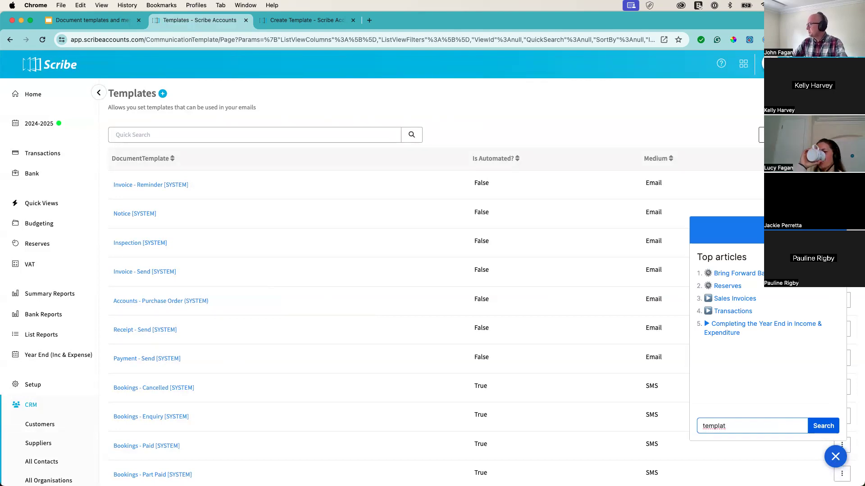
{"action": "type", "text": "es"}
{"action": "key", "text": "Return"}
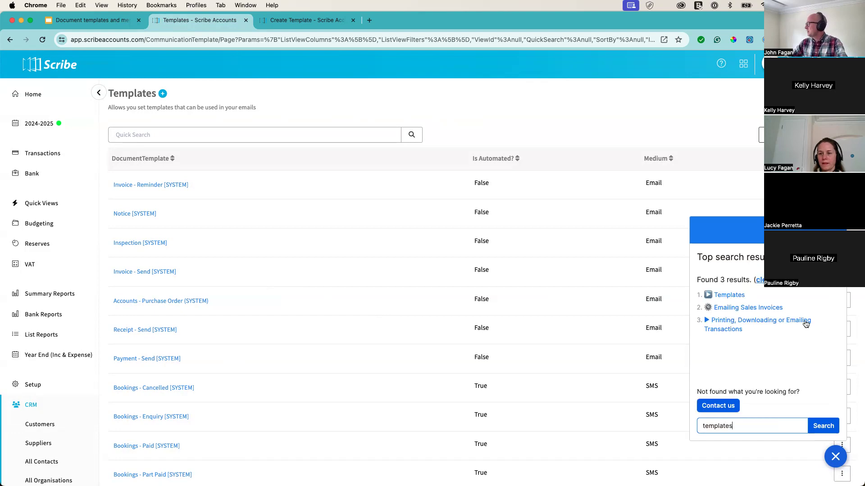
{"action": "left_click", "coordinate": [730, 296]}
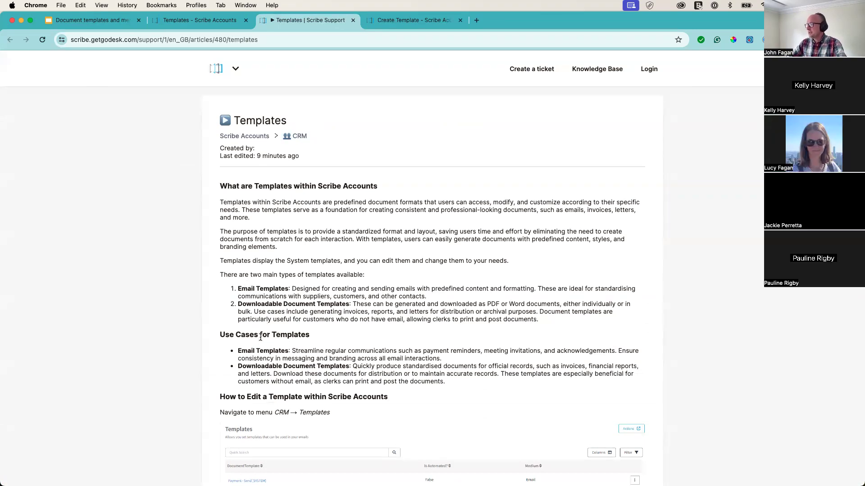
- Highlight the article's paragraphs on email templates and downloadable document templates, covering both their descriptions and use cases
{"action": "triple_click", "coordinate": [249, 289]}
{"action": "double_click", "coordinate": [268, 351]}
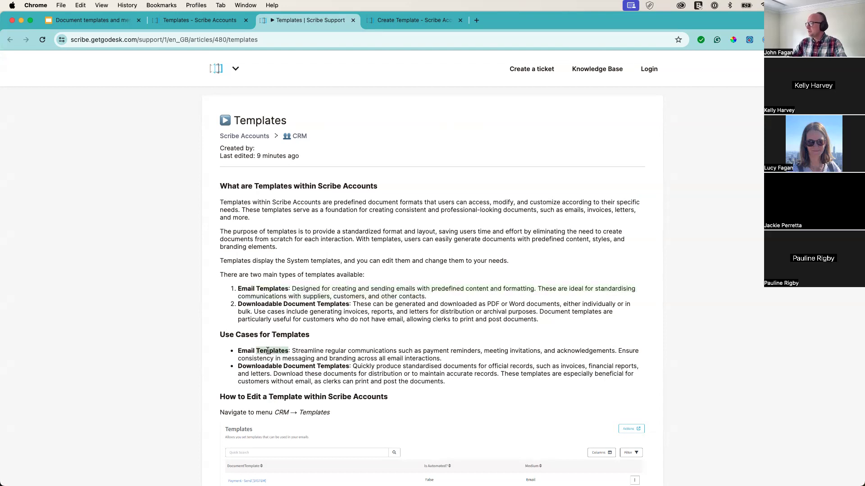
{"action": "triple_click", "coordinate": [267, 351]}
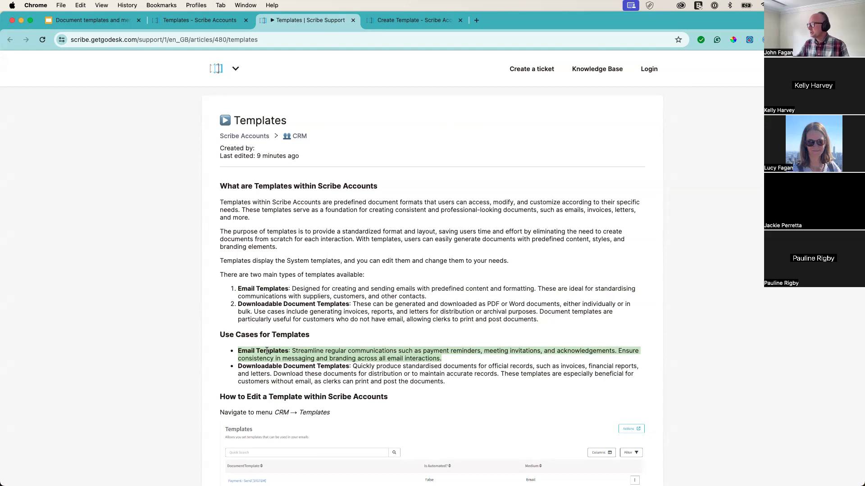
{"action": "triple_click", "coordinate": [288, 313]}
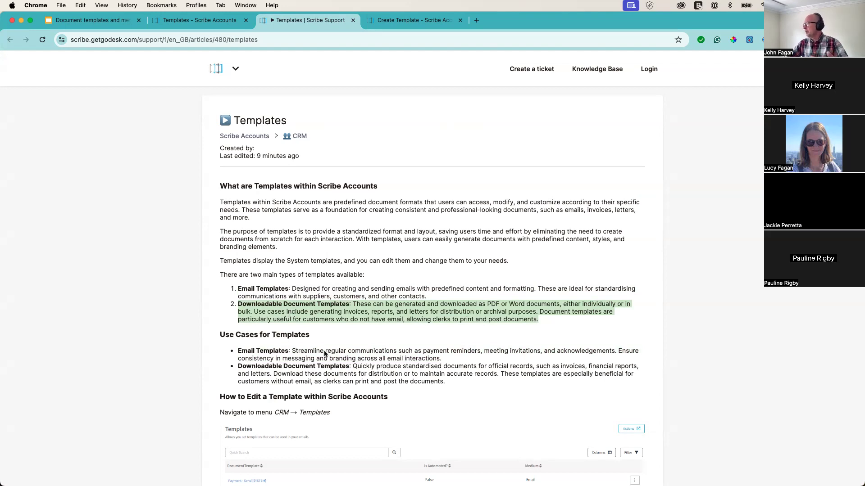
{"action": "triple_click", "coordinate": [360, 377]}
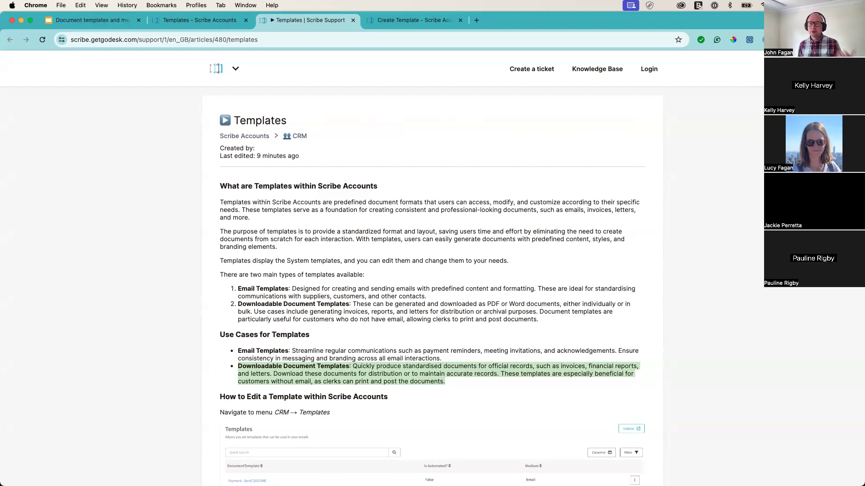
- Return to the Scribe templates list, close the help widget, and look over the system templates
{"action": "left_click", "coordinate": [185, 20]}
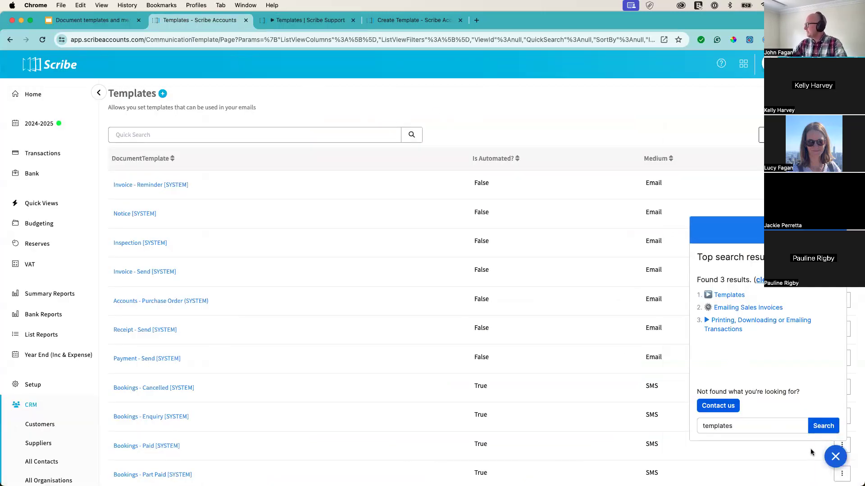
{"action": "left_click", "coordinate": [835, 457]}
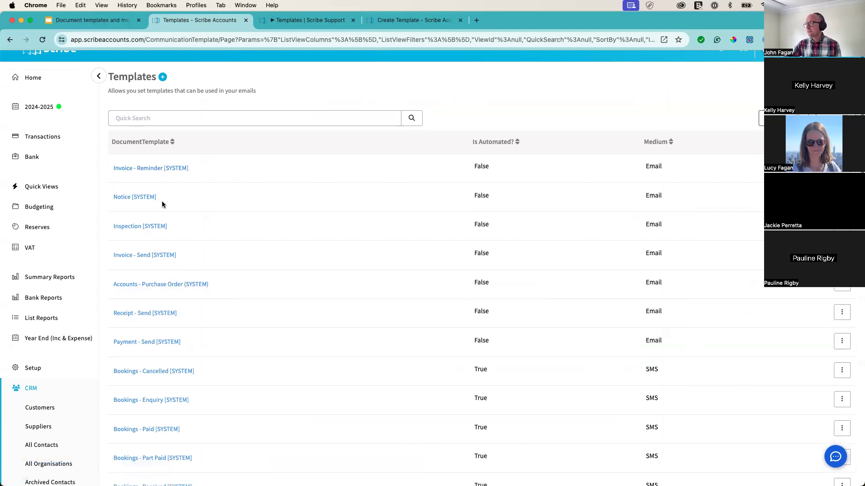
{"action": "scroll", "coordinate": [163, 200], "scroll_direction": "down", "scroll_amount": 2}
{"action": "scroll", "coordinate": [163, 203], "scroll_direction": "up", "scroll_amount": 2}
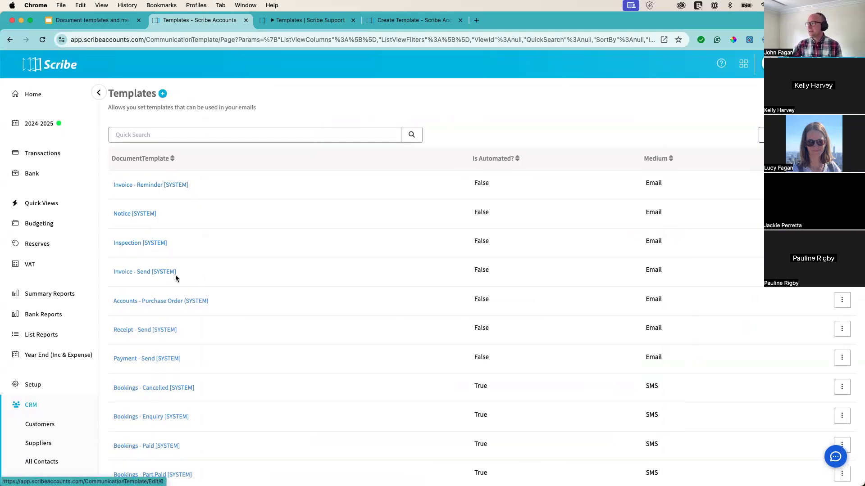
{"action": "scroll", "coordinate": [174, 277], "scroll_direction": "down", "scroll_amount": 4}
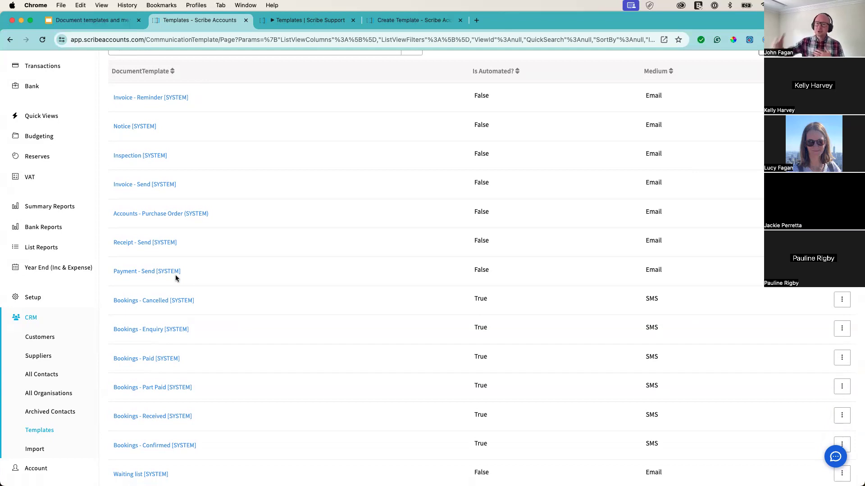
{"action": "scroll", "coordinate": [176, 278], "scroll_direction": "up", "scroll_amount": 3}
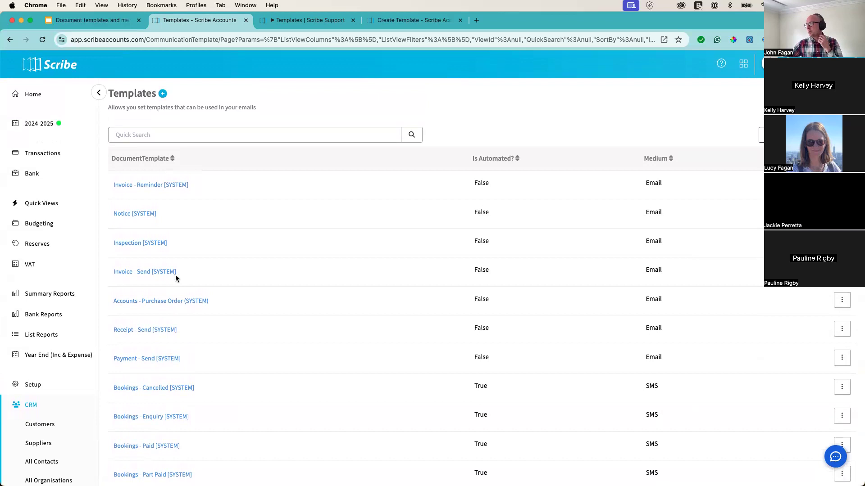
- Open the Invoice - Reminder [SYSTEM] template and examine its merge tags, attached files and system template override option
{"action": "left_click", "coordinate": [169, 186]}
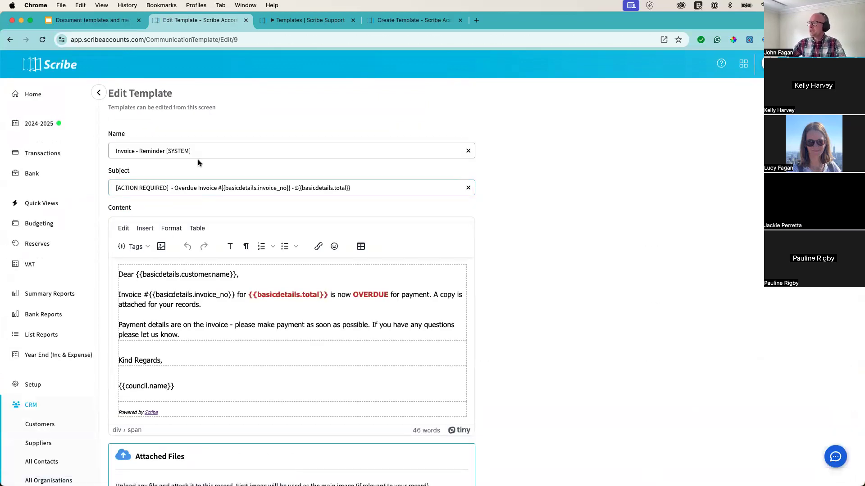
{"action": "scroll", "coordinate": [122, 275], "scroll_direction": "down", "scroll_amount": 5}
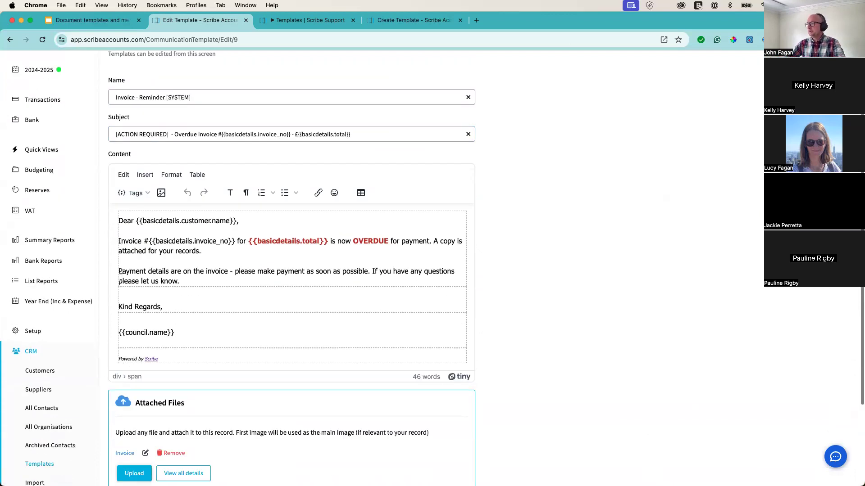
{"action": "scroll", "coordinate": [120, 276], "scroll_direction": "up", "scroll_amount": 4}
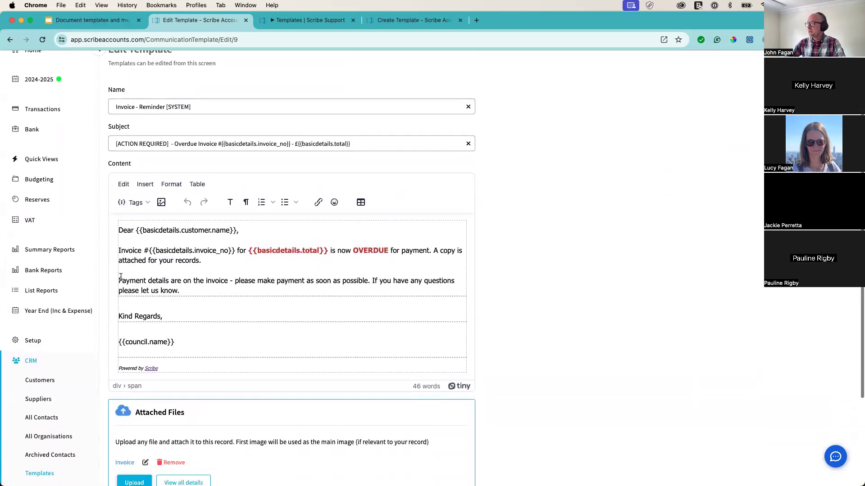
{"action": "scroll", "coordinate": [133, 373], "scroll_direction": "down", "scroll_amount": 4}
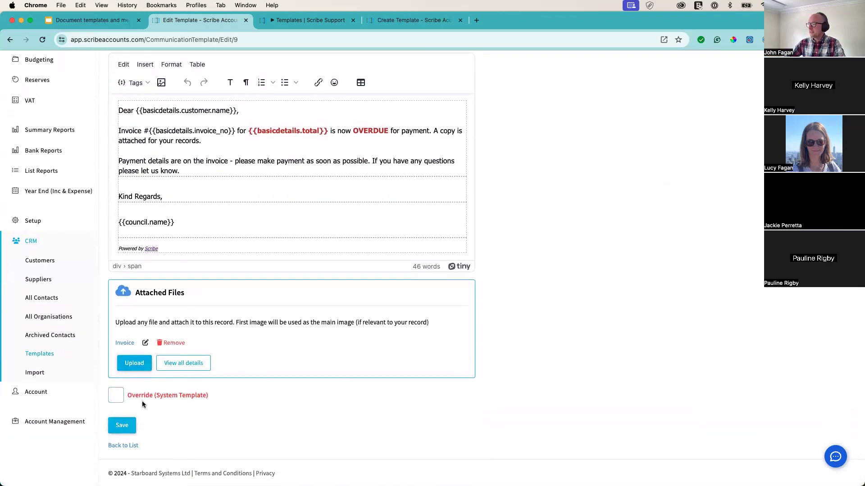
- Examine the merge tags in the Invoice - Reminder [SYSTEM] template's subject line and message body
{"action": "scroll", "coordinate": [255, 396], "scroll_direction": "up", "scroll_amount": 5}
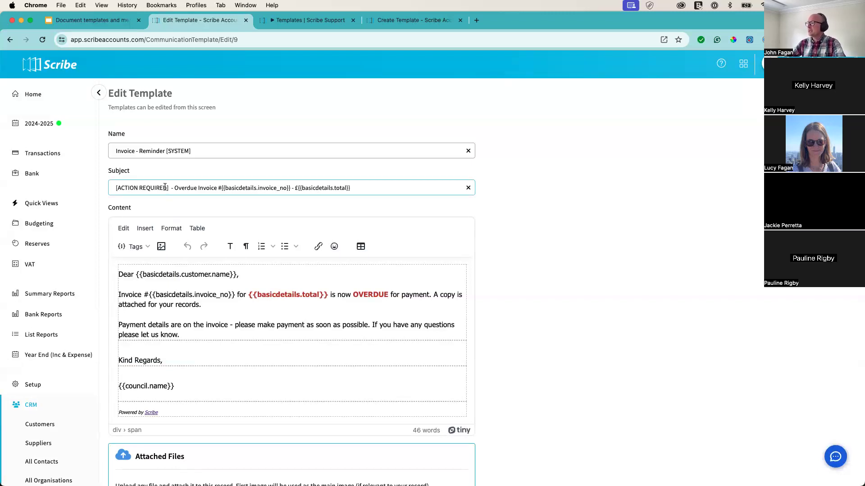
{"action": "left_click_drag", "start_coordinate": [226, 188], "coordinate": [340, 188]}
{"action": "left_click", "coordinate": [315, 188]}
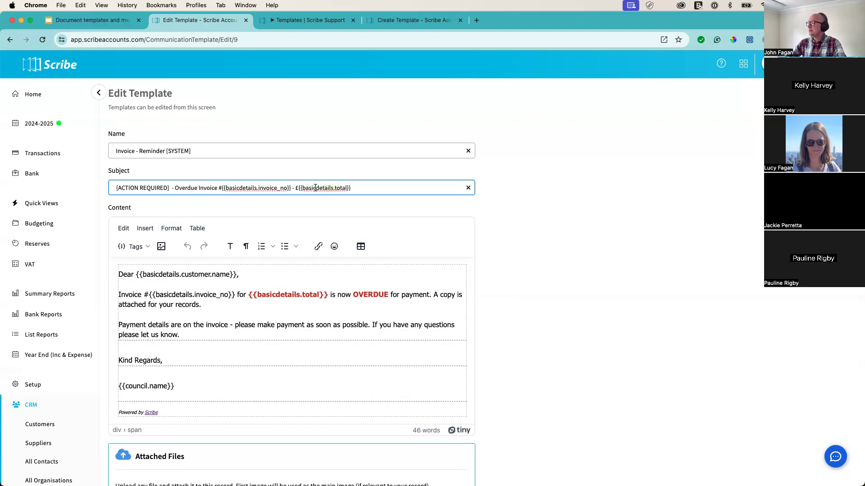
{"action": "scroll", "coordinate": [189, 281], "scroll_direction": "down", "scroll_amount": 2}
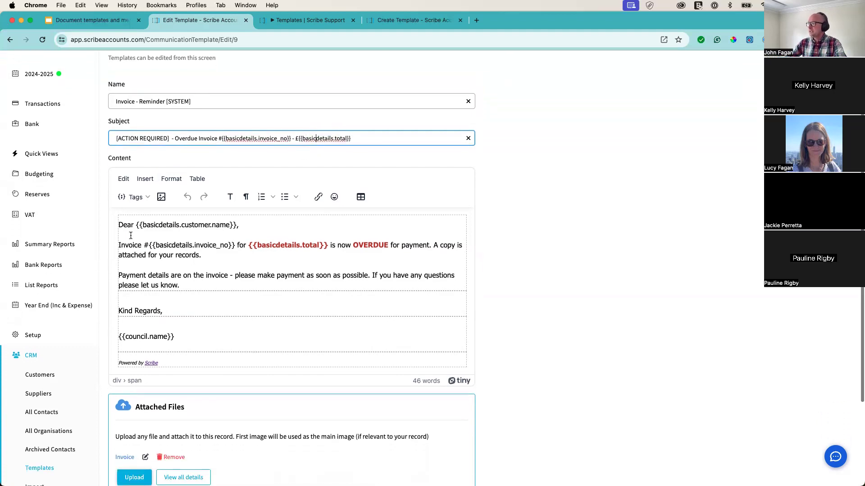
{"action": "left_click", "coordinate": [136, 226]}
{"action": "left_click", "coordinate": [151, 226]}
{"action": "left_click", "coordinate": [265, 247]}
{"action": "left_click", "coordinate": [170, 275]}
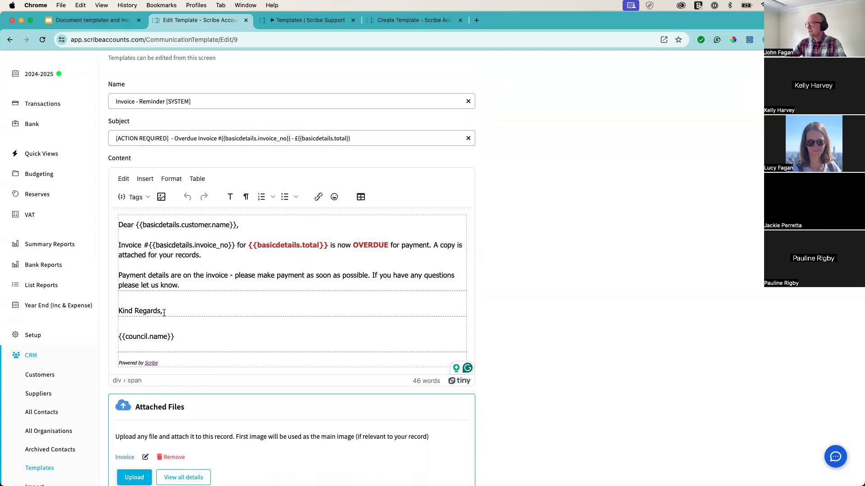
- Replace the closing "Kind Regards," with "Best," in the Invoice - Reminder [SYSTEM] template's content
{"action": "left_click_drag", "start_coordinate": [160, 310], "coordinate": [119, 311]}
{"action": "type", "text": "Best,"}
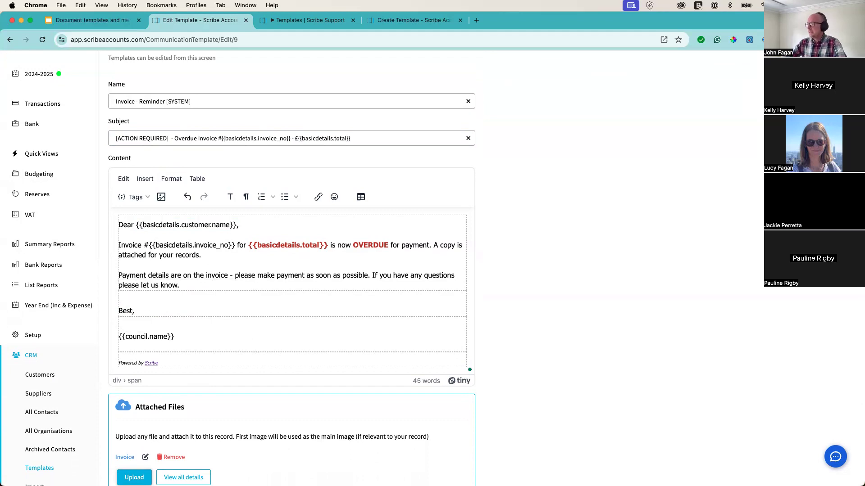
{"action": "scroll", "coordinate": [155, 343], "scroll_direction": "down", "scroll_amount": 5}
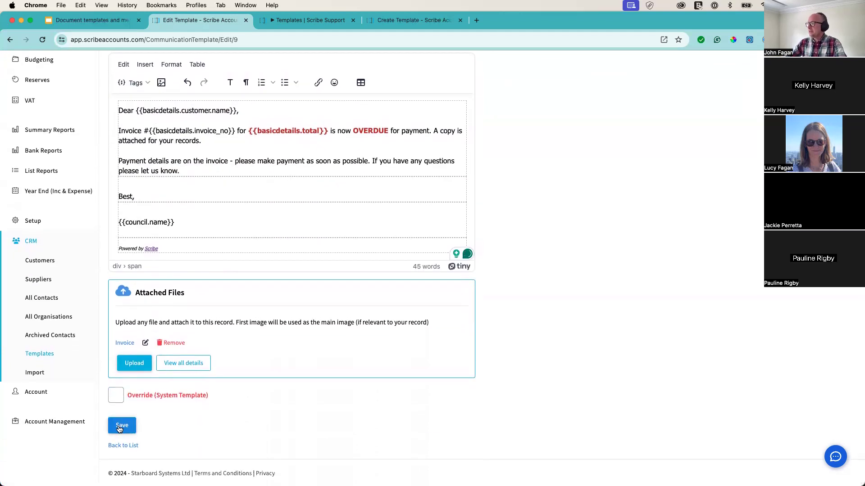
- Preview the edited reminder template with record #1281 and try to save it under its system name
{"action": "left_click", "coordinate": [121, 425]}
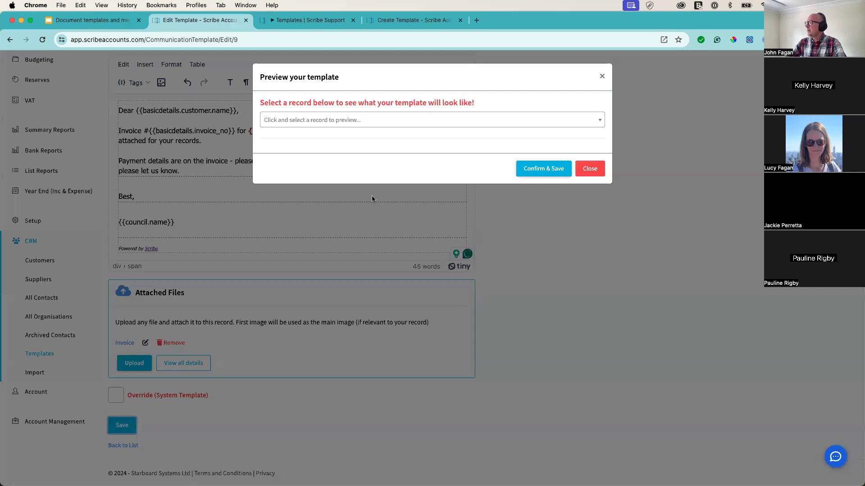
{"action": "left_click", "coordinate": [314, 120]}
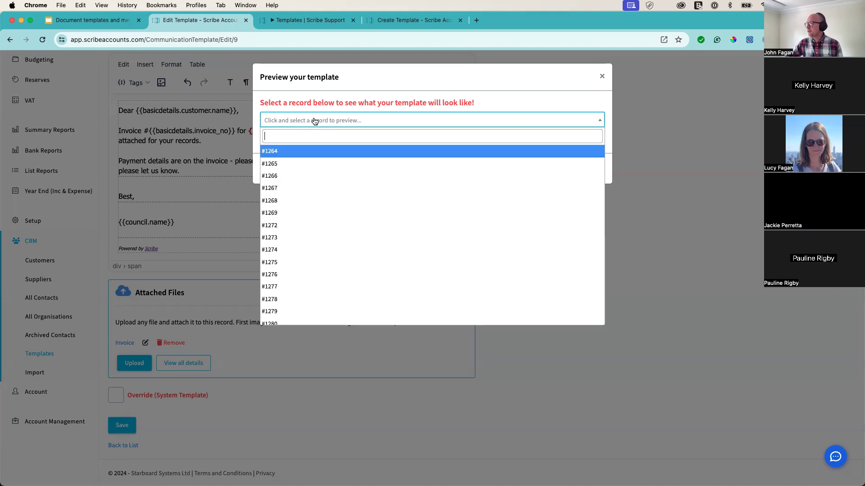
{"action": "scroll", "coordinate": [305, 241], "scroll_direction": "down", "scroll_amount": 3}
{"action": "left_click", "coordinate": [304, 237]}
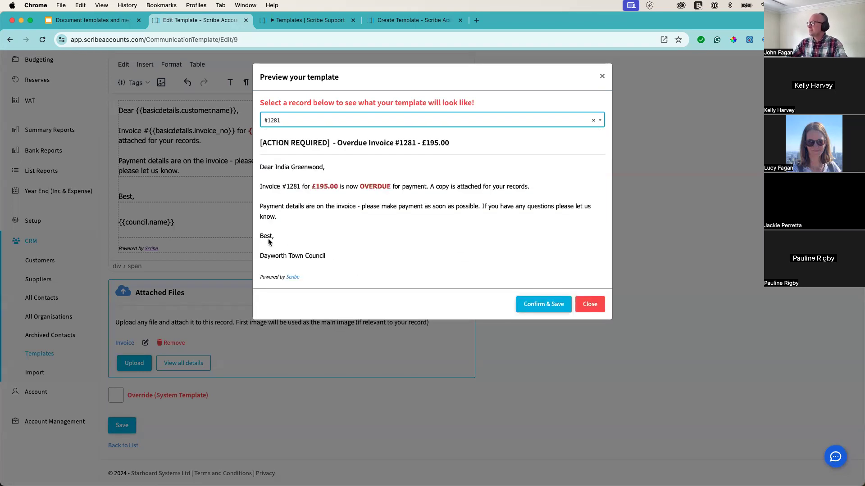
{"action": "left_click", "coordinate": [536, 308]}
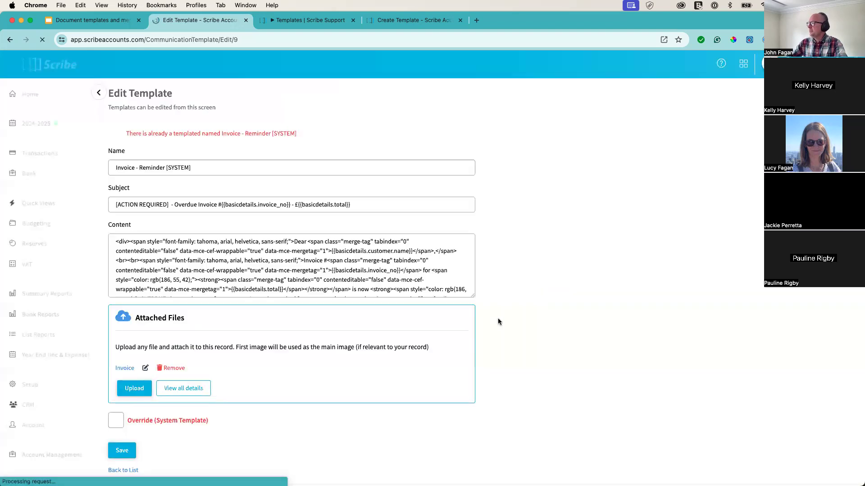
- Review the reloaded template and its attached files, and open the file upload picker, cancelling without choosing a file
{"action": "scroll", "coordinate": [261, 370], "scroll_direction": "down", "scroll_amount": 5}
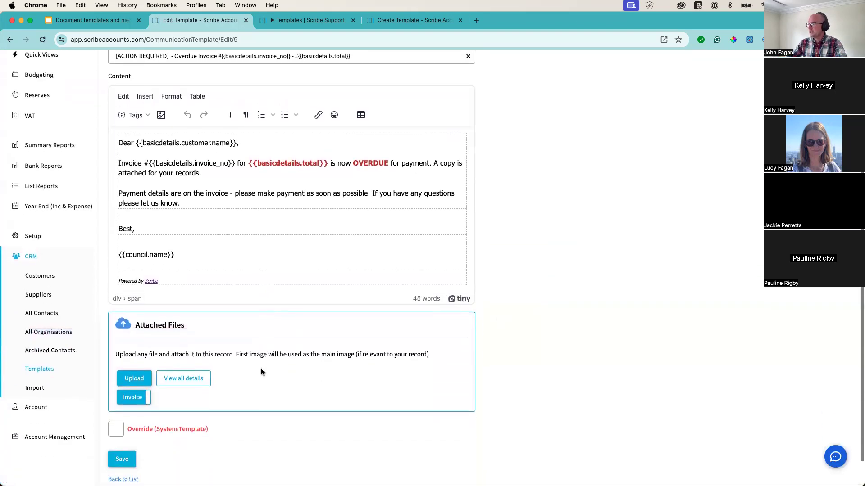
{"action": "scroll", "coordinate": [261, 371], "scroll_direction": "up", "scroll_amount": 5}
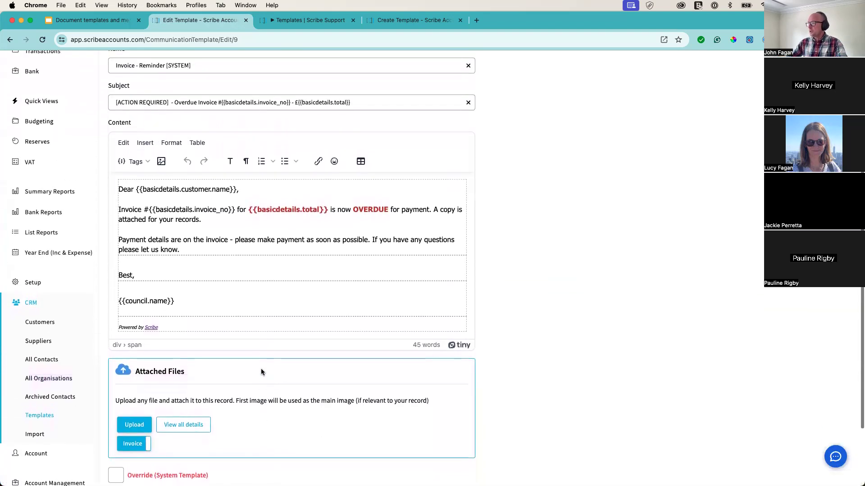
{"action": "scroll", "coordinate": [216, 337], "scroll_direction": "down", "scroll_amount": 5}
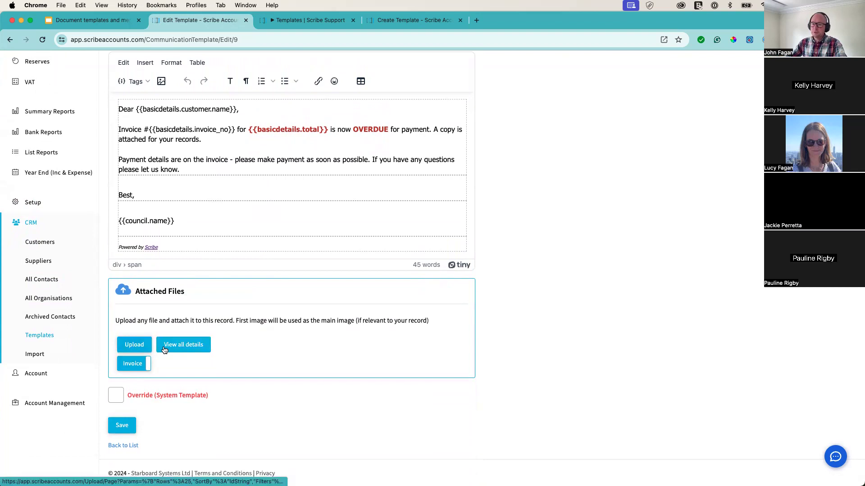
{"action": "left_click", "coordinate": [135, 344]}
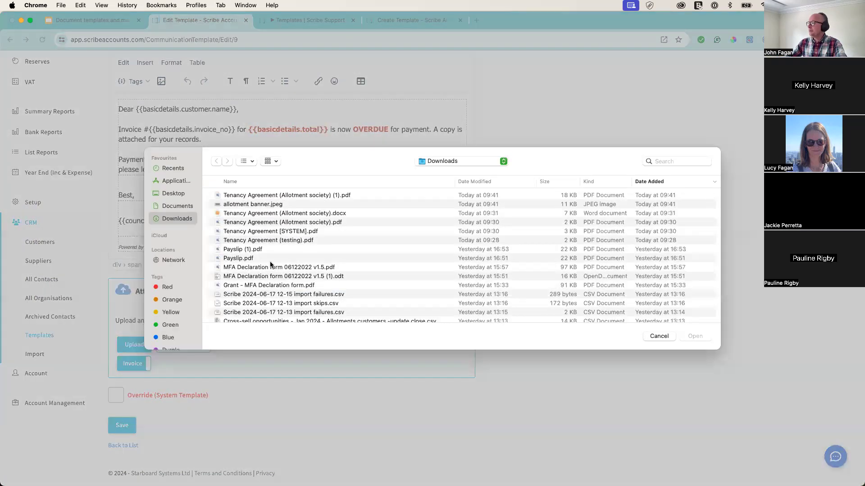
{"action": "key", "text": "Escape"}
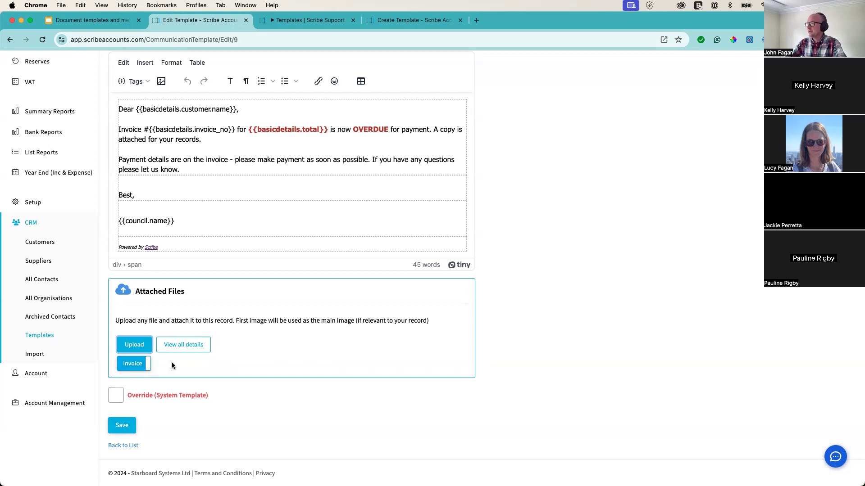
- Go to the sales invoices list and open the Send Email form for invoice 1304
{"action": "scroll", "coordinate": [172, 362], "scroll_direction": "up", "scroll_amount": 5}
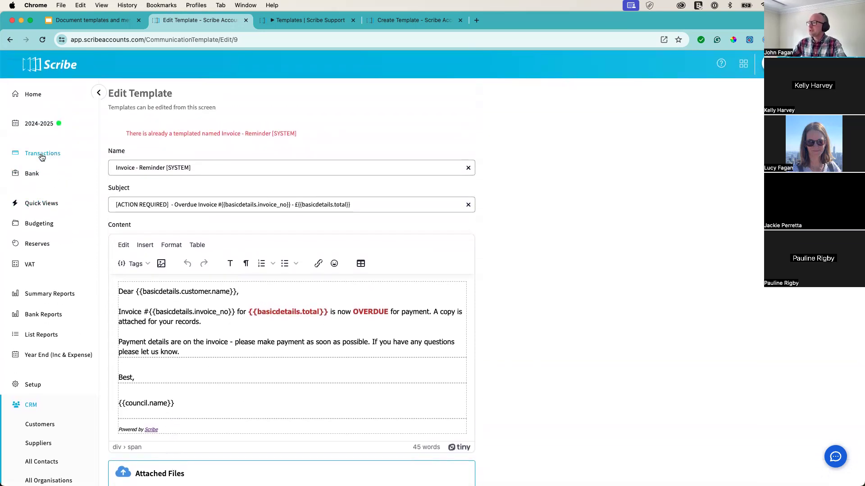
{"action": "left_click", "coordinate": [42, 154]}
{"action": "left_click", "coordinate": [41, 289]}
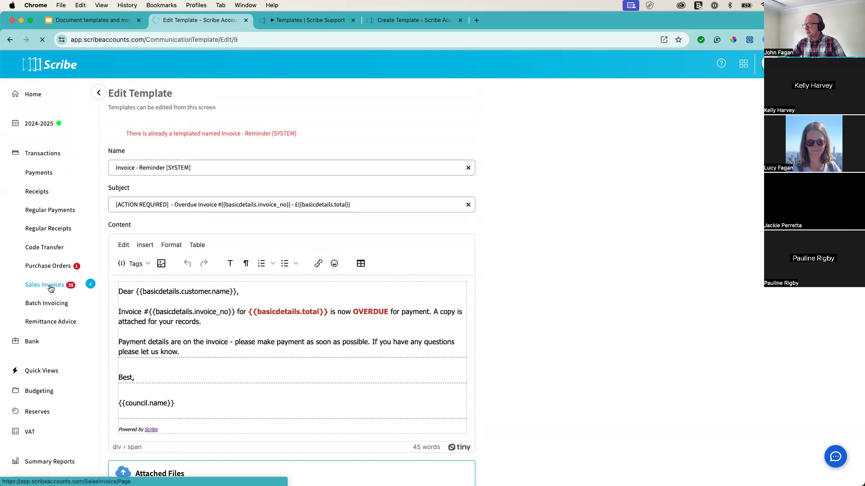
{"action": "left_click", "coordinate": [51, 289]}
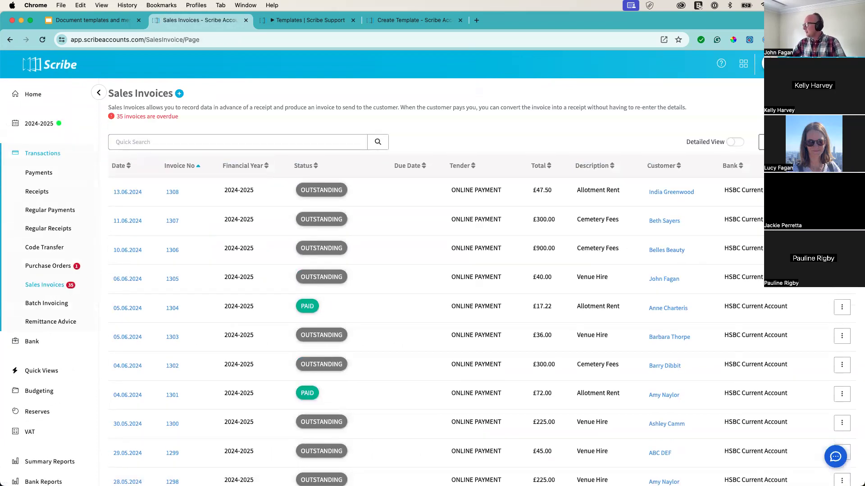
{"action": "left_click", "coordinate": [842, 307]}
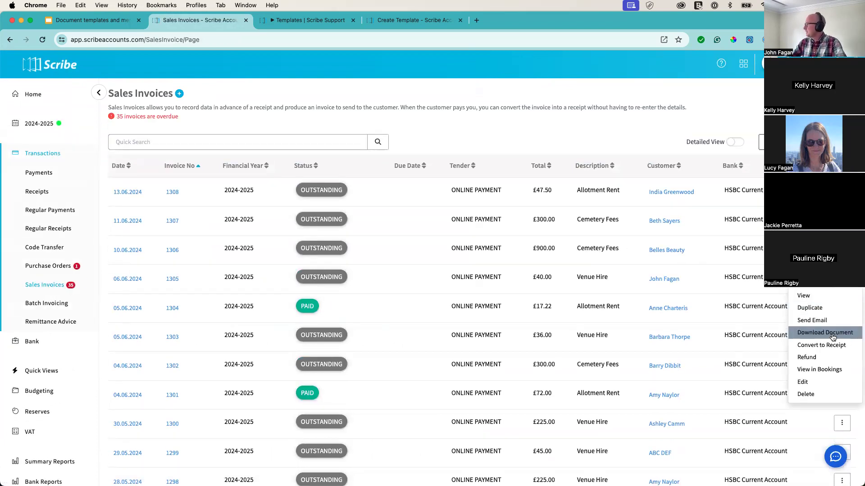
{"action": "left_click", "coordinate": [813, 320]}
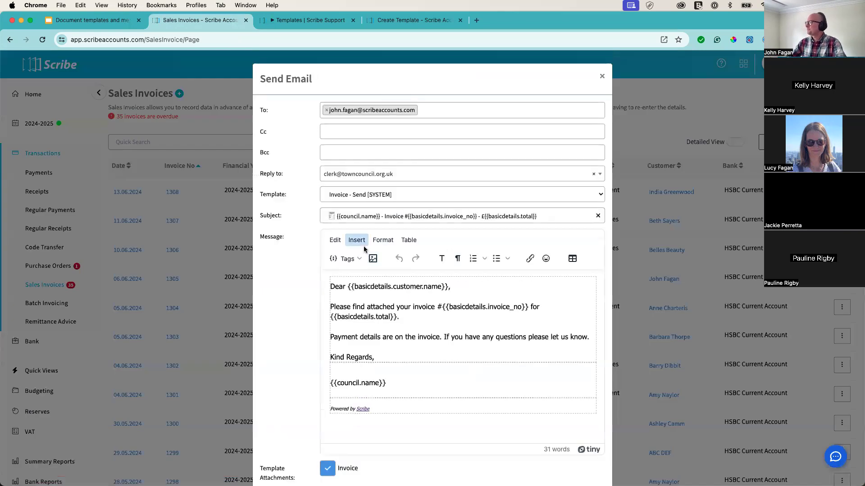
- Compare the Invoice - Reminder [SYSTEM], Send [SYSTEM], Send Customised and Send (Default) templates in the email form, and cancel the email
{"action": "left_click", "coordinate": [368, 197]}
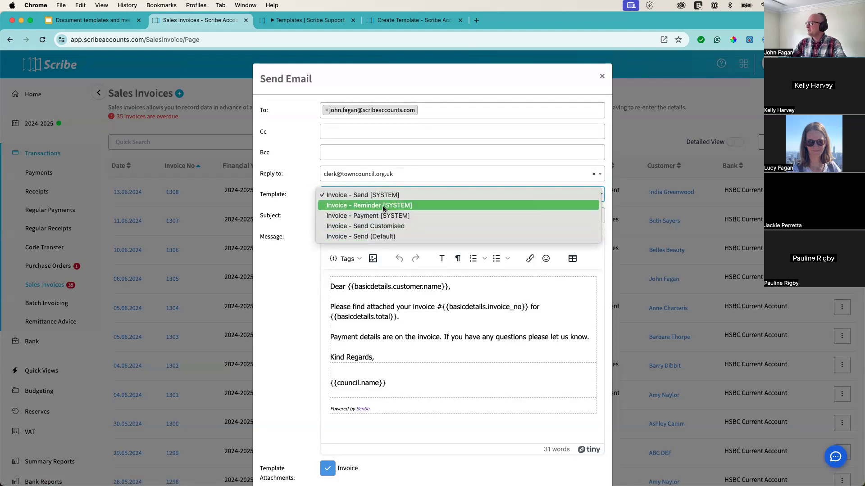
{"action": "left_click", "coordinate": [384, 206]}
{"action": "scroll", "coordinate": [369, 178], "scroll_direction": "down", "scroll_amount": 1}
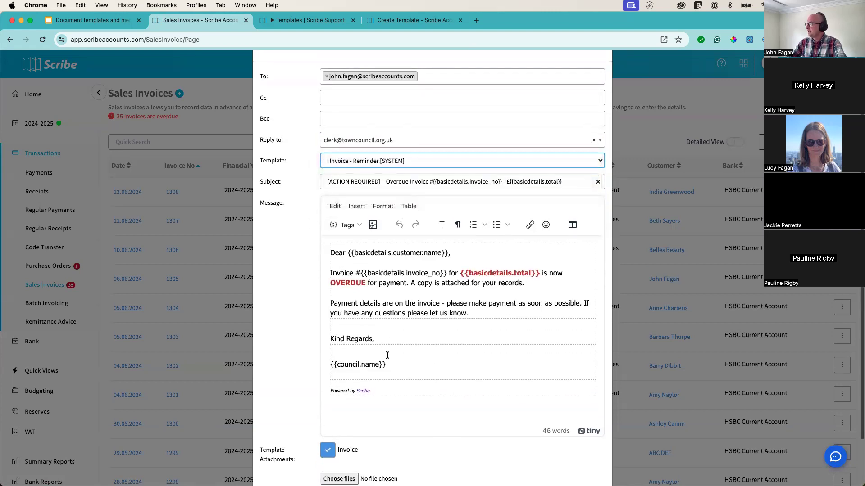
{"action": "left_click", "coordinate": [370, 167]}
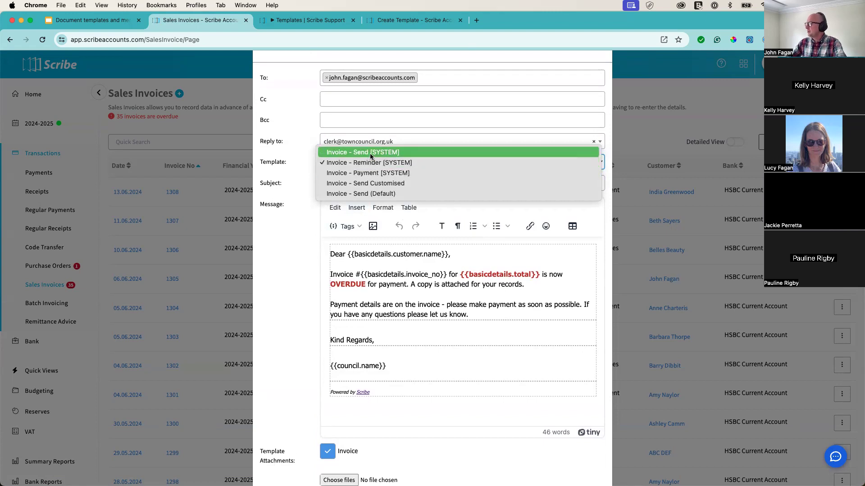
{"action": "left_click", "coordinate": [370, 153]}
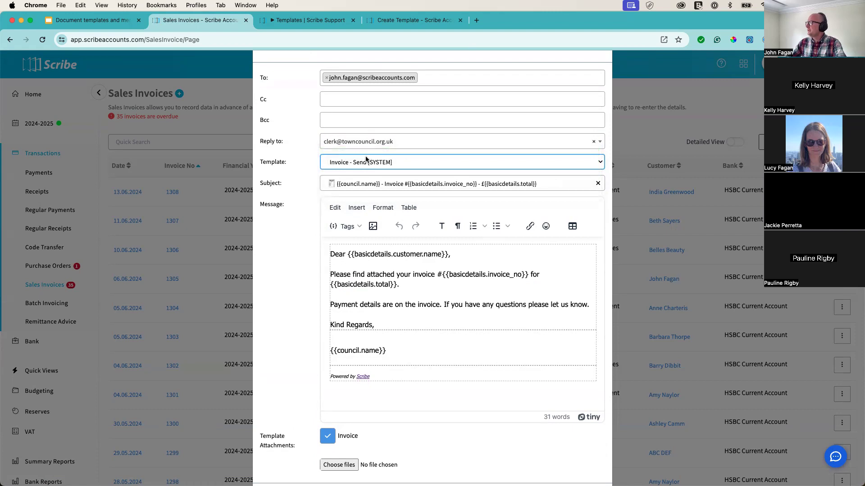
{"action": "left_click", "coordinate": [366, 160]}
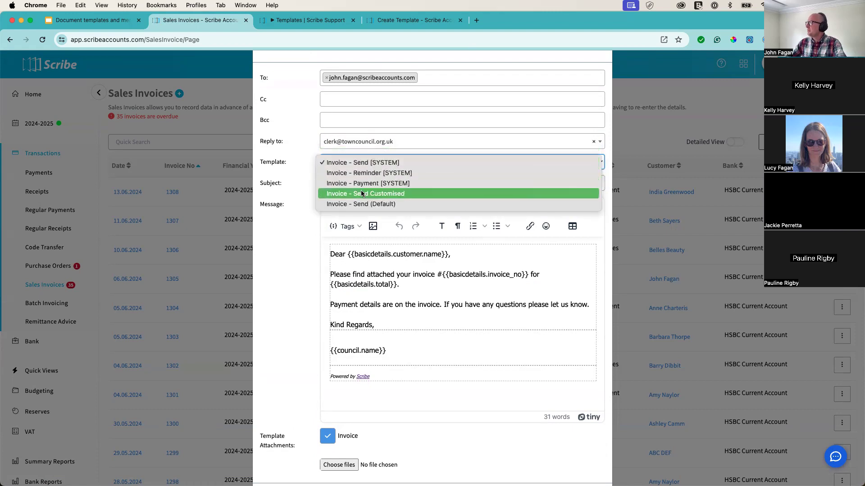
{"action": "left_click", "coordinate": [362, 194]}
{"action": "left_click", "coordinate": [364, 163]}
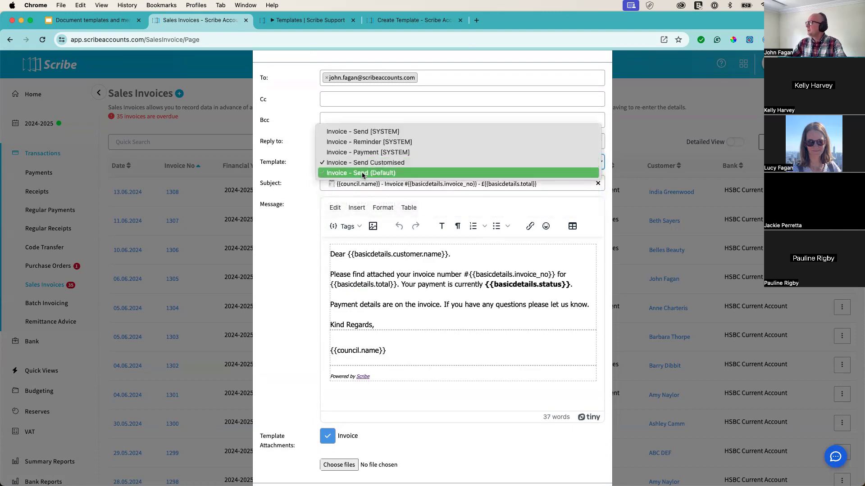
{"action": "left_click", "coordinate": [363, 173]}
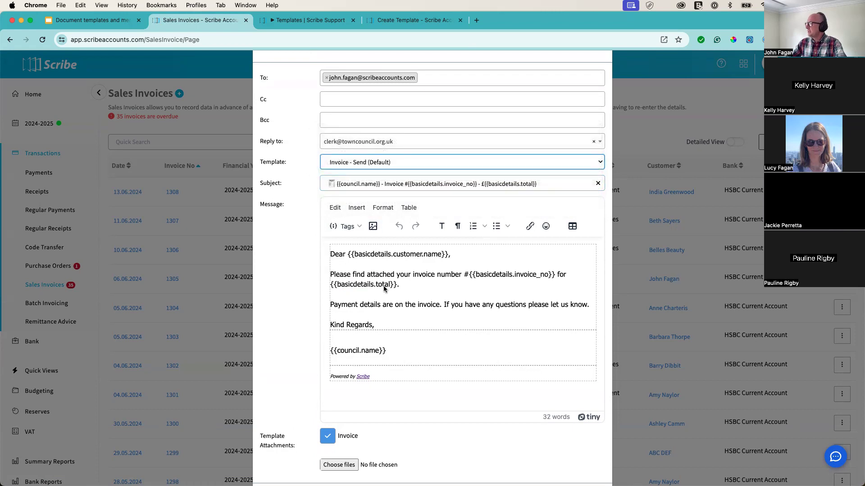
{"action": "scroll", "coordinate": [378, 252], "scroll_direction": "up", "scroll_amount": 2}
{"action": "scroll", "coordinate": [427, 410], "scroll_direction": "down", "scroll_amount": 2}
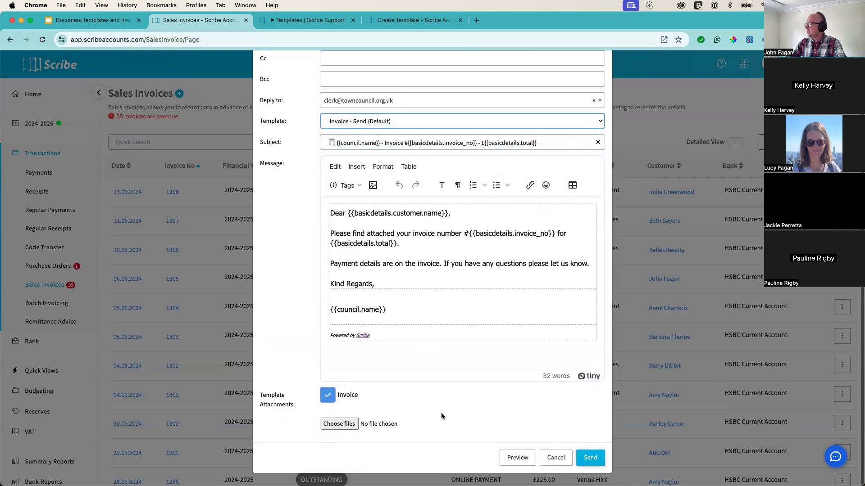
{"action": "left_click", "coordinate": [555, 457]}
- Return to the CRM templates list and open the Invoice - Reminder [SYSTEM] template for editing
{"action": "scroll", "coordinate": [72, 389], "scroll_direction": "down", "scroll_amount": 3}
{"action": "scroll", "coordinate": [71, 388], "scroll_direction": "down", "scroll_amount": 7}
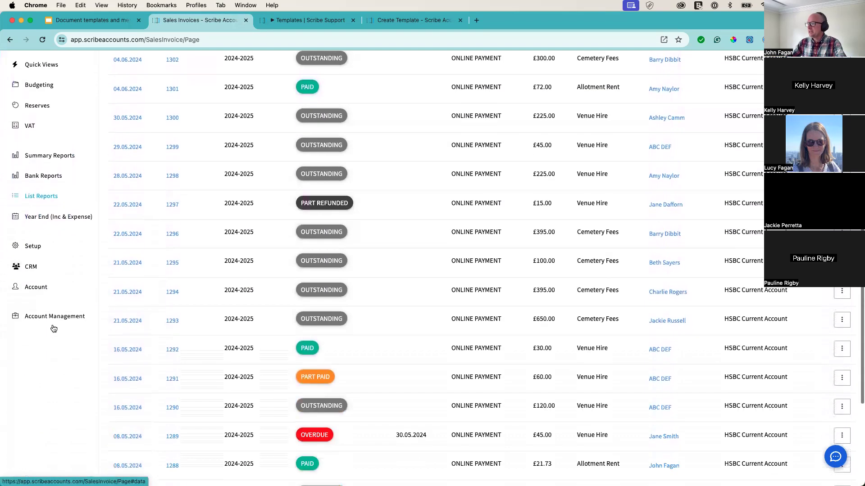
{"action": "left_click", "coordinate": [32, 188]}
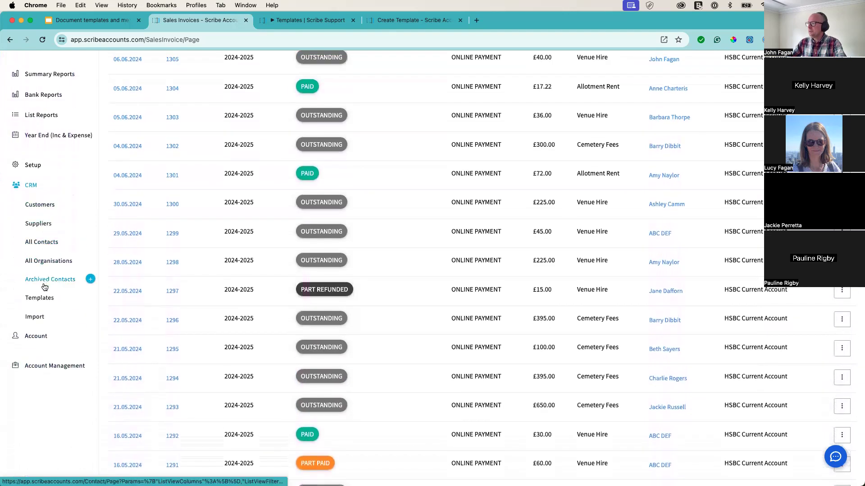
{"action": "left_click", "coordinate": [43, 296]}
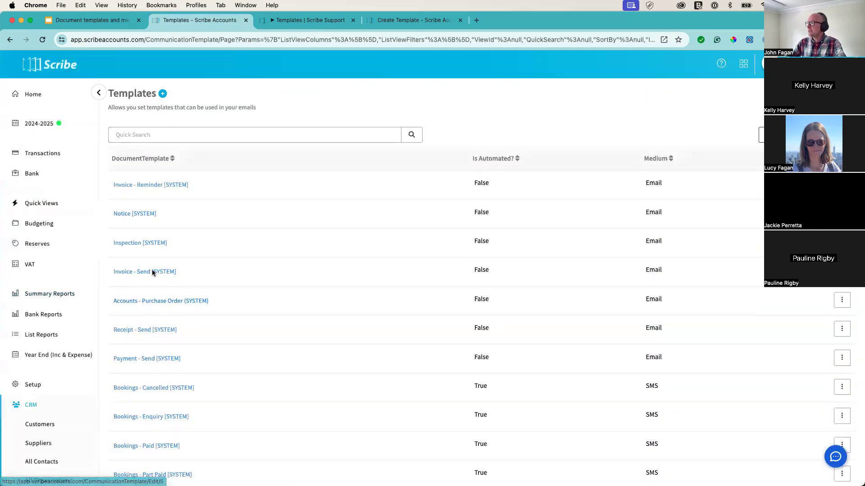
{"action": "left_click", "coordinate": [153, 188]}
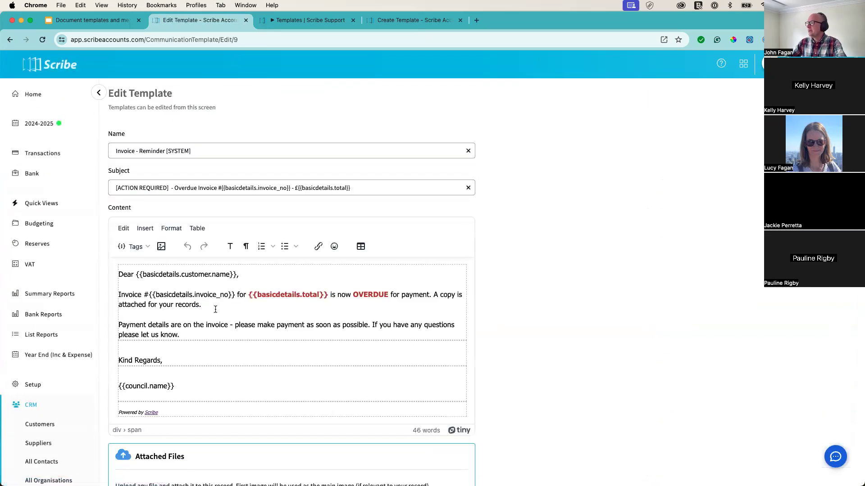
- Rename the invoice reminder template as "Invoice - Reminder [CUSTOMISED]"
{"action": "scroll", "coordinate": [215, 309], "scroll_direction": "down", "scroll_amount": 3}
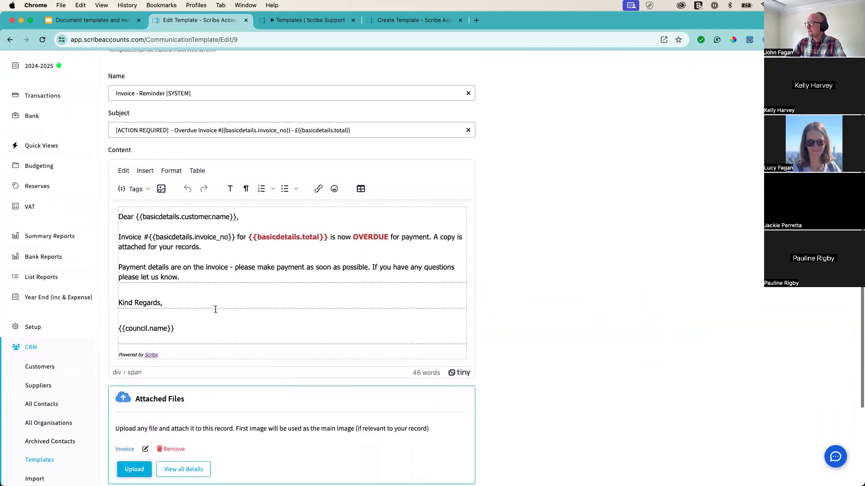
{"action": "scroll", "coordinate": [216, 308], "scroll_direction": "up", "scroll_amount": 3}
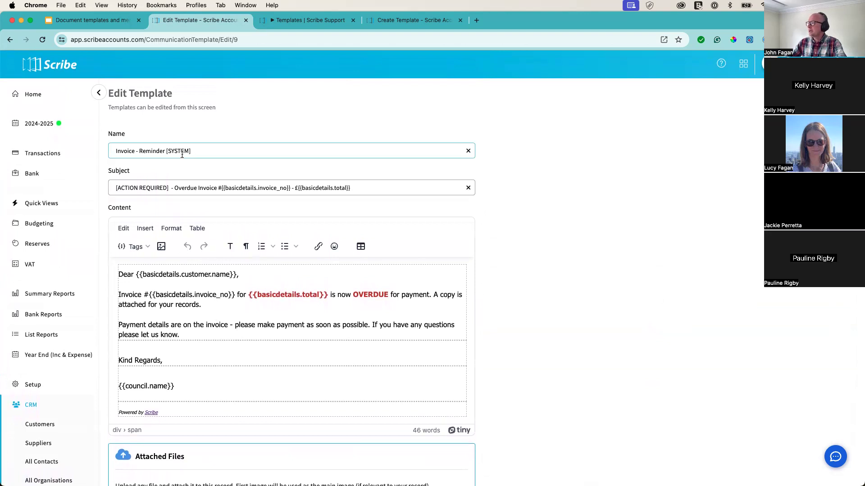
{"action": "double_click", "coordinate": [171, 150]}
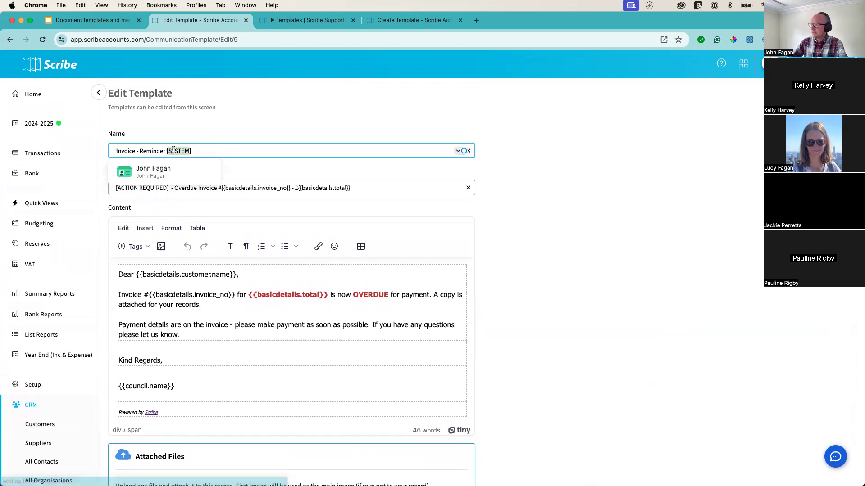
{"action": "type", "text": "CUSTOM"}
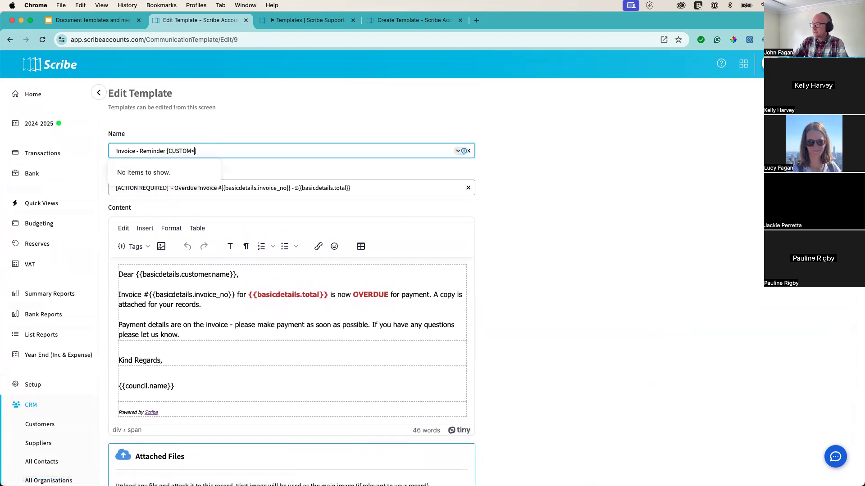
{"action": "type", "text": "ISED"}
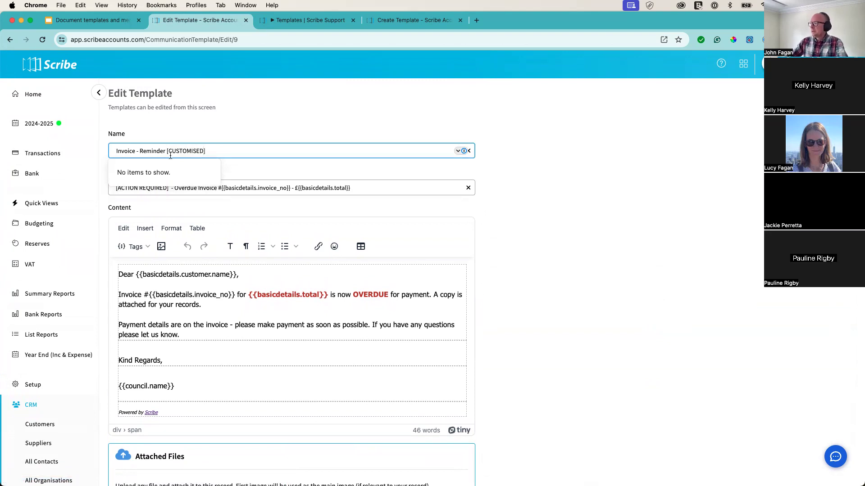
- Replace the closing "Kind Regards," in the template content with "Best,"
{"action": "scroll", "coordinate": [170, 156], "scroll_direction": "down", "scroll_amount": 1}
{"action": "double_click", "coordinate": [132, 358]}
{"action": "left_click", "coordinate": [158, 357]}
{"action": "left_click_drag", "start_coordinate": [158, 357], "coordinate": [119, 359]}
{"action": "type", "text": "Best,"}
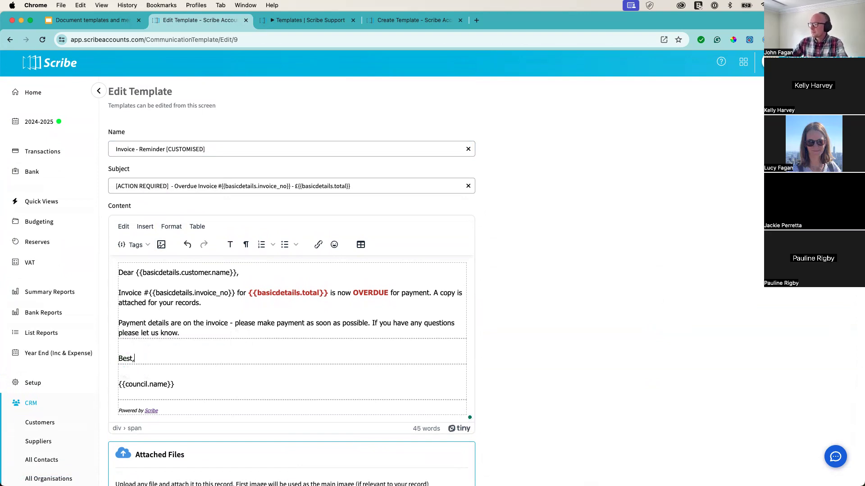
- Save the customised reminder template, previewing it with invoice #1266 before confirming
{"action": "scroll", "coordinate": [125, 402], "scroll_direction": "down", "scroll_amount": 5}
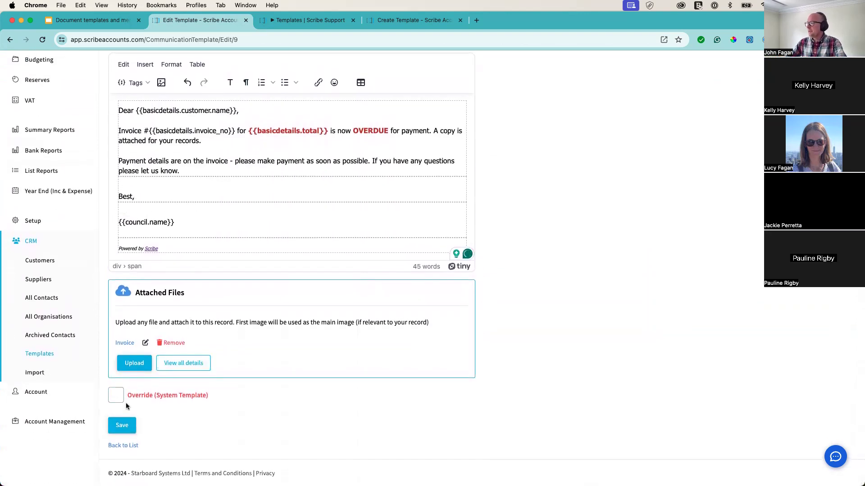
{"action": "left_click", "coordinate": [121, 427]}
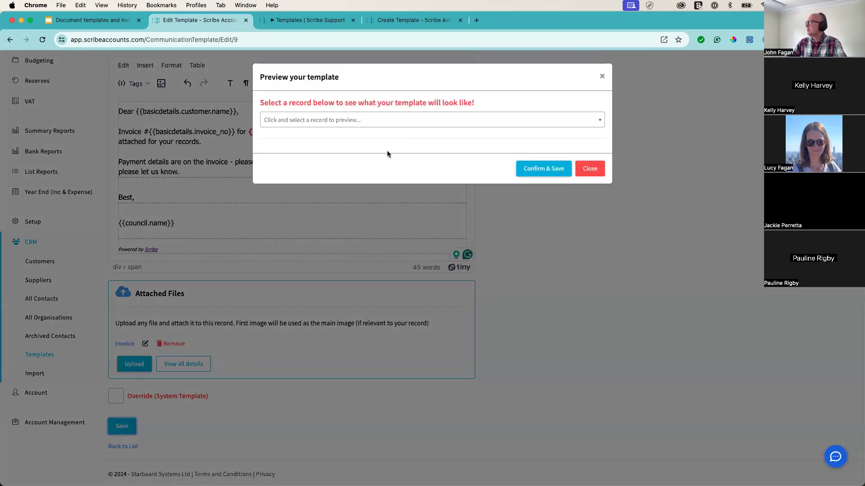
{"action": "left_click", "coordinate": [373, 124]}
{"action": "left_click", "coordinate": [356, 177]}
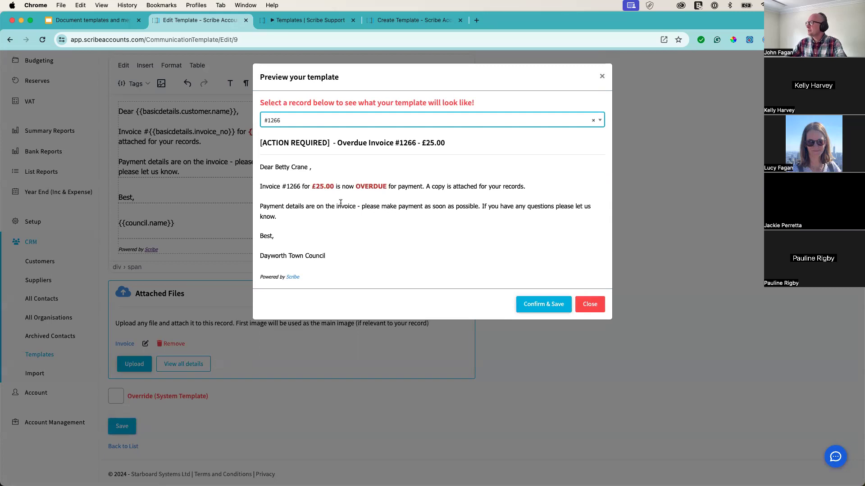
{"action": "left_click", "coordinate": [540, 305]}
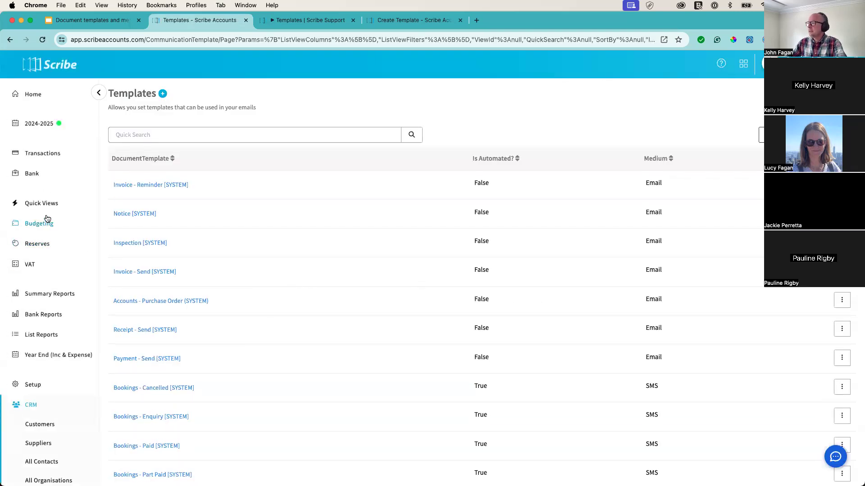
- Go to the sales invoices list and open the Send Email form for invoice 1305
{"action": "left_click", "coordinate": [45, 154]}
{"action": "left_click", "coordinate": [47, 285]}
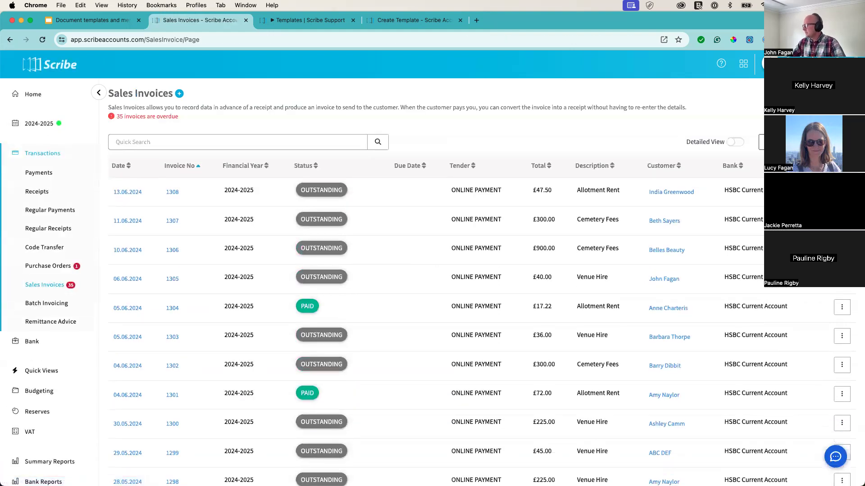
{"action": "left_click", "coordinate": [842, 277]}
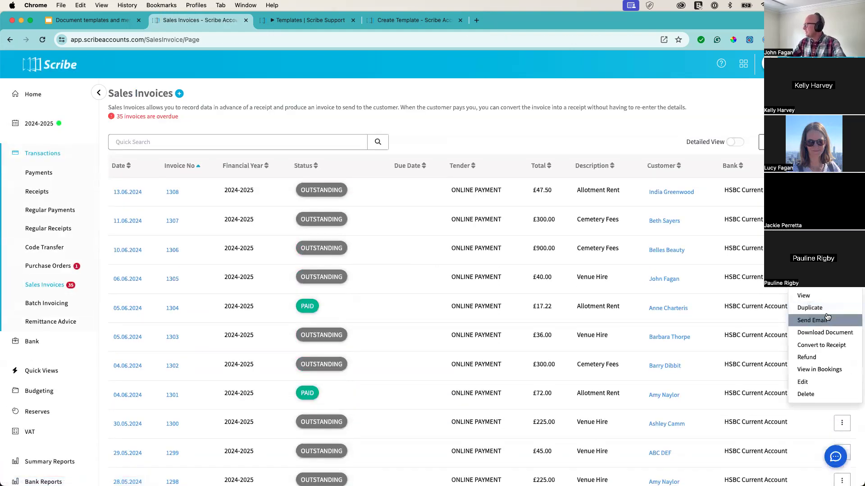
{"action": "left_click", "coordinate": [804, 320]}
- Load the Invoice - Reminder [CUSTOMISED] template in the email form to review its content, and cancel the email
{"action": "left_click", "coordinate": [380, 197]}
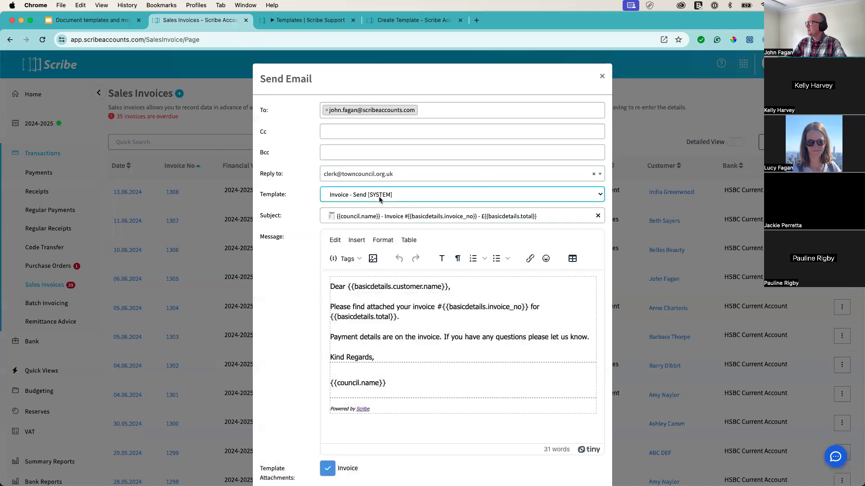
{"action": "left_click", "coordinate": [384, 246]}
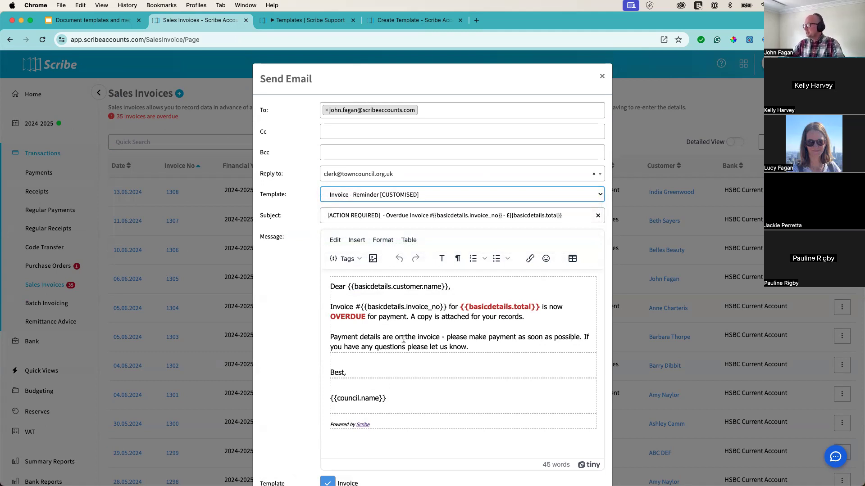
{"action": "scroll", "coordinate": [450, 383], "scroll_direction": "down", "scroll_amount": 3}
{"action": "left_click", "coordinate": [555, 458]}
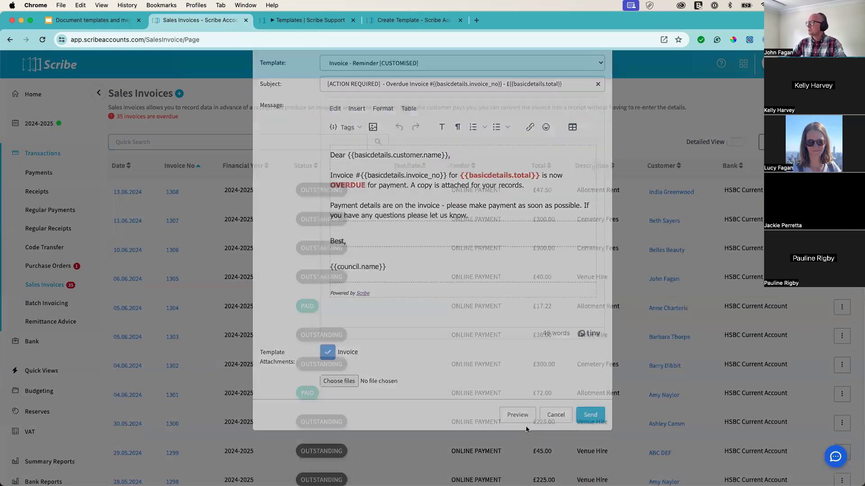
- Check the Today agenda slide in Google Slides, and return to Scribe to start a new CRM template
{"action": "left_click", "coordinate": [110, 25]}
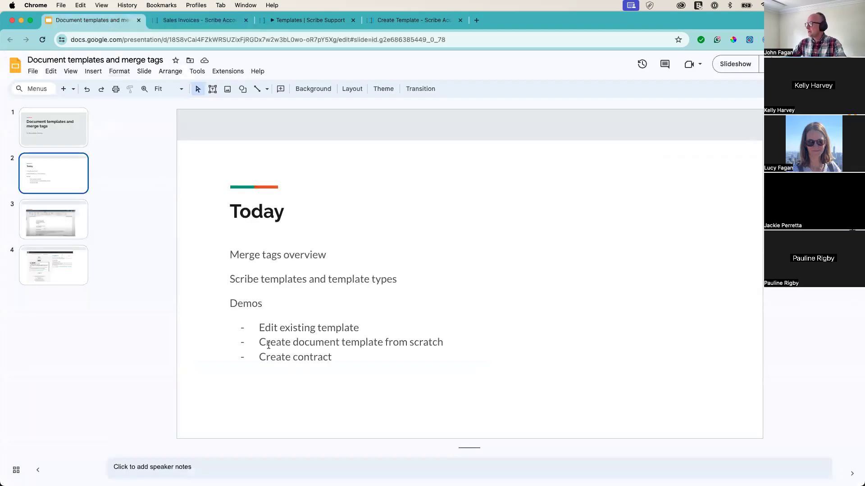
{"action": "left_click", "coordinate": [220, 22]}
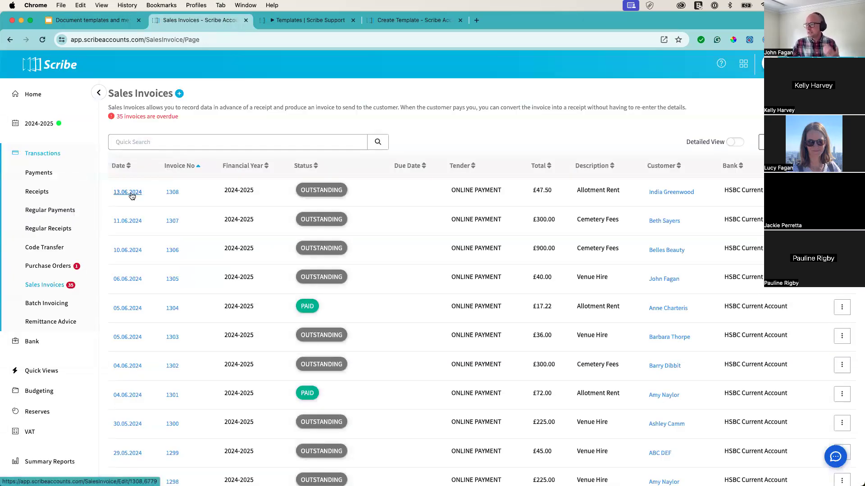
{"action": "scroll", "coordinate": [86, 383], "scroll_direction": "down", "scroll_amount": 4}
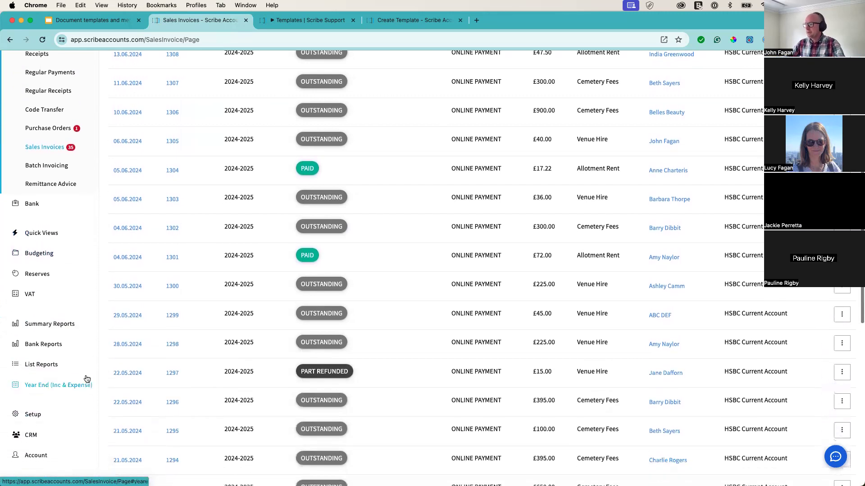
{"action": "left_click", "coordinate": [31, 418]}
{"action": "scroll", "coordinate": [48, 412], "scroll_direction": "down", "scroll_amount": 4}
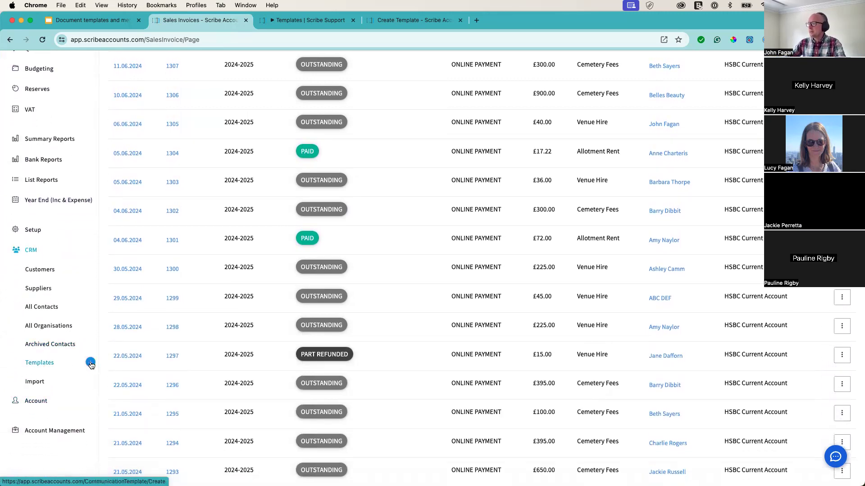
{"action": "left_click", "coordinate": [90, 363]}
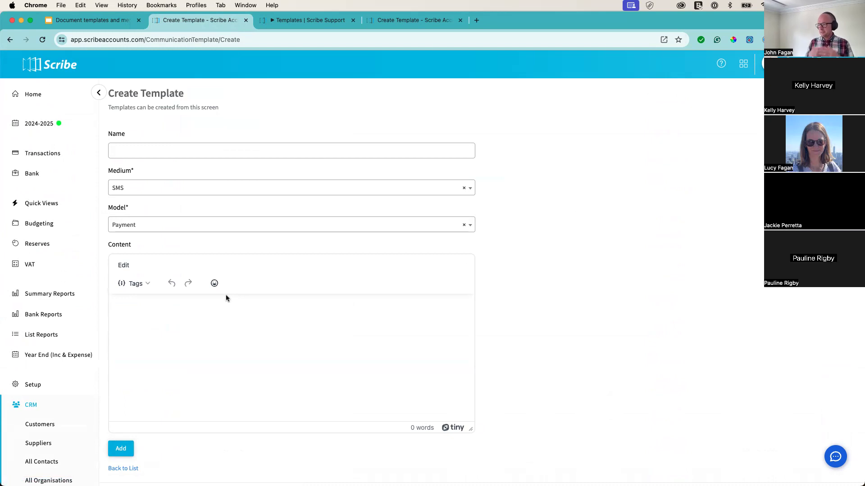
- Name the new template "Invoice - Letter"
{"action": "left_click", "coordinate": [137, 153]}
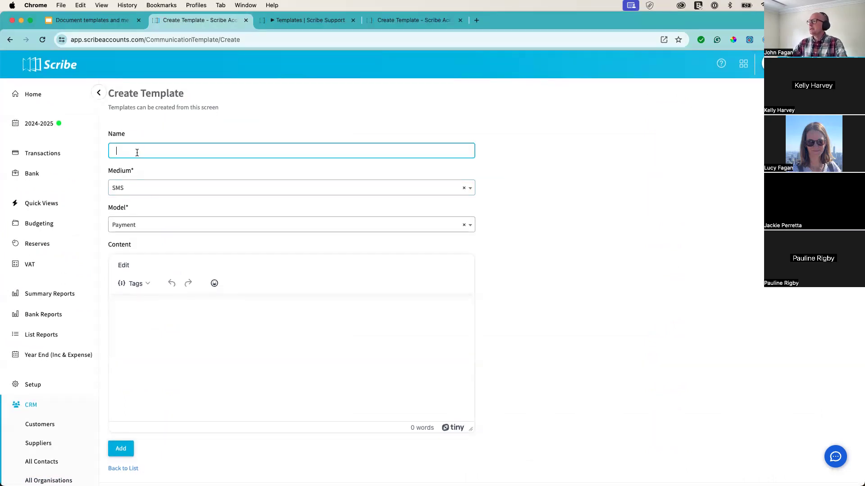
{"action": "type", "text": "In"}
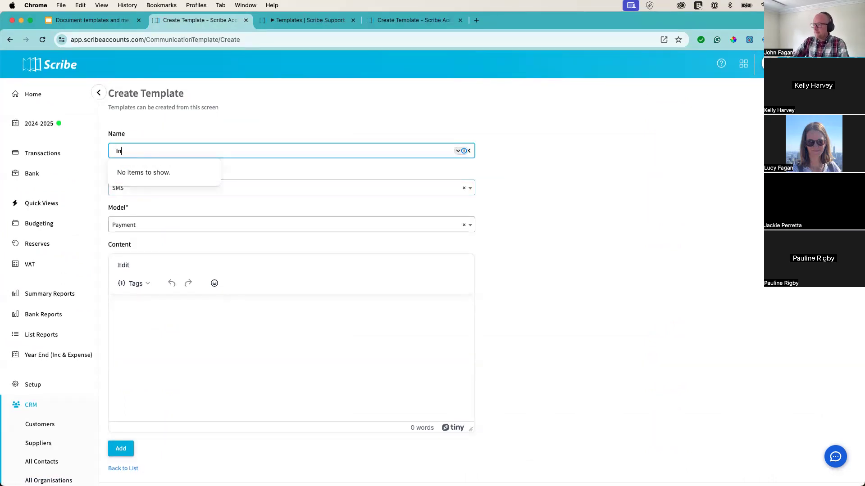
{"action": "type", "text": "Letter"}
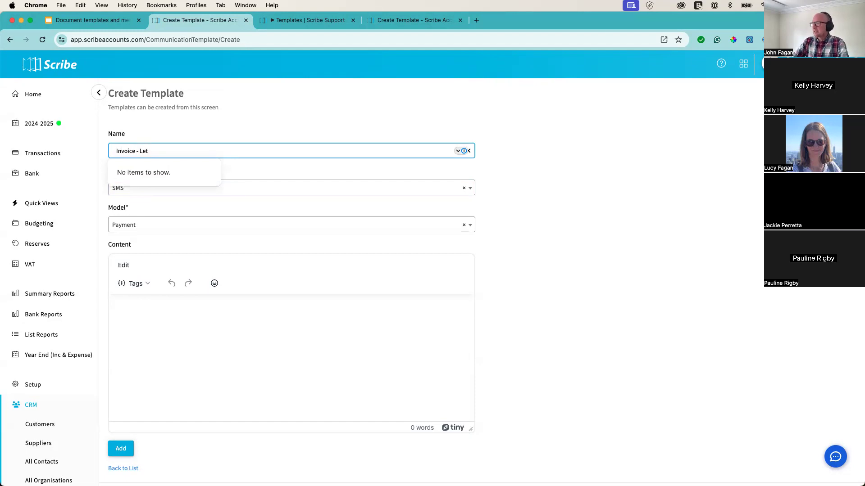
{"action": "left_click", "coordinate": [547, 182]}
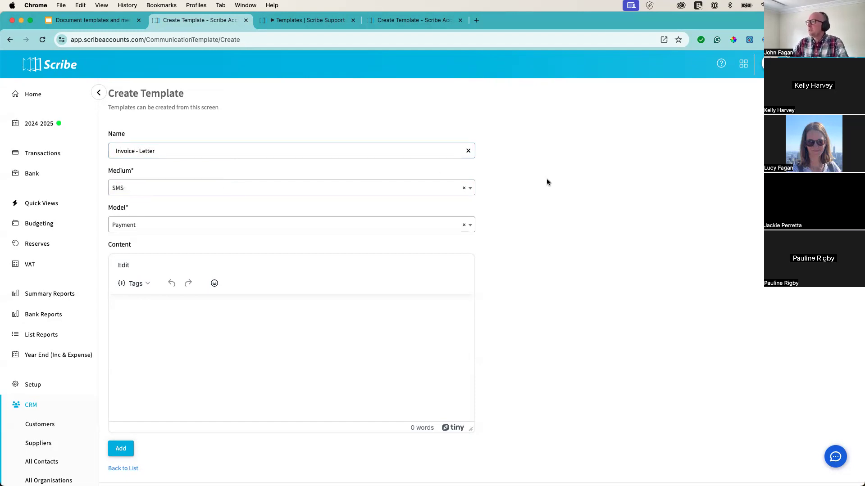
- Set the new template's medium to Document and its model to Sales Invoice
{"action": "left_click", "coordinate": [186, 188]}
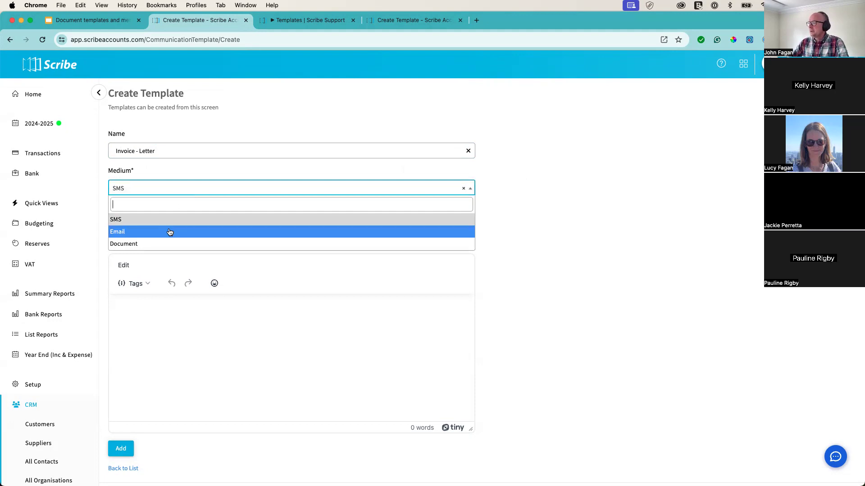
{"action": "left_click", "coordinate": [164, 244]}
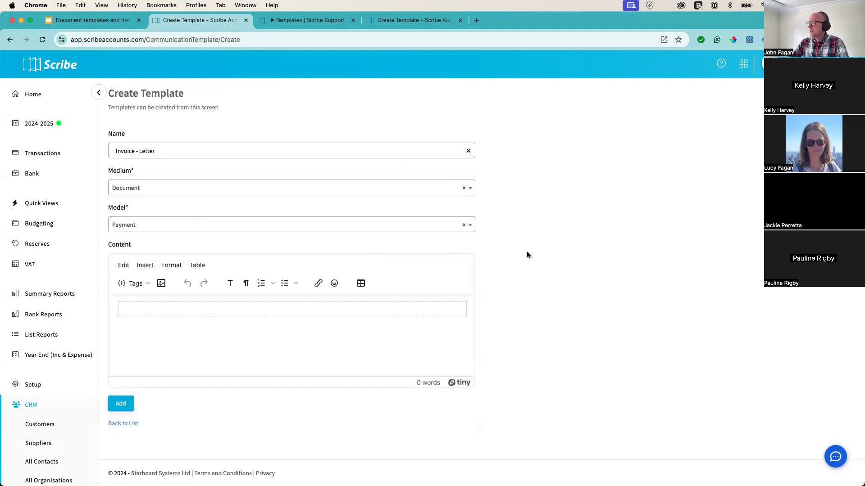
{"action": "left_click", "coordinate": [317, 220]}
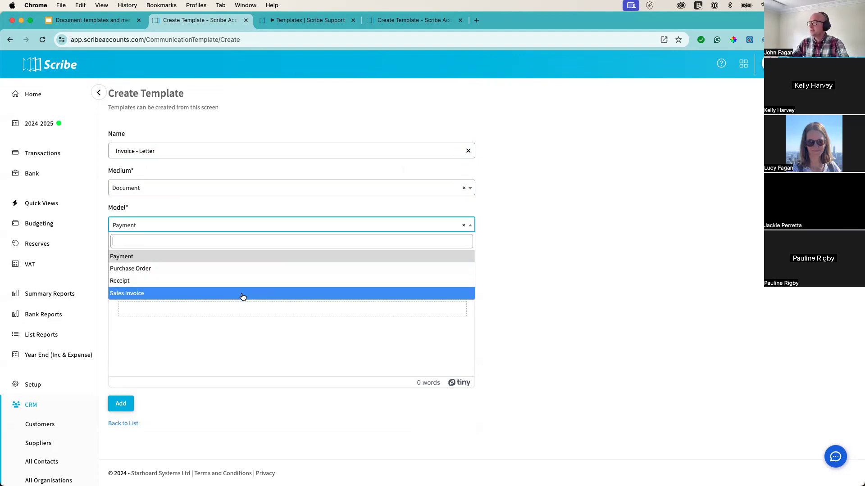
{"action": "left_click", "coordinate": [141, 294]}
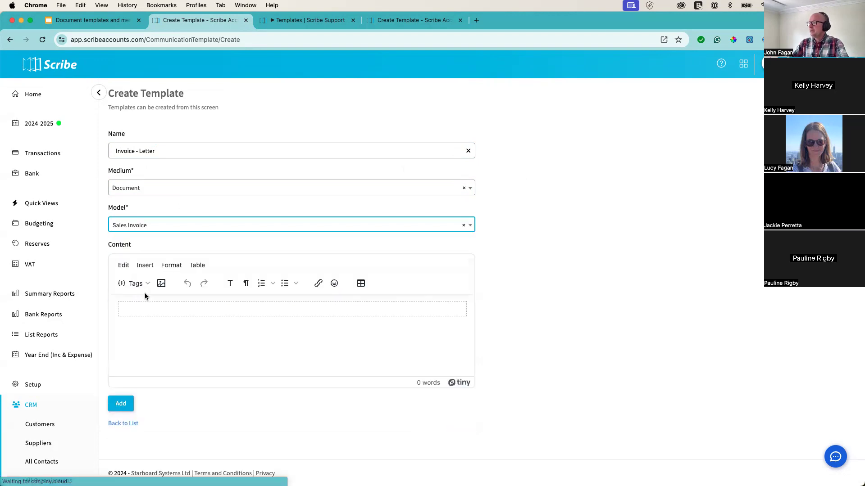
- Begin the letter content with "Dear" followed by the customer's First Name merge tag from the basic details
{"action": "type", "text": "Dear"}
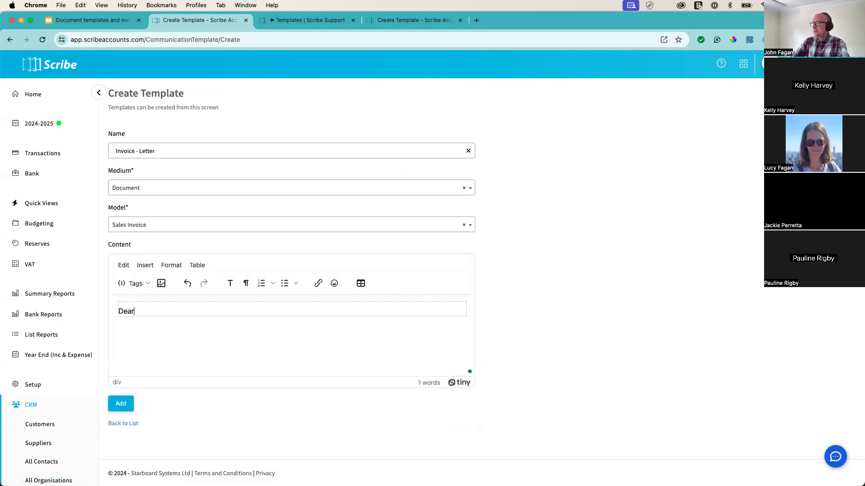
{"action": "left_click", "coordinate": [134, 286]}
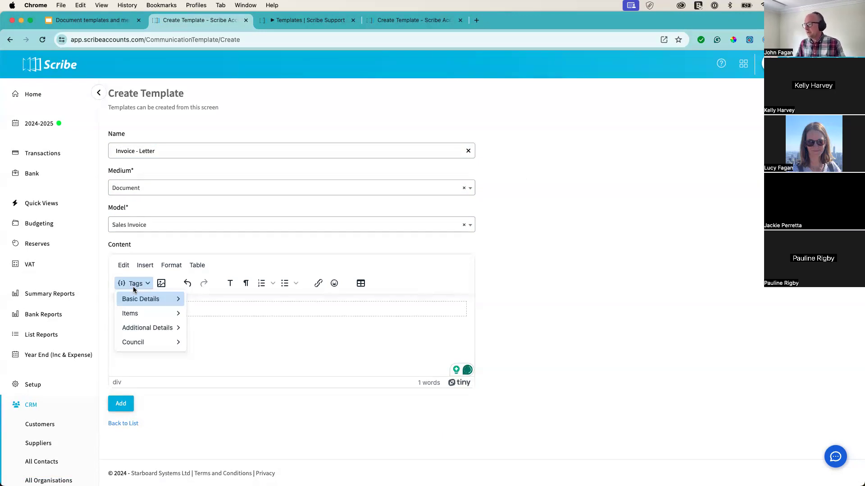
{"action": "mouse_move", "coordinate": [158, 303]}
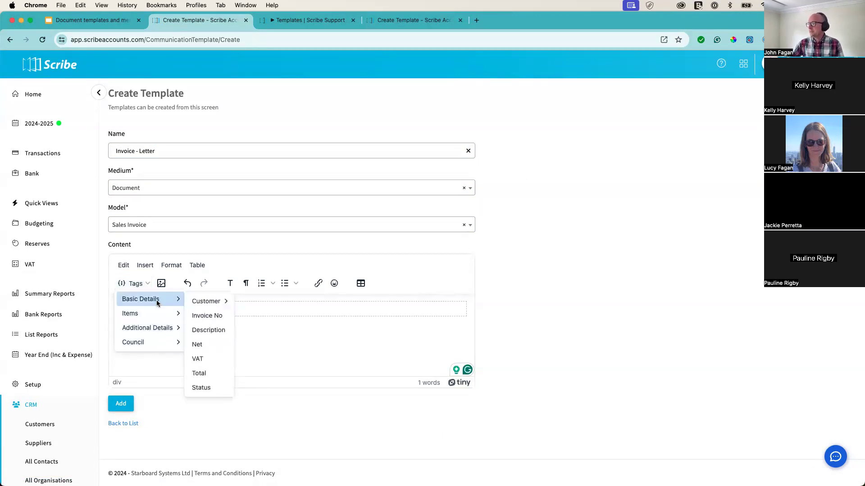
{"action": "mouse_move", "coordinate": [193, 301]}
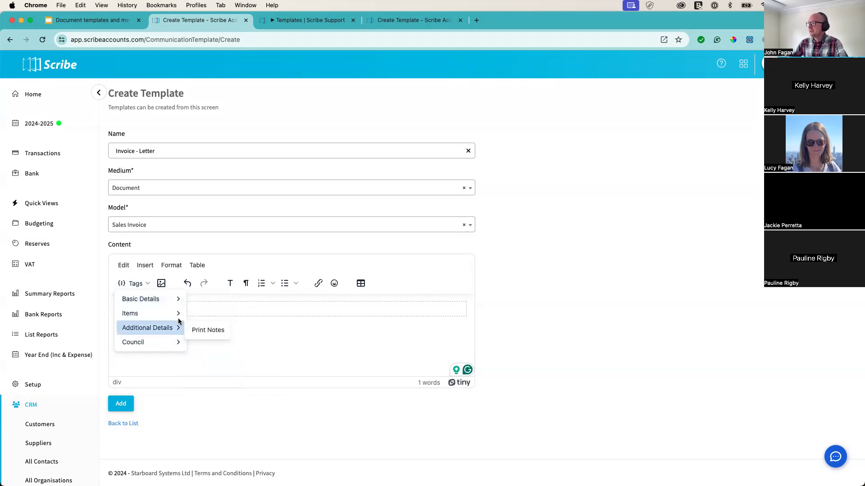
{"action": "mouse_move", "coordinate": [177, 318]}
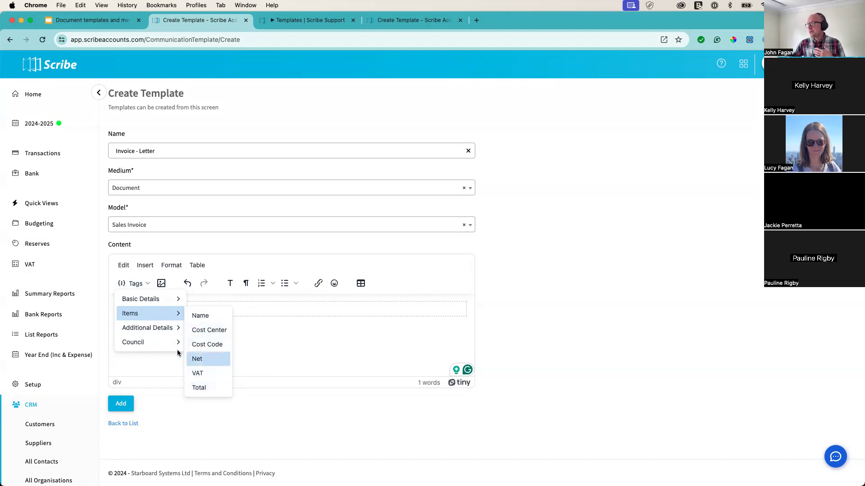
{"action": "mouse_move", "coordinate": [171, 334]}
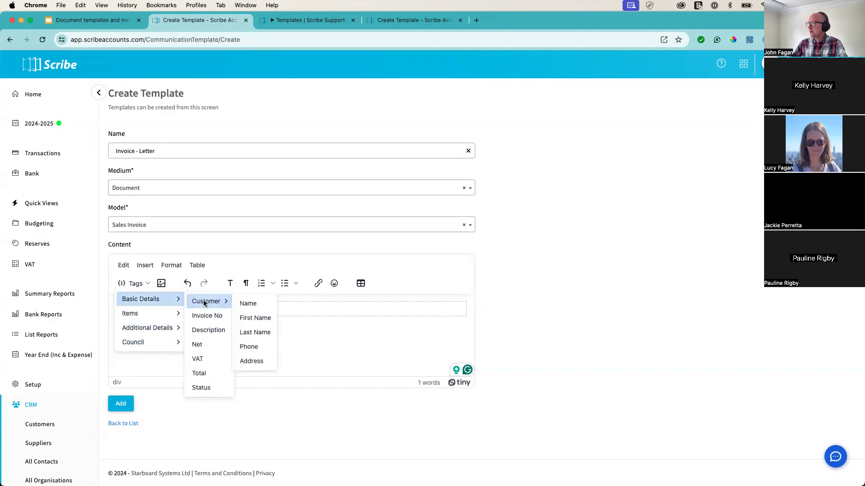
{"action": "left_click", "coordinate": [254, 318]}
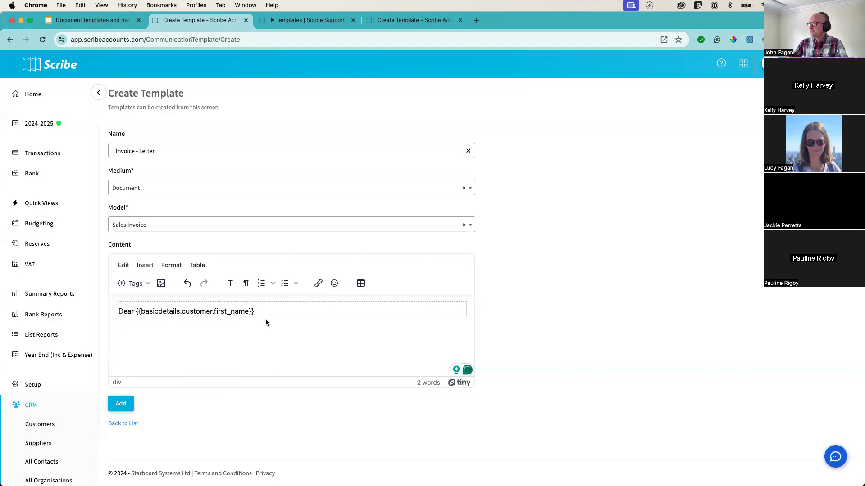
- Start a new paragraph below the greeting reading "Please find attached invoice" followed by the Invoice No merge tag from the basic details
{"action": "key", "text": "Return"}
{"action": "key", "text": "Return"}
{"action": "type", "text": "Please find attached invoice"}
{"action": "left_click", "coordinate": [136, 284]}
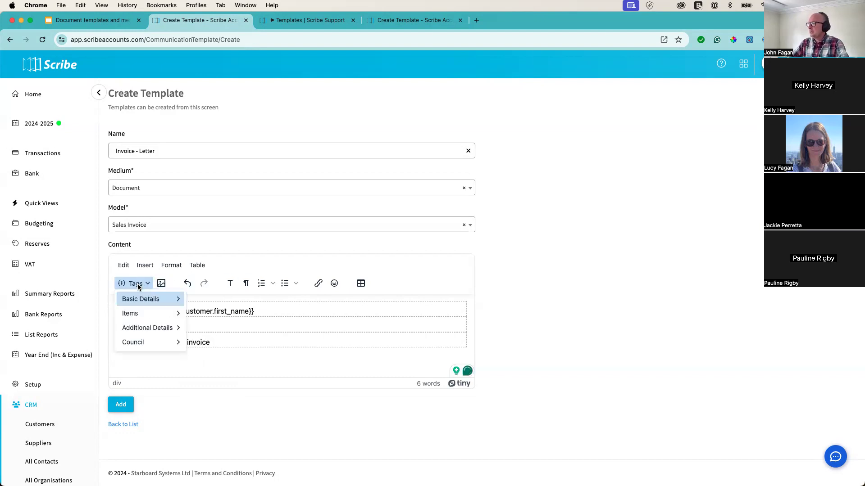
{"action": "mouse_move", "coordinate": [179, 299]}
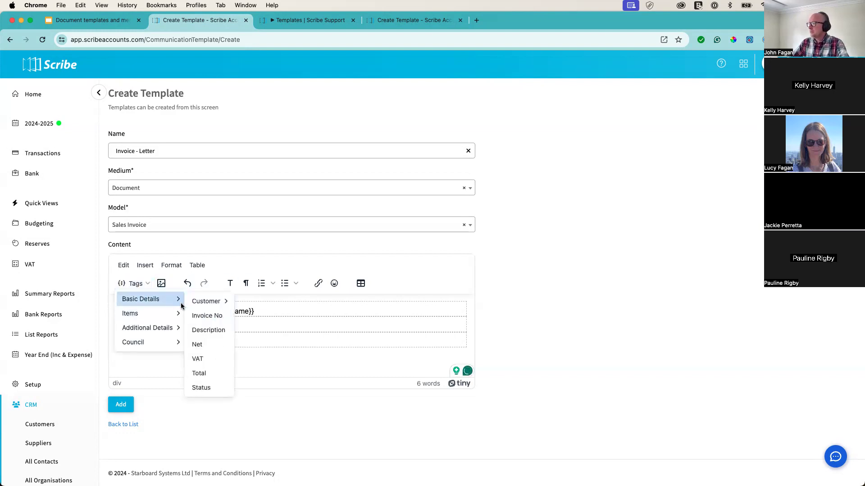
{"action": "left_click", "coordinate": [203, 315]}
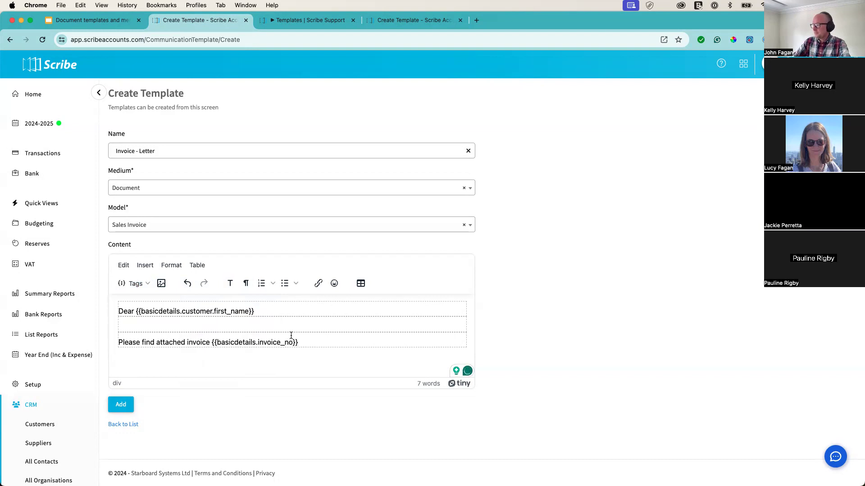
- Continue the sentence with "for total value" followed by the Total merge tag from the basic details
{"action": "type", "text": "for"}
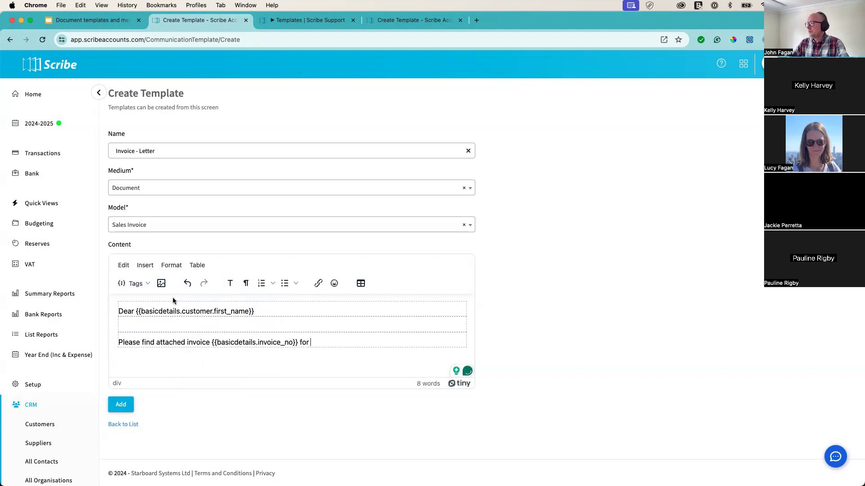
{"action": "left_click", "coordinate": [135, 284]}
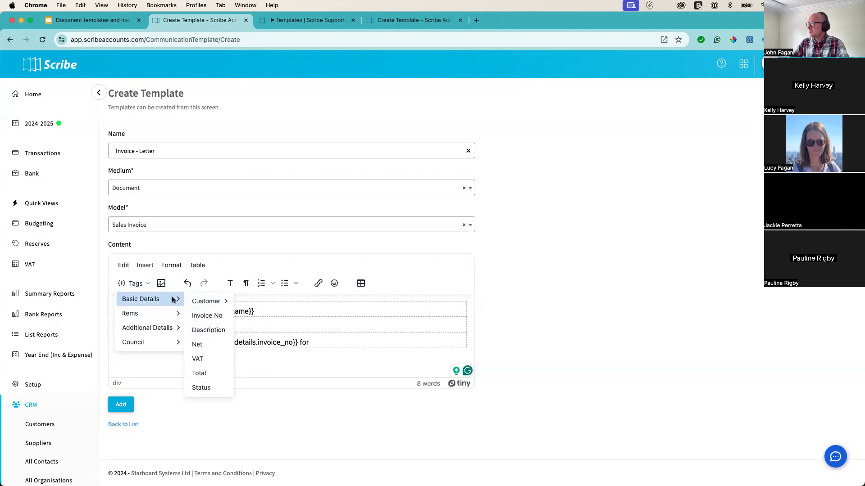
{"action": "double_click", "coordinate": [306, 343]}
{"action": "key", "text": "Right"}
{"action": "type", "text": "total value"}
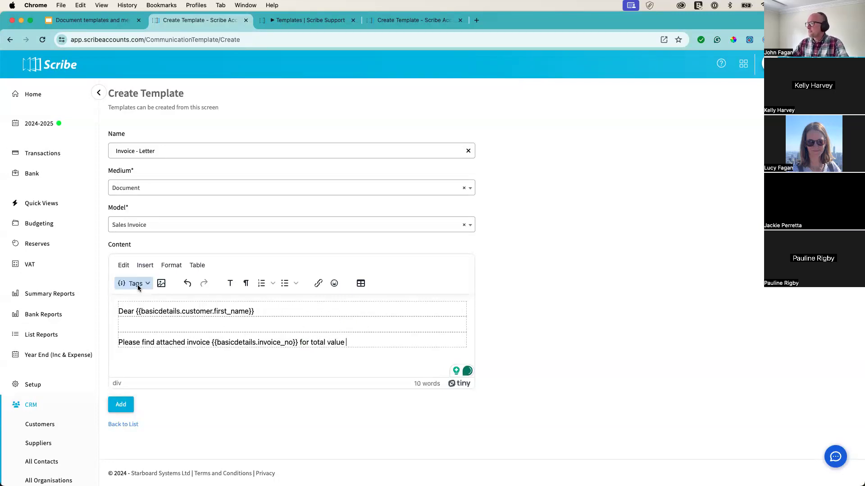
{"action": "left_click", "coordinate": [138, 285]}
{"action": "mouse_move", "coordinate": [174, 307]}
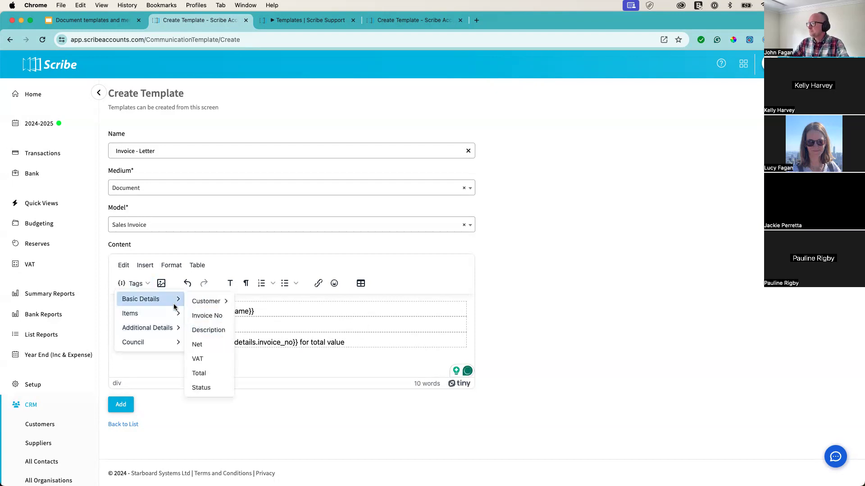
{"action": "left_click", "coordinate": [208, 374]}
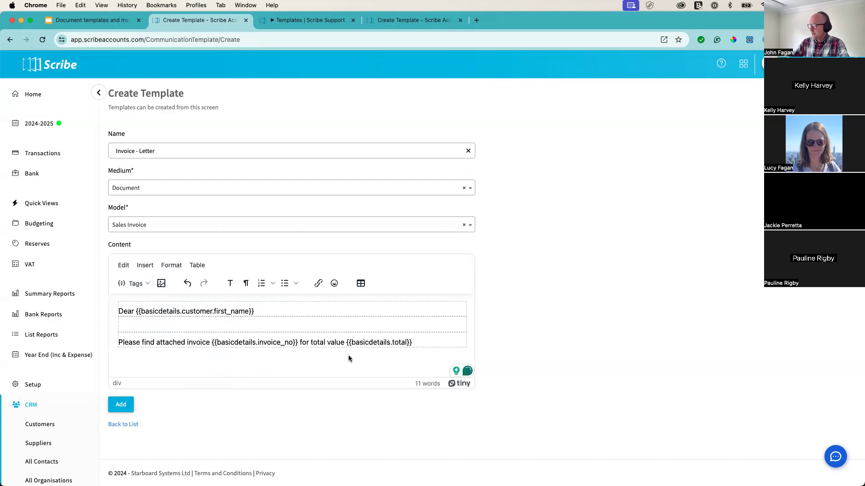
- Complete the sentence with ", which current is", the basic details Status merge tag and a full stop, leaving a blank line below
{"action": "type", "text": ", which i"}
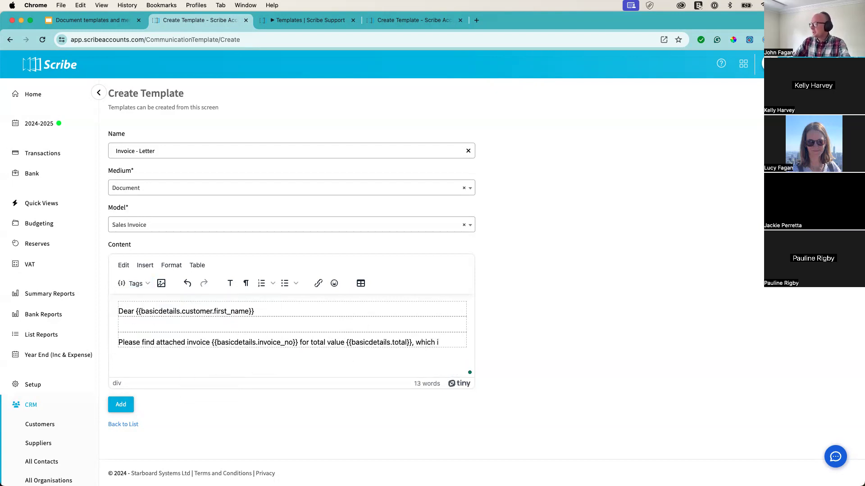
{"action": "type", "text": " current is"}
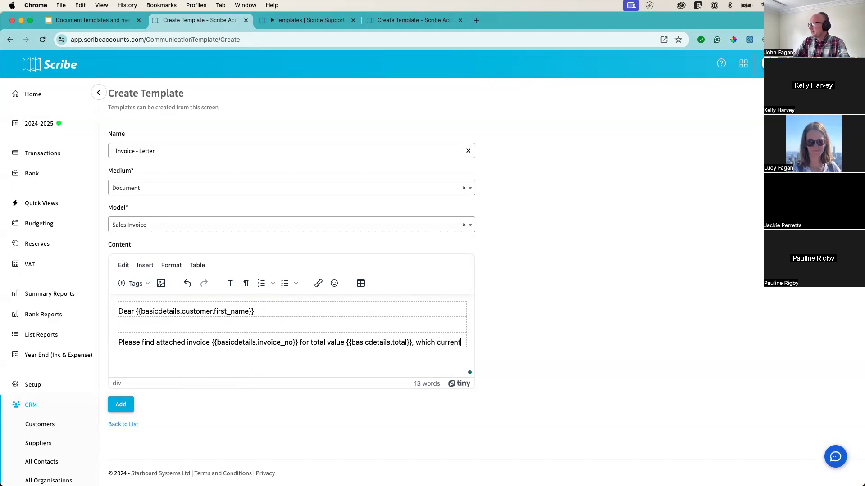
{"action": "left_click", "coordinate": [135, 284]}
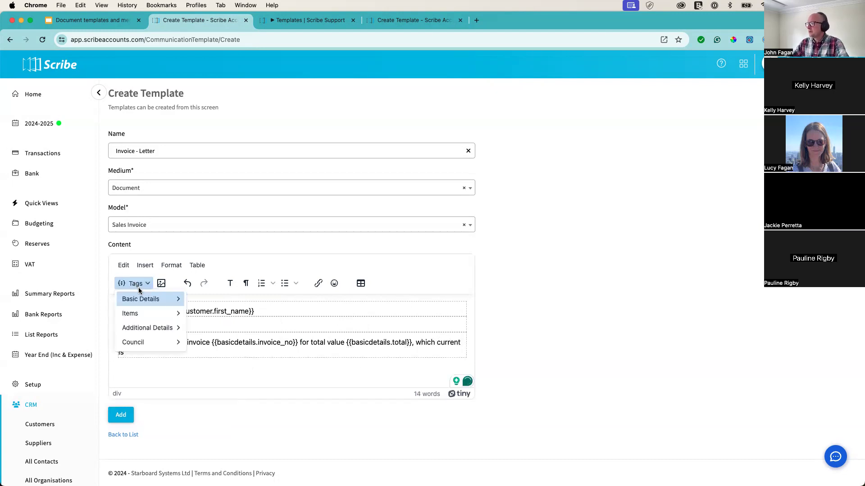
{"action": "mouse_move", "coordinate": [142, 299]}
{"action": "left_click", "coordinate": [204, 387]}
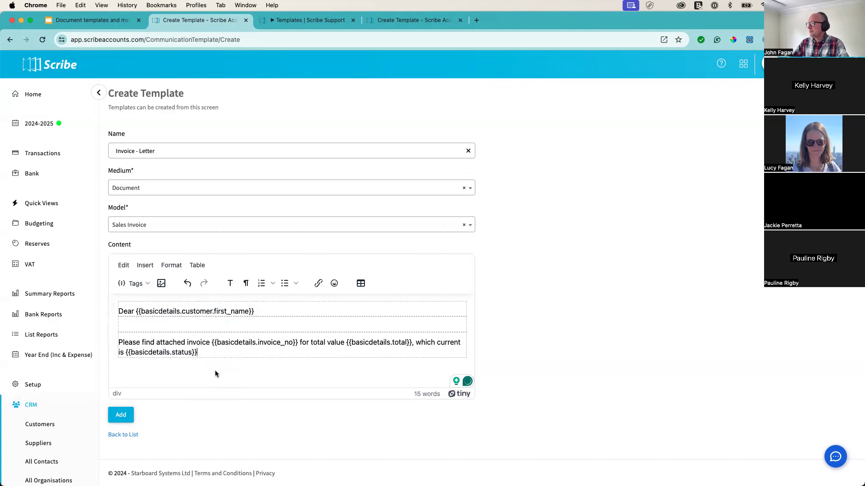
{"action": "type", "text": "."}
{"action": "key", "text": "Return"}
{"action": "key", "text": "Return"}
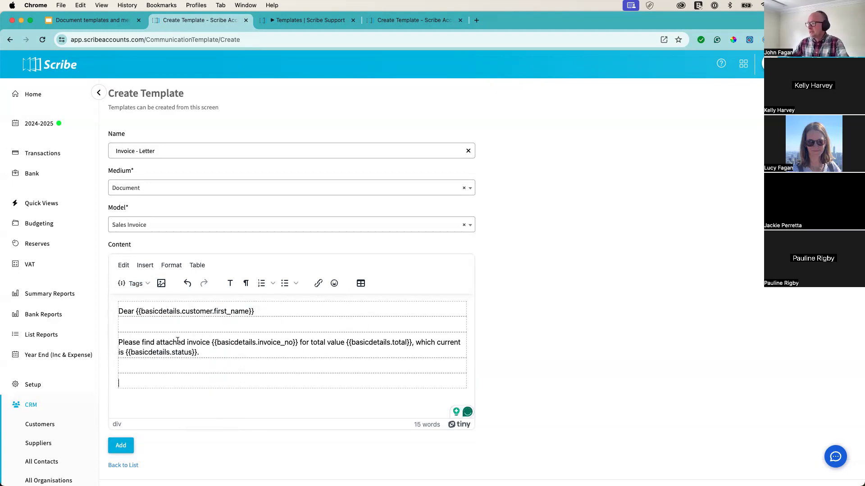
- Add an "Items" heading line with a bulleted list beneath it
{"action": "type", "text": "I"}
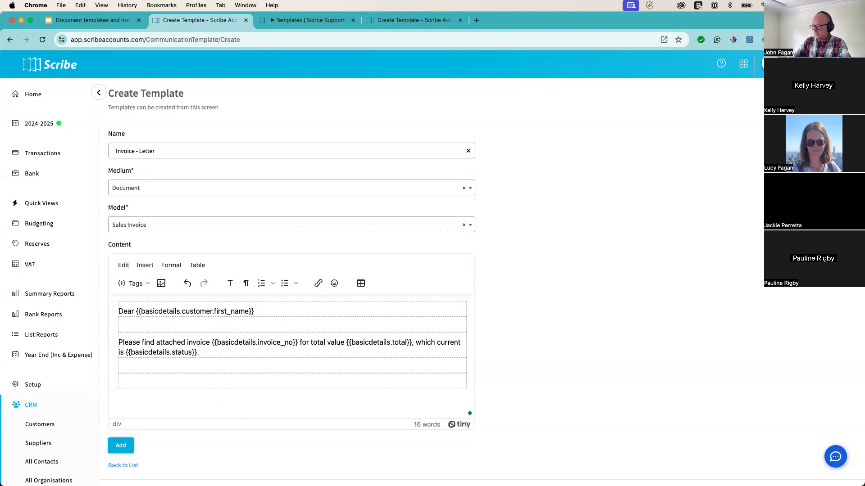
{"action": "type", "text": "tems"}
{"action": "key", "text": "Return"}
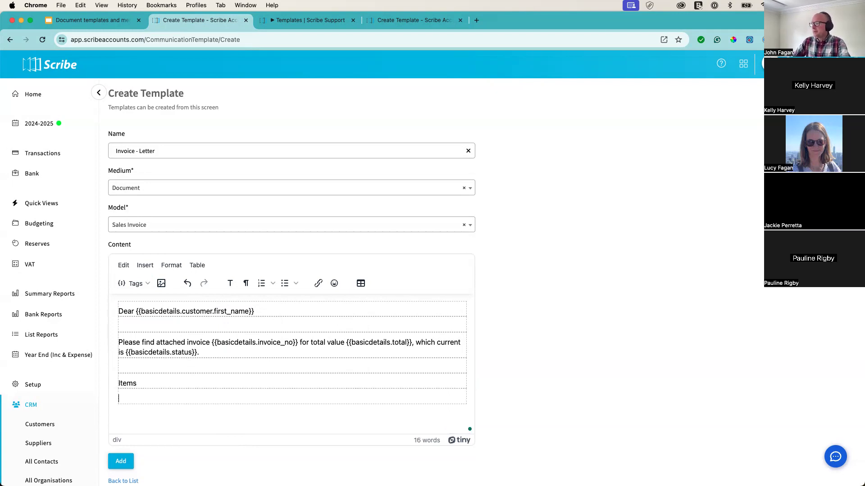
{"action": "left_click", "coordinate": [280, 283]}
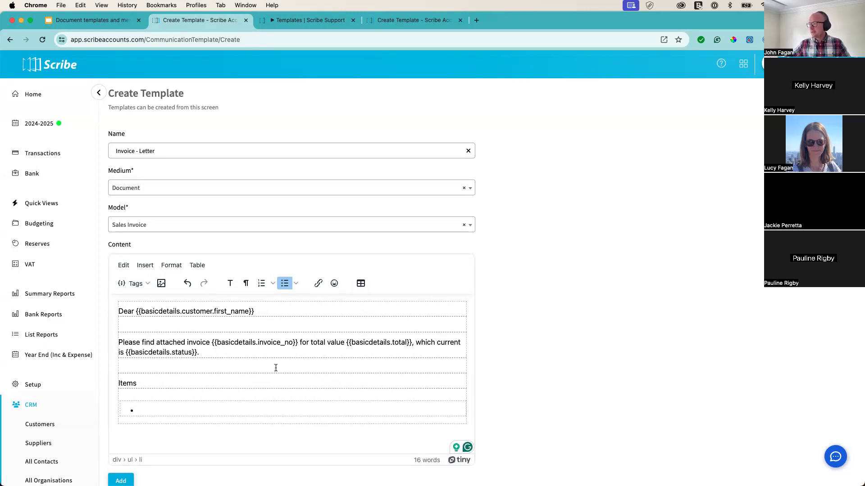
{"action": "scroll", "coordinate": [263, 369], "scroll_direction": "down", "scroll_amount": 1}
{"action": "scroll", "coordinate": [263, 369], "scroll_direction": "down", "scroll_amount": 1}
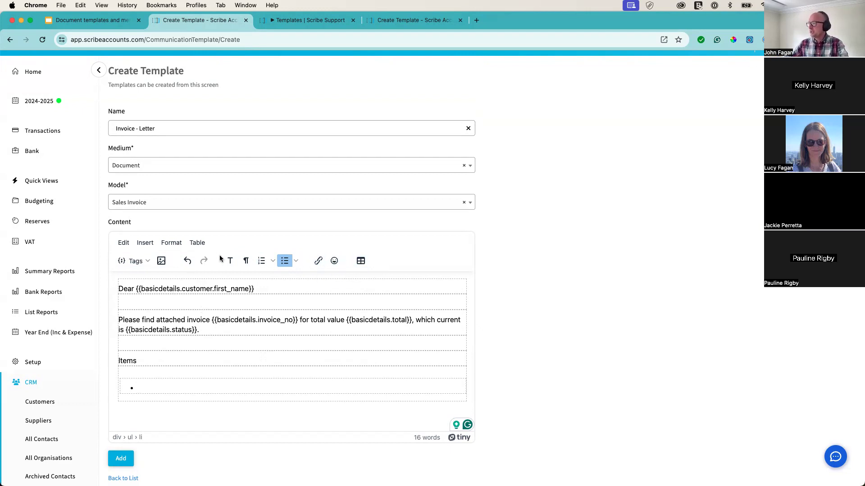
{"action": "left_click", "coordinate": [145, 243]}
{"action": "mouse_move", "coordinate": [171, 245]}
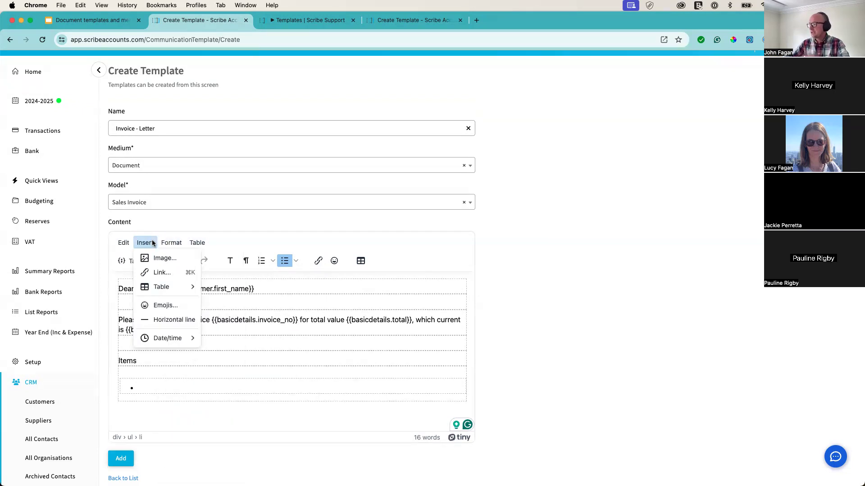
{"action": "left_click", "coordinate": [175, 385]}
- Fill the bullet with the items Name and items Total merge tags, separated by a hyphen
{"action": "left_click", "coordinate": [145, 263]}
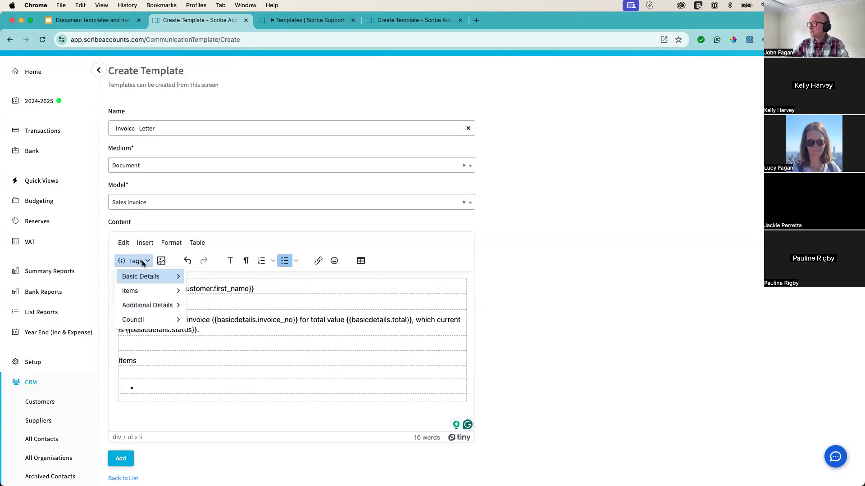
{"action": "mouse_move", "coordinate": [149, 291]}
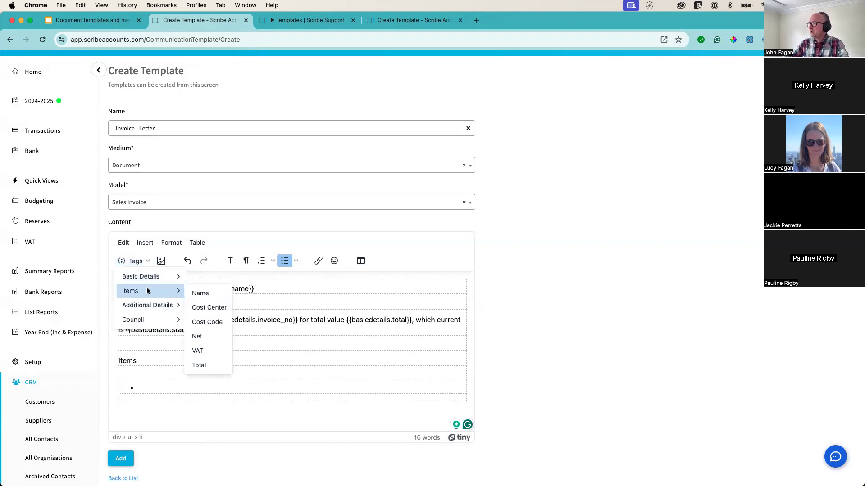
{"action": "left_click", "coordinate": [206, 293]}
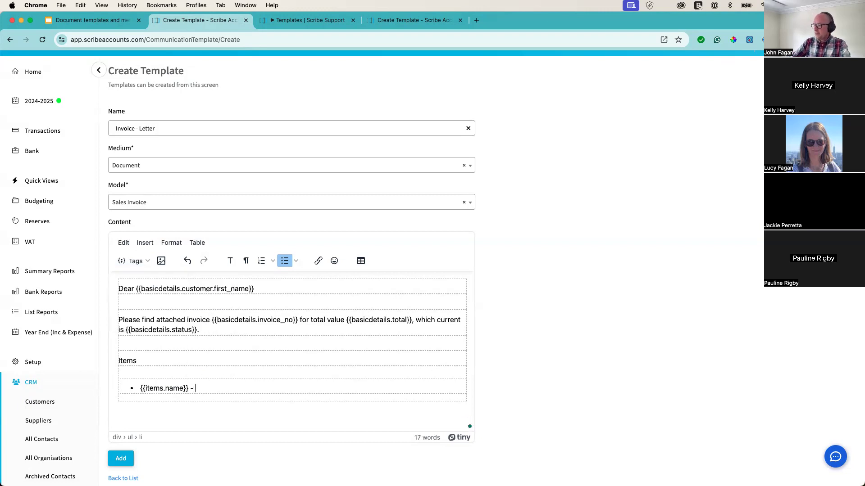
{"action": "left_click", "coordinate": [137, 261]}
{"action": "mouse_move", "coordinate": [142, 280]}
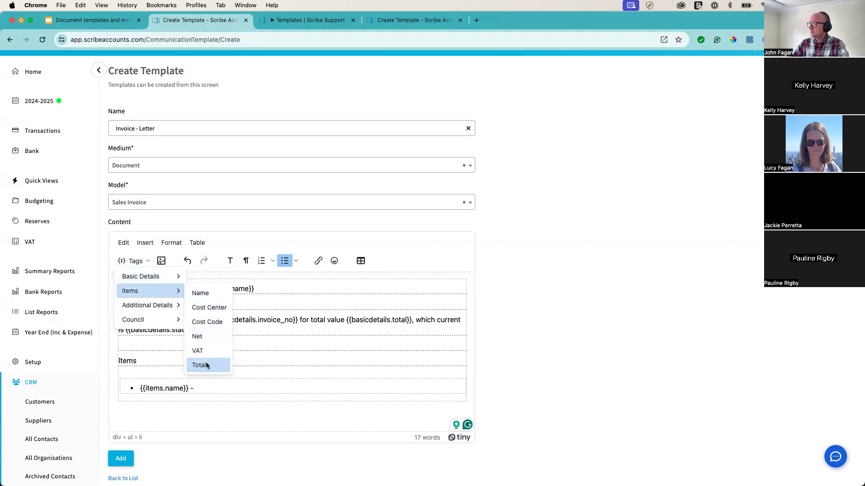
{"action": "left_click", "coordinate": [206, 363]}
- End the bulleted list and add the closing lines "Please pay it soon." and "Kind regards", separated by a blank line
{"action": "key", "text": "Return"}
{"action": "key", "text": "Return"}
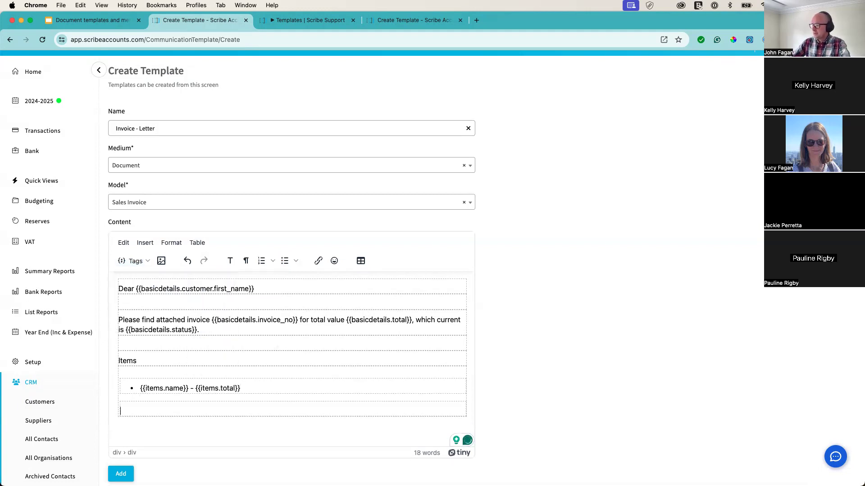
{"action": "type", "text": "Please pay it "}
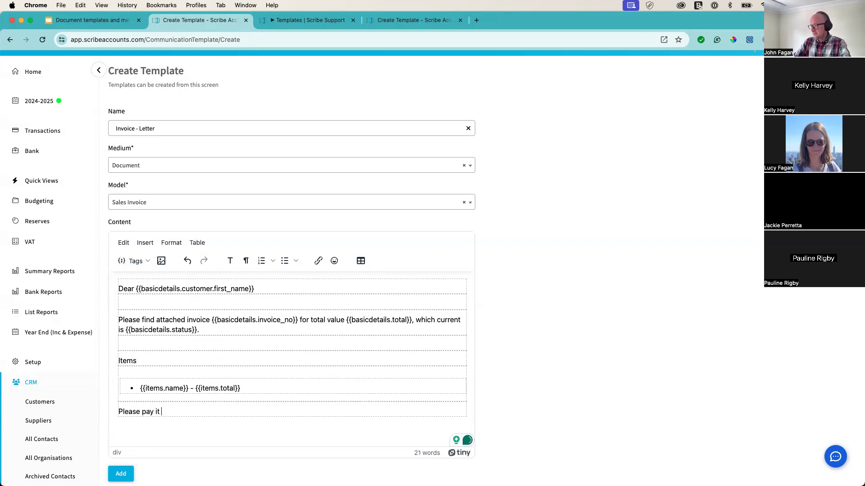
{"action": "type", "text": "soon."}
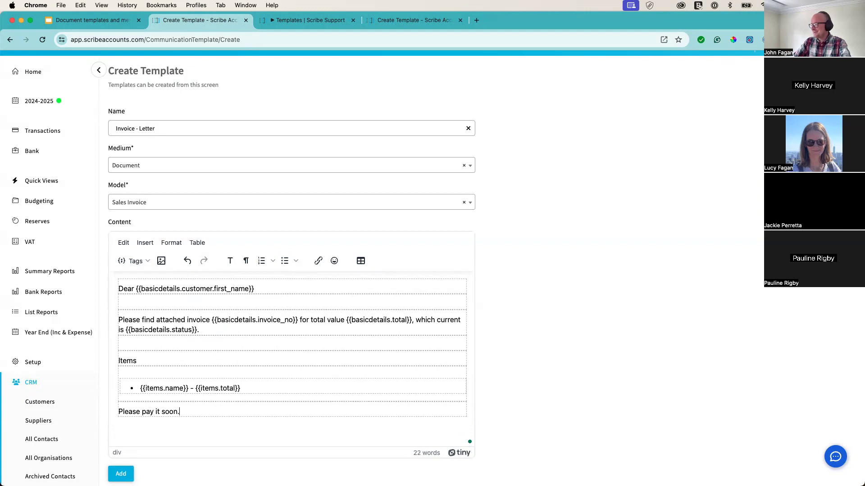
{"action": "key", "text": "Return"}
{"action": "key", "text": "Return"}
{"action": "type", "text": "Kind regards"}
{"action": "key", "text": "Return"}
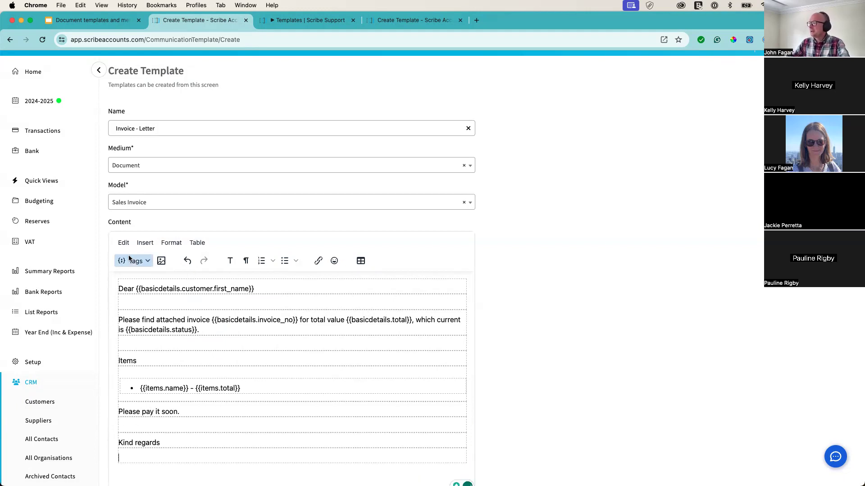
- Sign off the letter with the council Name and council Address merge tags on separate lines
{"action": "left_click", "coordinate": [128, 258]}
{"action": "mouse_move", "coordinate": [158, 318]}
{"action": "left_click", "coordinate": [200, 322]}
{"action": "key", "text": "Return"}
{"action": "left_click", "coordinate": [130, 261]}
{"action": "mouse_move", "coordinate": [161, 317]}
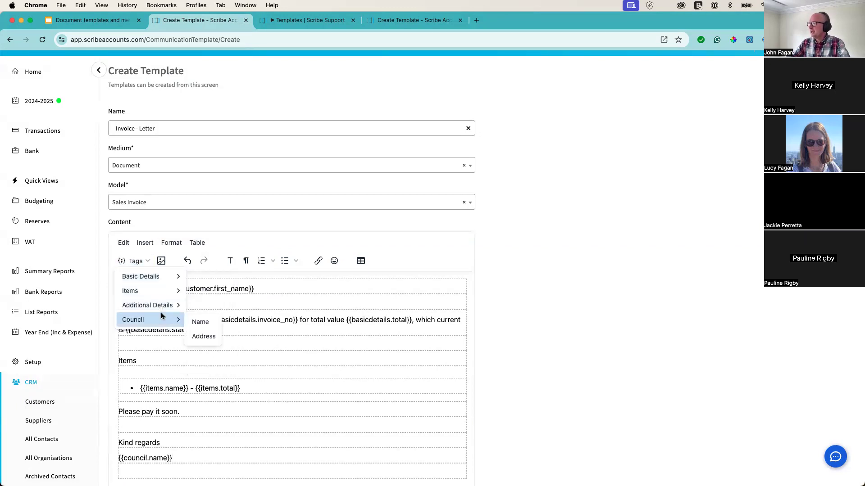
{"action": "left_click", "coordinate": [203, 336]}
- Review the finished letter content and add the template to the templates list
{"action": "scroll", "coordinate": [196, 331], "scroll_direction": "down", "scroll_amount": 3}
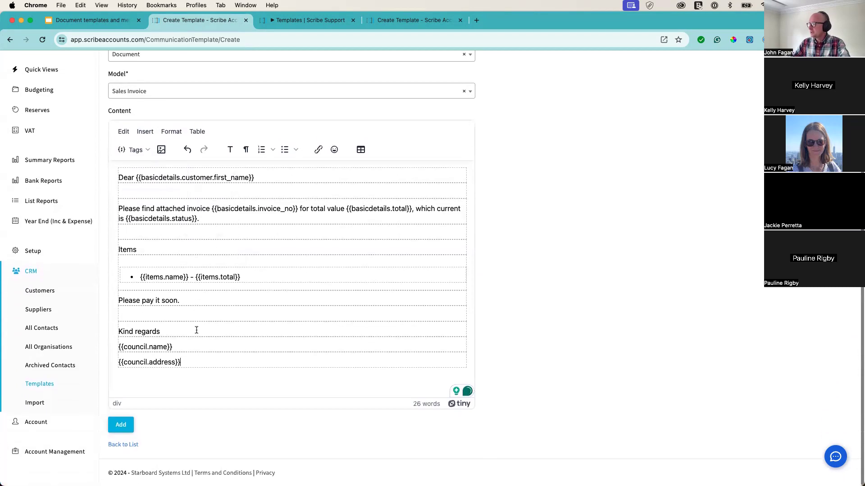
{"action": "scroll", "coordinate": [196, 330], "scroll_direction": "up", "scroll_amount": 5}
{"action": "scroll", "coordinate": [196, 331], "scroll_direction": "down", "scroll_amount": 5}
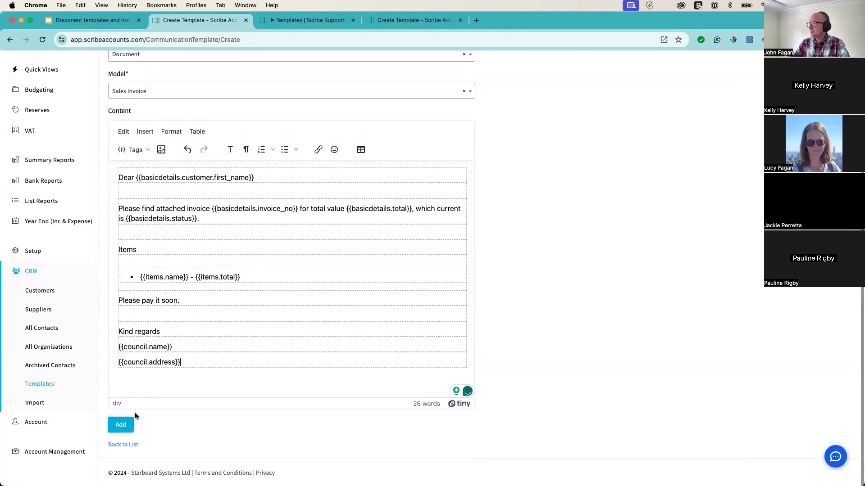
{"action": "left_click", "coordinate": [122, 424]}
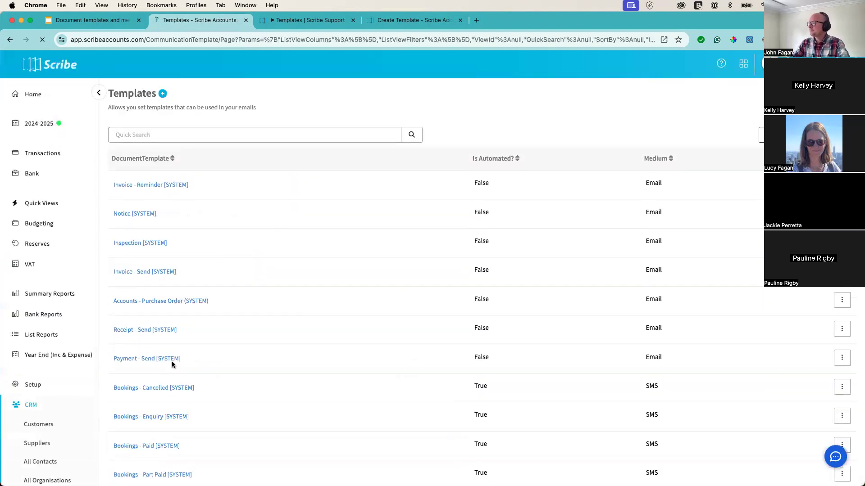
- Go to the sales invoices and start a document download for the £40.00 Venue Hire invoice dated 06.06.2024
{"action": "left_click", "coordinate": [52, 157]}
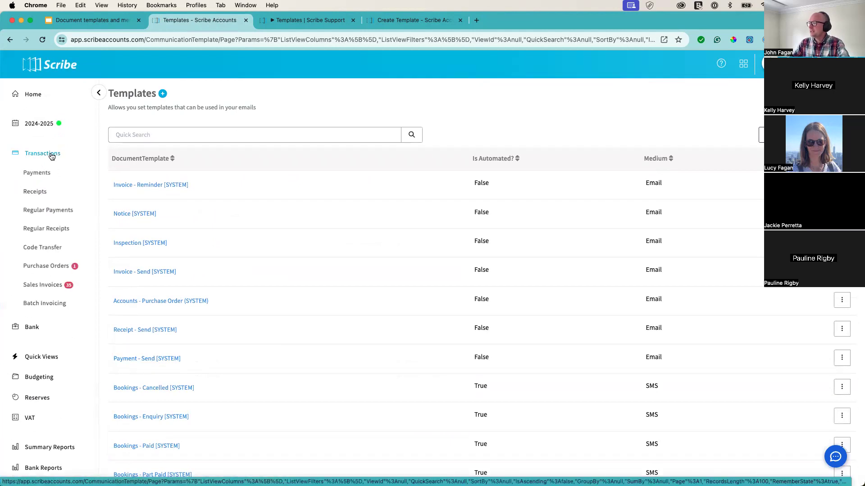
{"action": "left_click", "coordinate": [42, 288]}
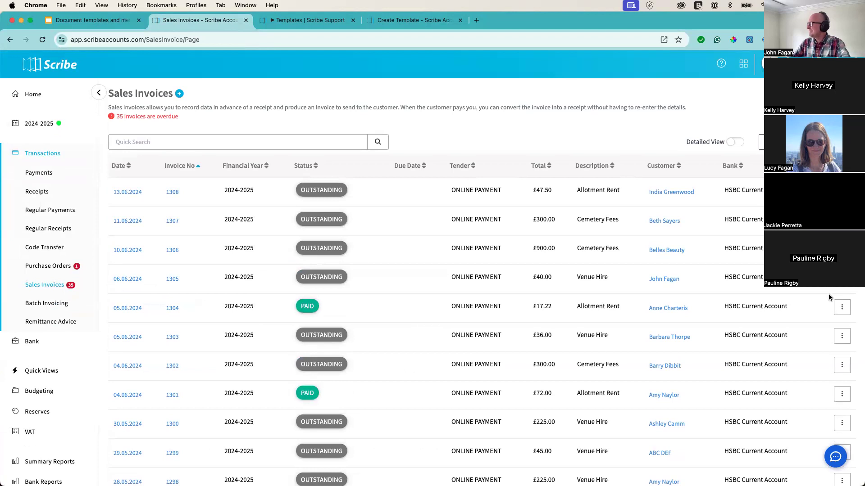
{"action": "left_click", "coordinate": [842, 288]}
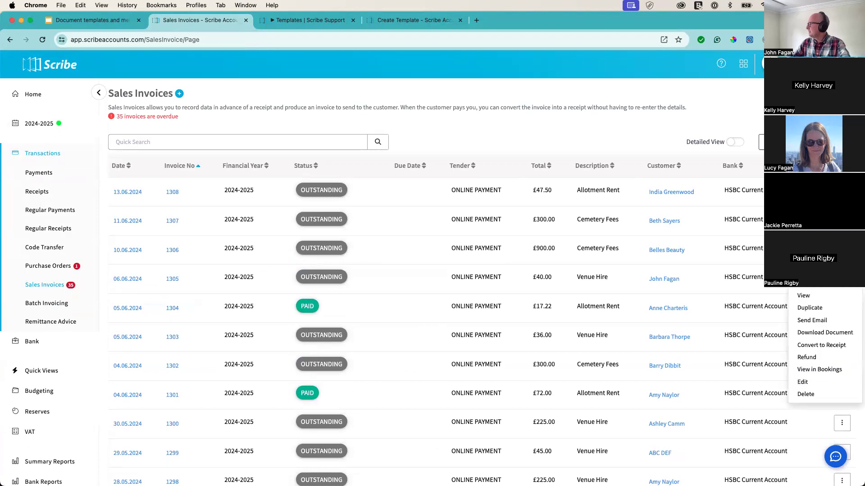
{"action": "left_click", "coordinate": [827, 334]}
- Choose the "Invoice - Letter" template for the document and preview it with the invoice's data merged
{"action": "left_click", "coordinate": [366, 115]}
{"action": "left_click", "coordinate": [365, 120]}
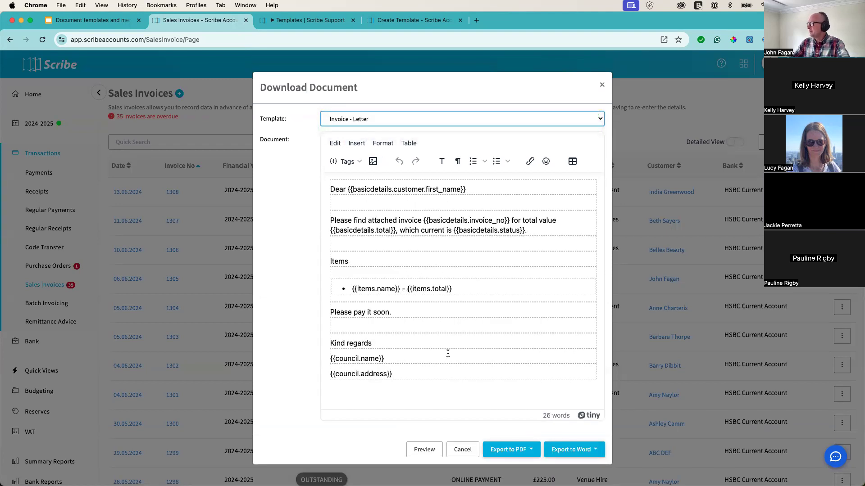
{"action": "left_click", "coordinate": [418, 451]}
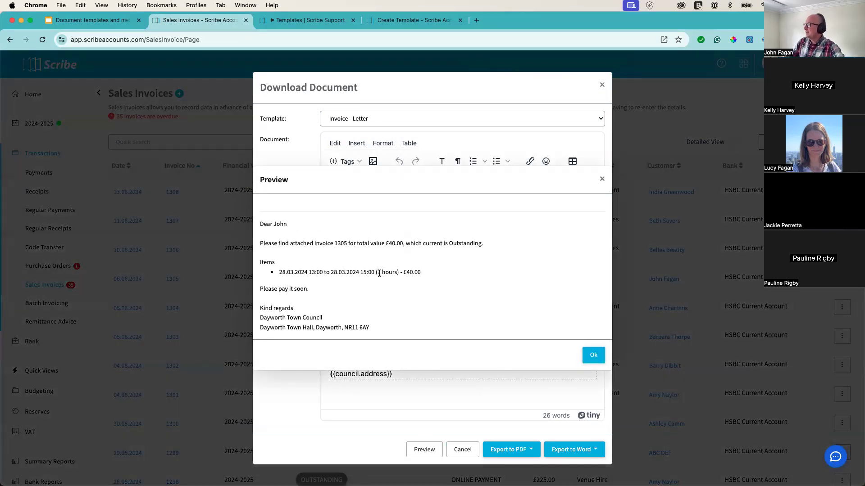
- Export the merged invoice letter as a single PDF and check the downloaded file
{"action": "left_click", "coordinate": [593, 355]}
{"action": "left_click", "coordinate": [511, 455]}
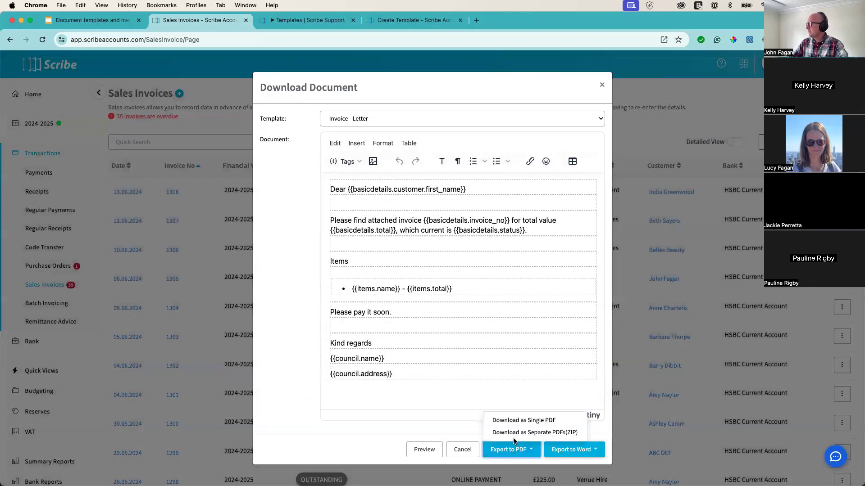
{"action": "left_click", "coordinate": [520, 420]}
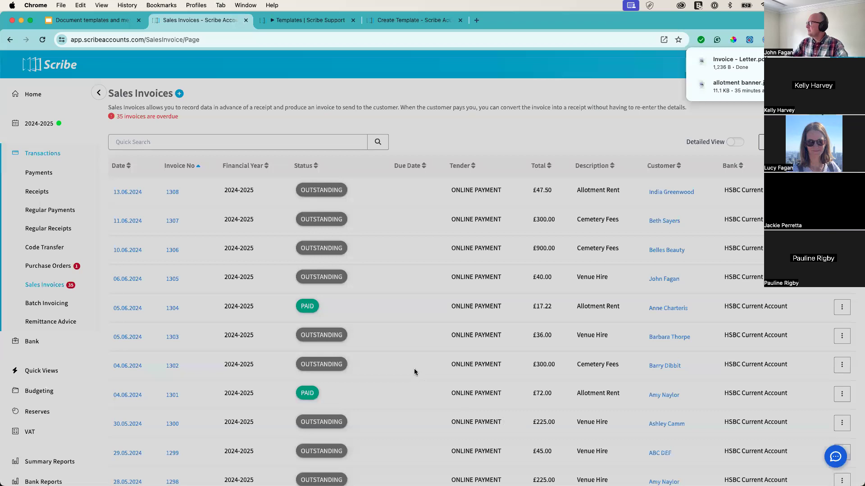
{"action": "left_click", "coordinate": [727, 63]}
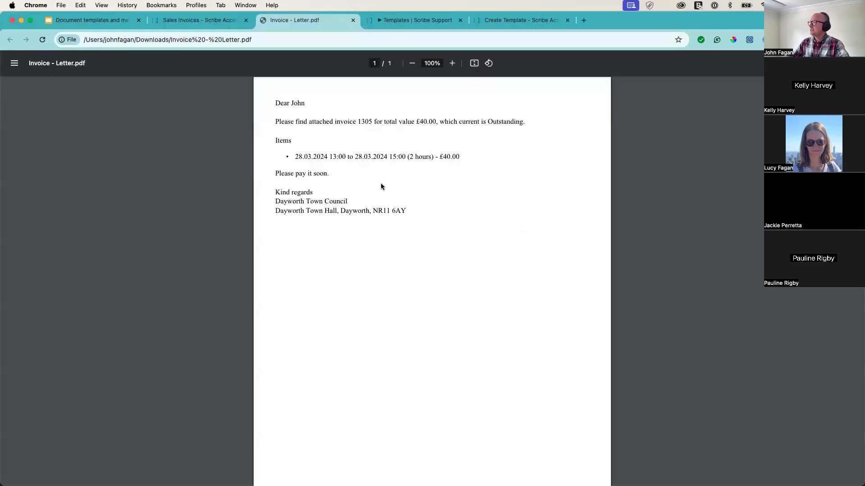
{"action": "key", "text": "super+w"}
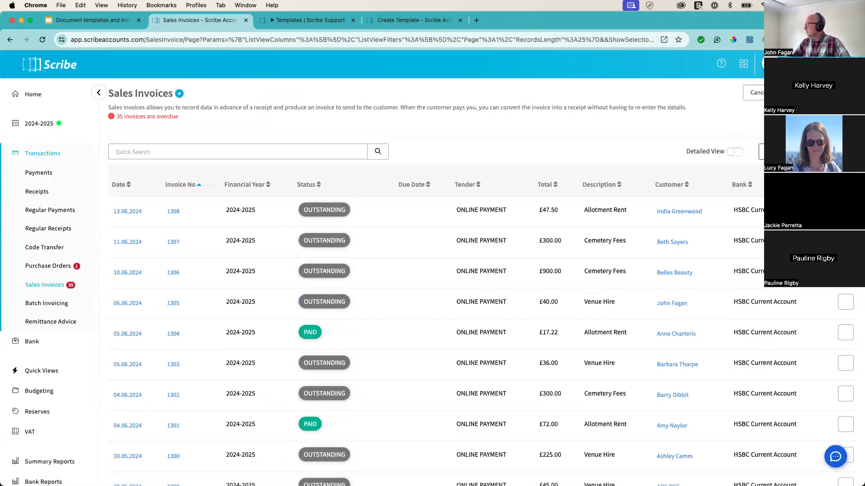
- Select the sales invoices dated from 06.06.2024 down to 30.05.2024 for a bulk document download
{"action": "left_click", "coordinate": [845, 302]}
{"action": "left_click", "coordinate": [845, 332]}
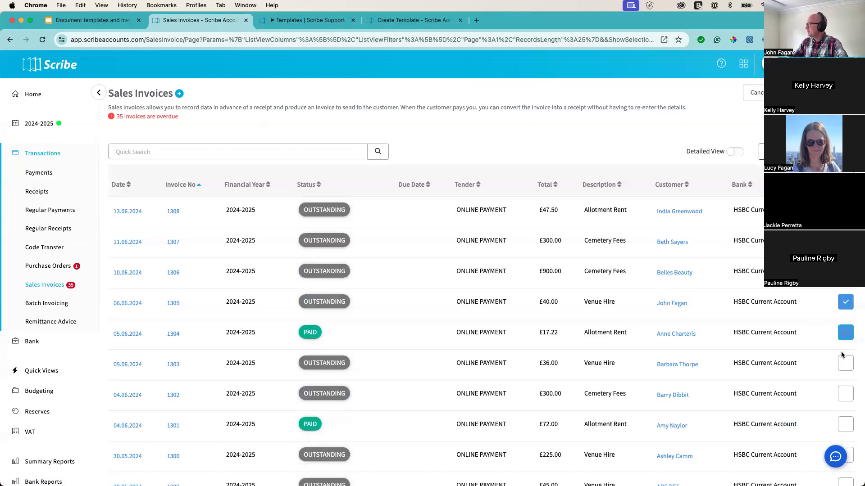
{"action": "left_click", "coordinate": [845, 363]}
{"action": "left_click", "coordinate": [845, 394]}
{"action": "scroll", "coordinate": [845, 388], "scroll_direction": "down", "scroll_amount": 3}
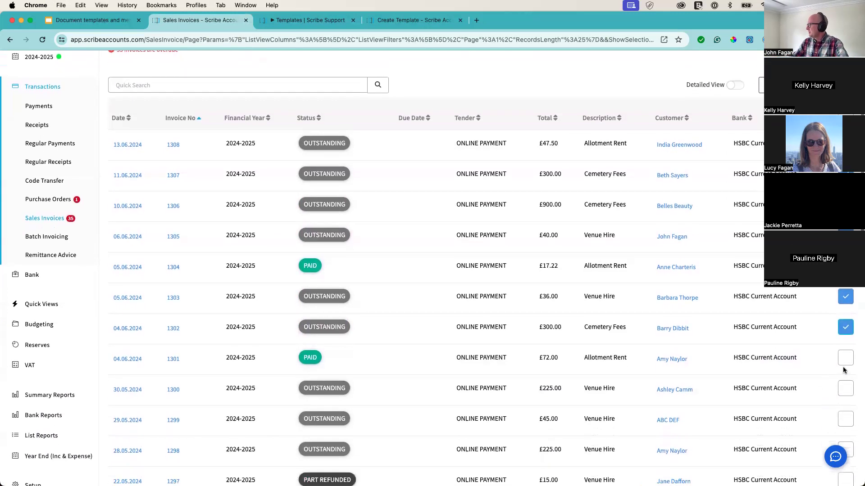
{"action": "left_click", "coordinate": [845, 342]}
{"action": "left_click", "coordinate": [846, 373]}
{"action": "scroll", "coordinate": [845, 373], "scroll_direction": "up", "scroll_amount": 3}
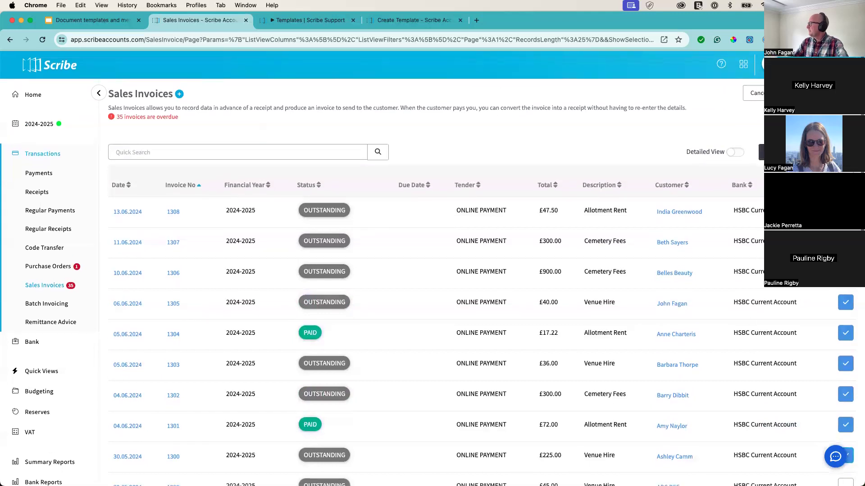
- Start the document download for the selected invoices and export their letters as a single PDF
{"action": "left_click", "coordinate": [816, 92]}
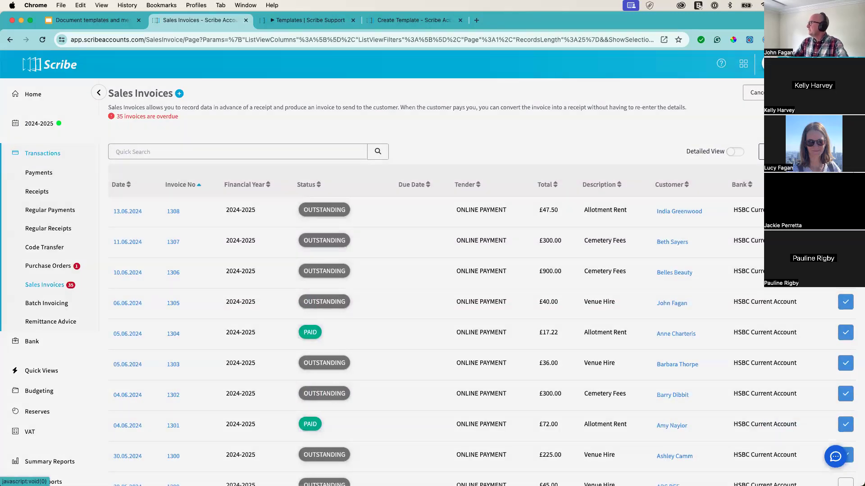
{"action": "scroll", "coordinate": [411, 308], "scroll_direction": "down", "scroll_amount": 3}
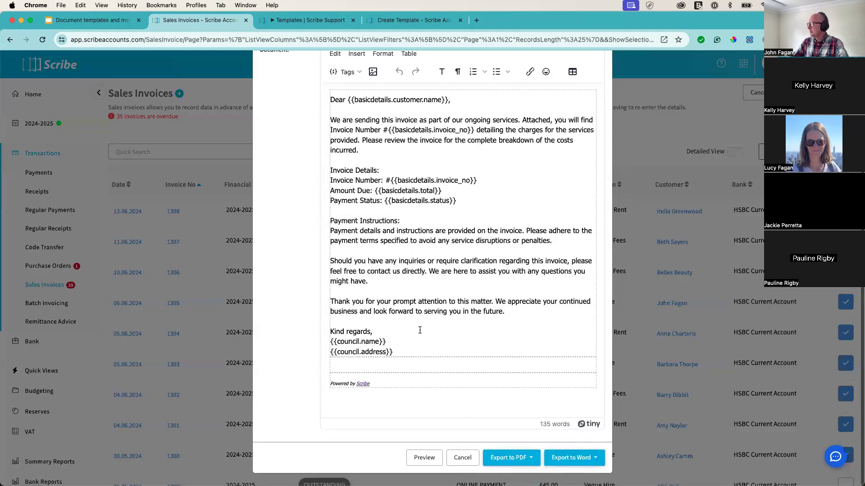
{"action": "left_click", "coordinate": [523, 458]}
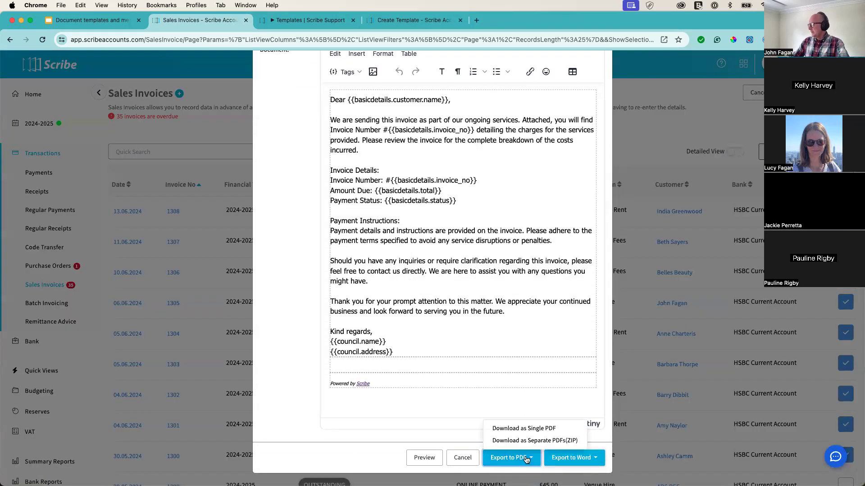
{"action": "left_click", "coordinate": [530, 428]}
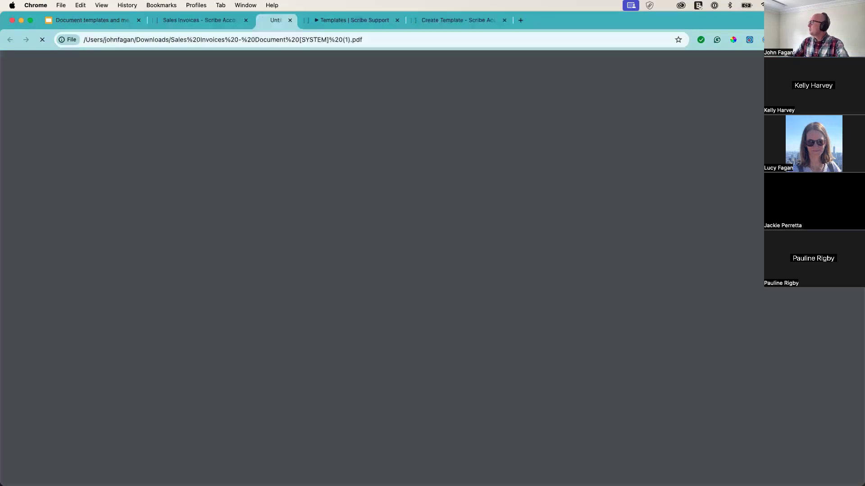
- Look through the pages of the combined PDF to compare each invoice's letter, and close the file
{"action": "scroll", "coordinate": [463, 268], "scroll_direction": "down", "scroll_amount": 15}
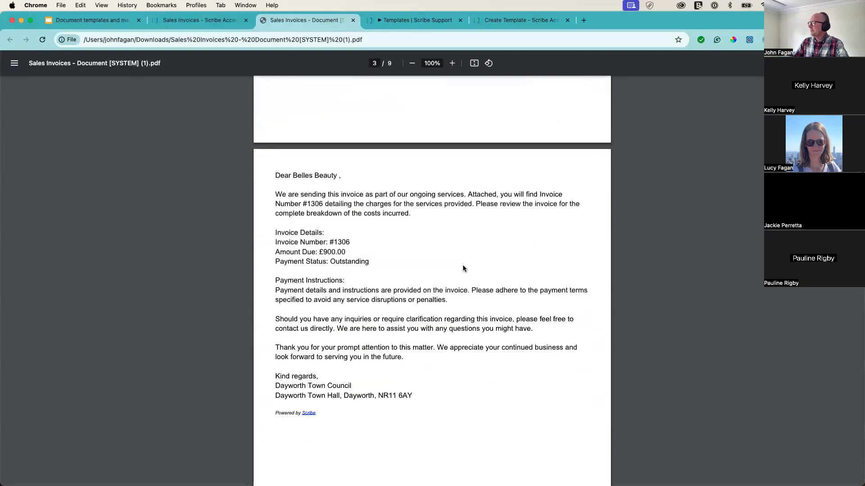
{"action": "scroll", "coordinate": [463, 269], "scroll_direction": "down", "scroll_amount": 1}
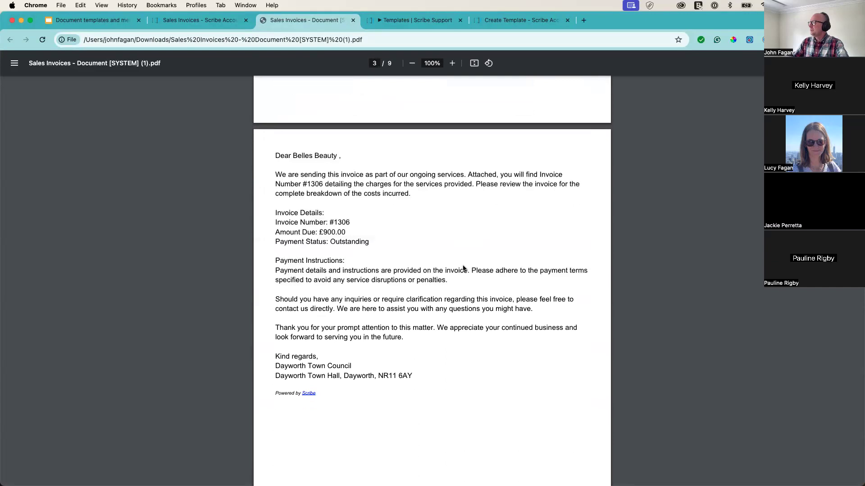
{"action": "scroll", "coordinate": [463, 269], "scroll_direction": "down", "scroll_amount": 15}
{"action": "scroll", "coordinate": [463, 268], "scroll_direction": "down", "scroll_amount": 20}
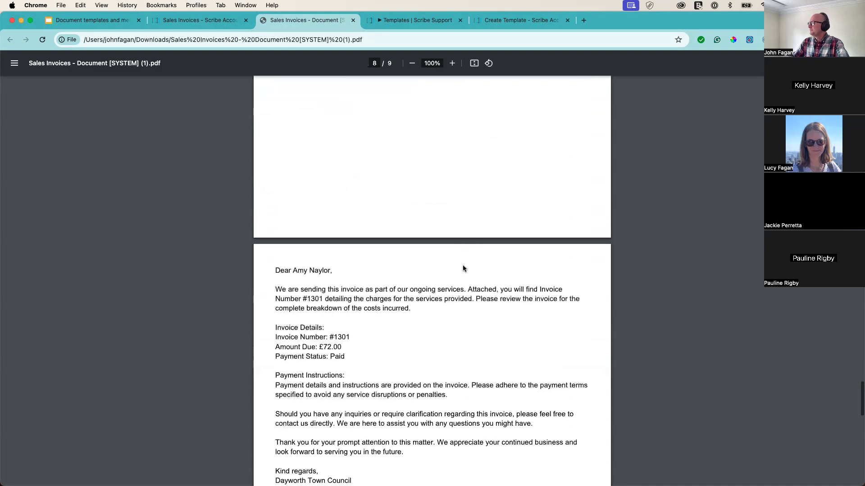
{"action": "key", "text": "super+w"}
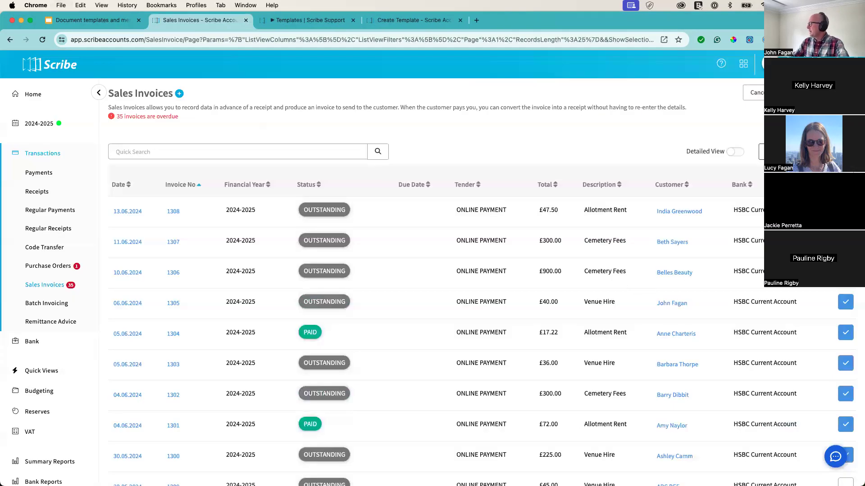
- Deselect all sales invoices and show the Invoice fields available for filtering records
{"action": "left_click", "coordinate": [845, 180]}
{"action": "left_click", "coordinate": [845, 180]}
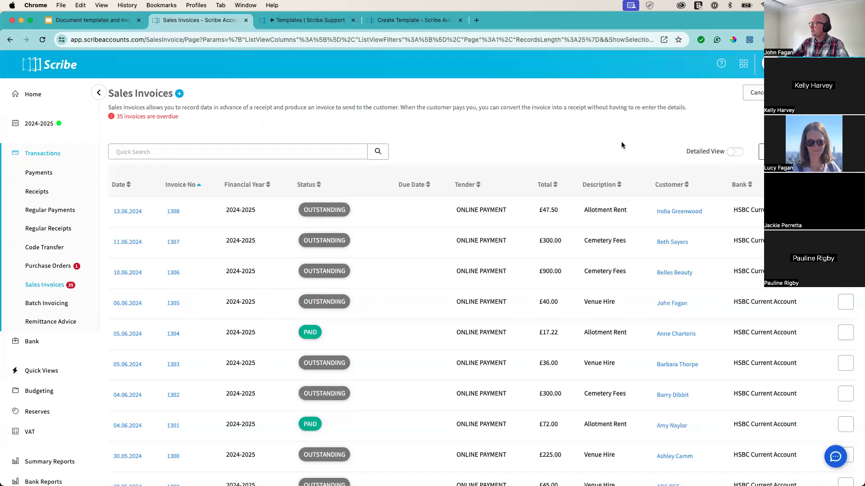
{"action": "scroll", "coordinate": [611, 146], "scroll_direction": "down", "scroll_amount": 1}
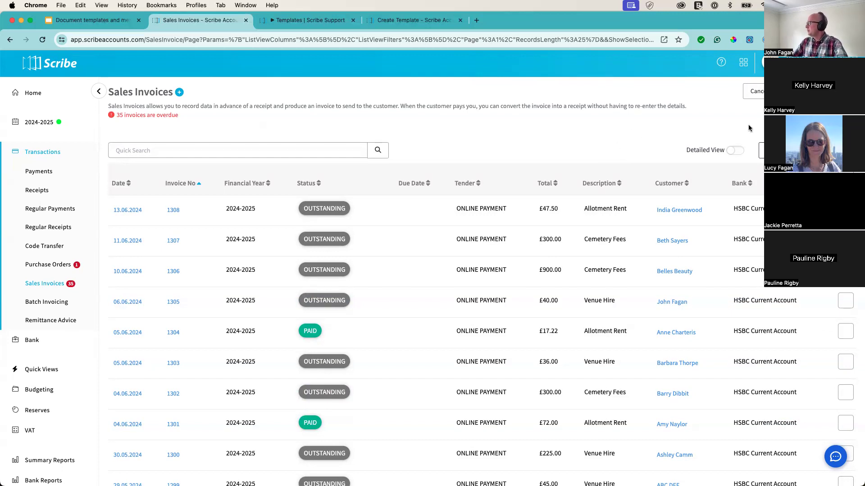
{"action": "left_click", "coordinate": [766, 150]}
{"action": "left_click", "coordinate": [722, 132]}
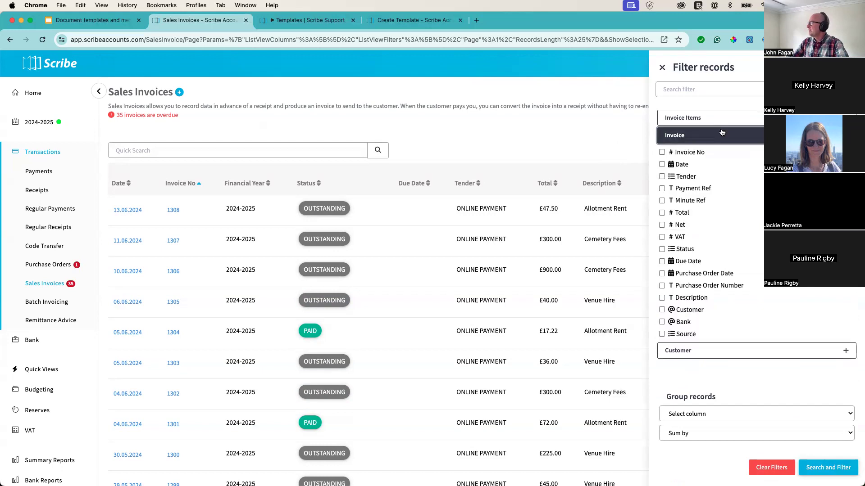
{"action": "left_click", "coordinate": [717, 135]}
{"action": "left_click", "coordinate": [707, 123]}
{"action": "left_click", "coordinate": [708, 124]}
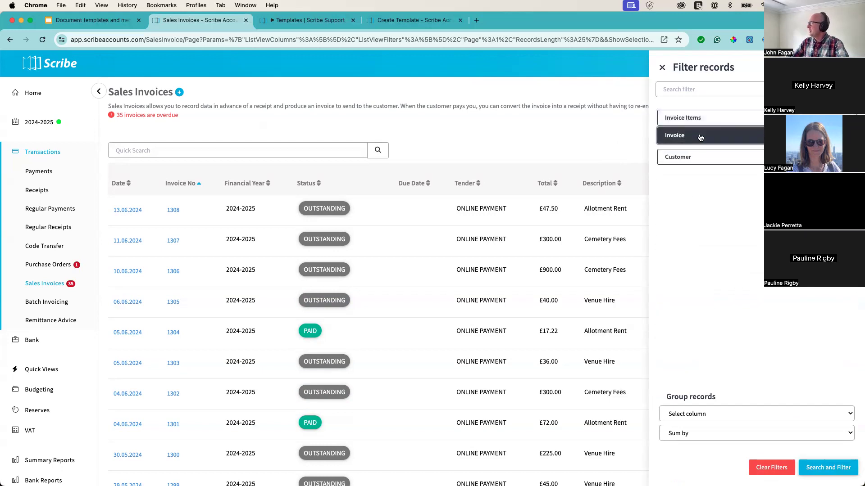
{"action": "left_click", "coordinate": [700, 136]}
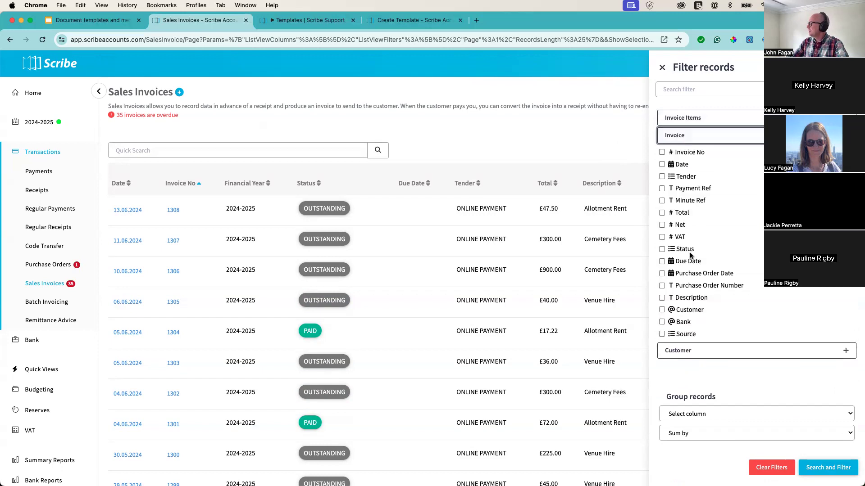
- Filter the sales invoices to those with a Description including "allotment"
{"action": "left_click", "coordinate": [685, 299]}
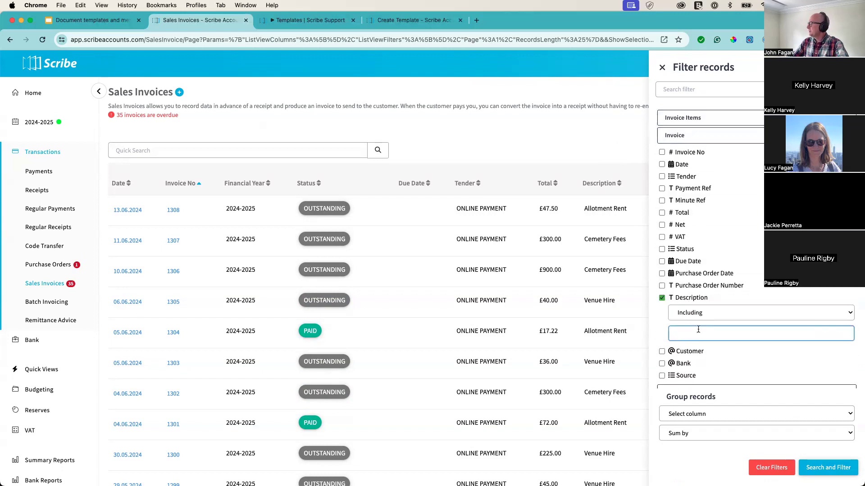
{"action": "type", "text": "re"}
{"action": "type", "text": "a;;pt,e"}
{"action": "key", "text": "super+a"}
{"action": "type", "text": "all"}
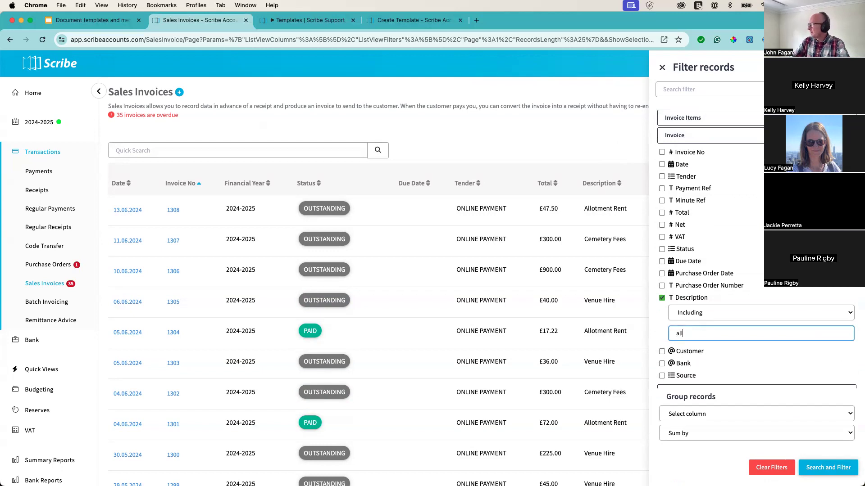
{"action": "type", "text": "otment"}
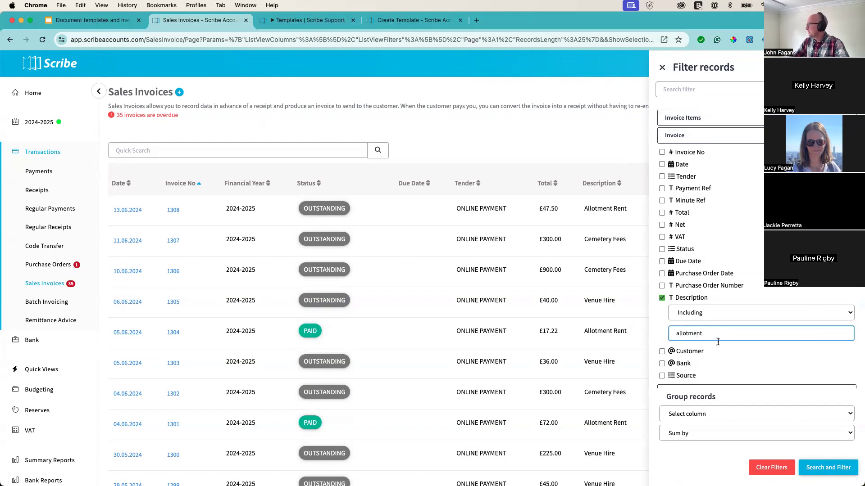
{"action": "left_click", "coordinate": [828, 468]}
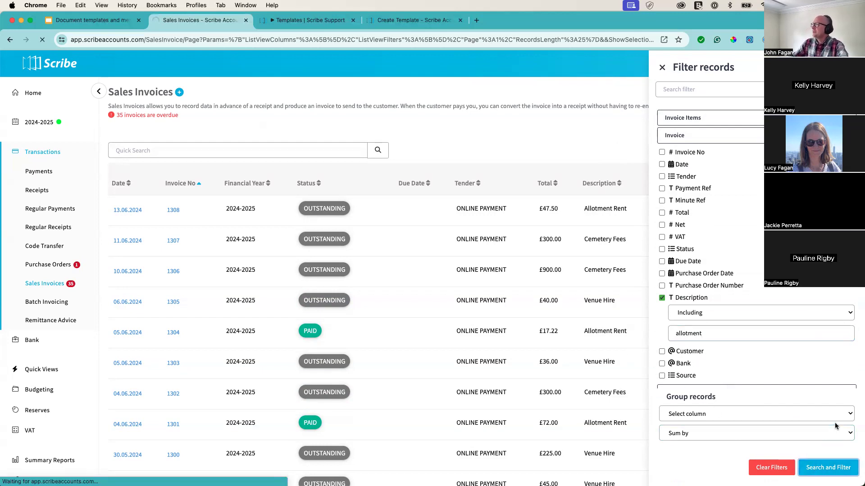
- Show 100 records per page in the filtered allotment invoice list
{"action": "scroll", "coordinate": [585, 293], "scroll_direction": "down", "scroll_amount": 5}
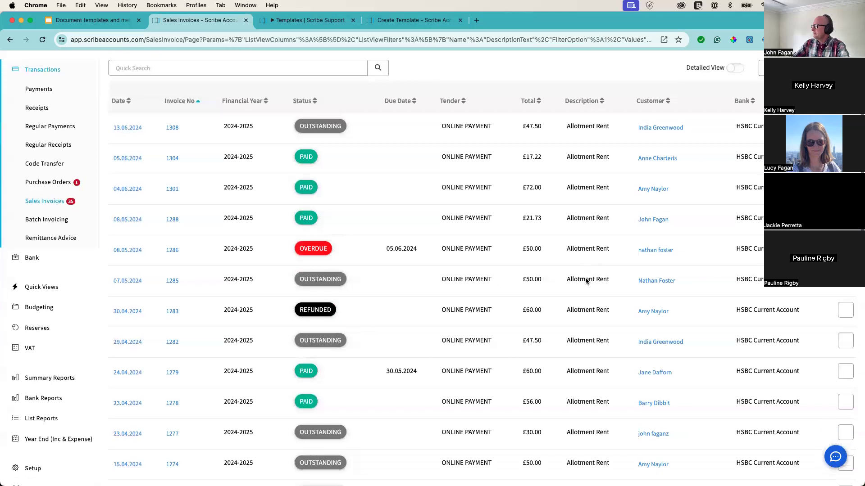
{"action": "scroll", "coordinate": [585, 281], "scroll_direction": "down", "scroll_amount": 8}
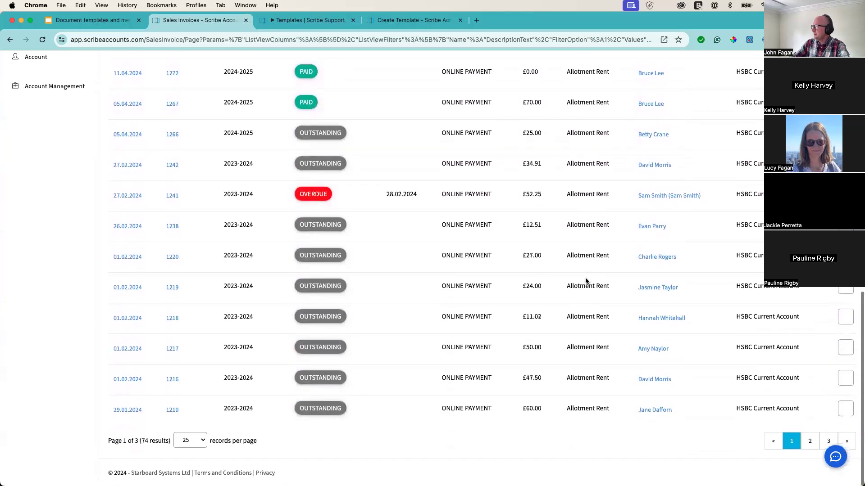
{"action": "left_click", "coordinate": [183, 445]}
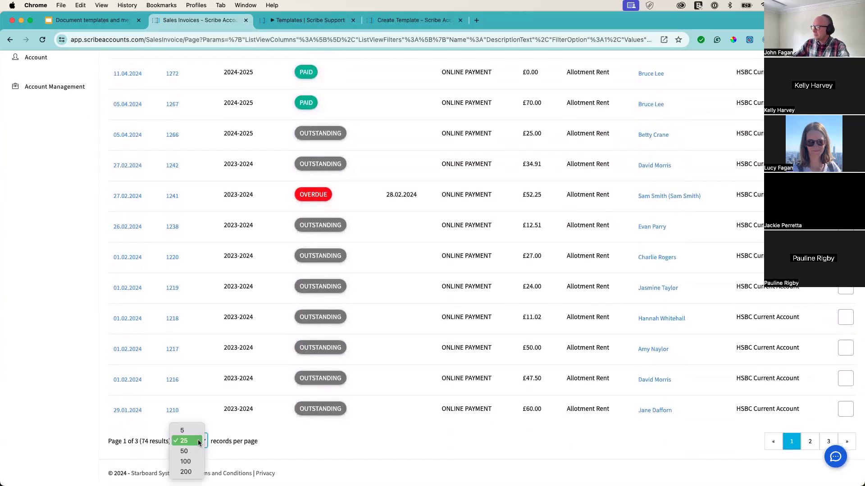
{"action": "left_click", "coordinate": [193, 463]}
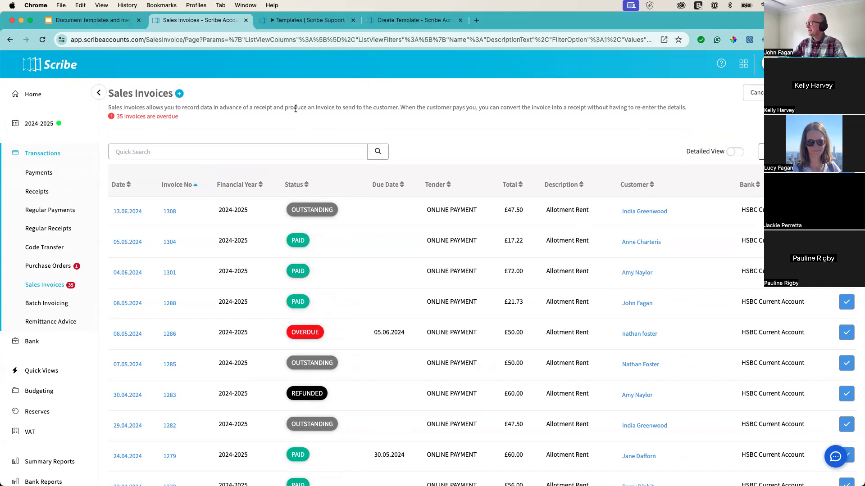
- Check the Today agenda slide, and switch to Scribe Allotments with its CRM section expanded
{"action": "left_click", "coordinate": [113, 20]}
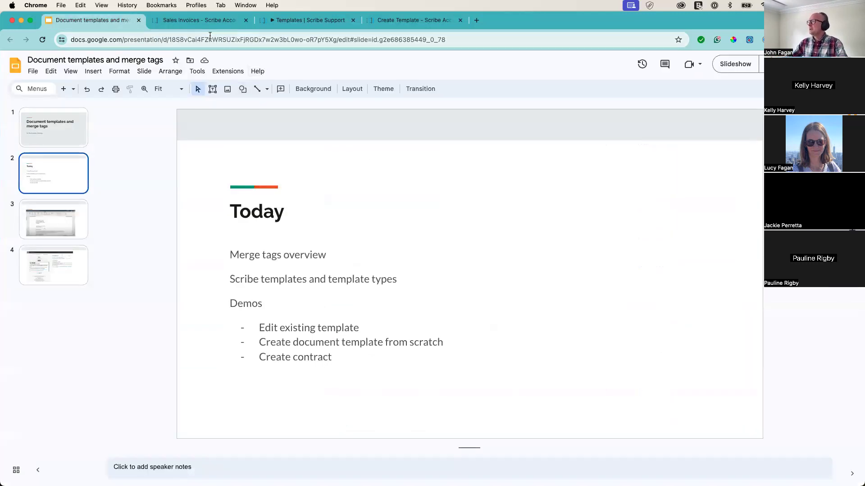
{"action": "left_click", "coordinate": [203, 23]}
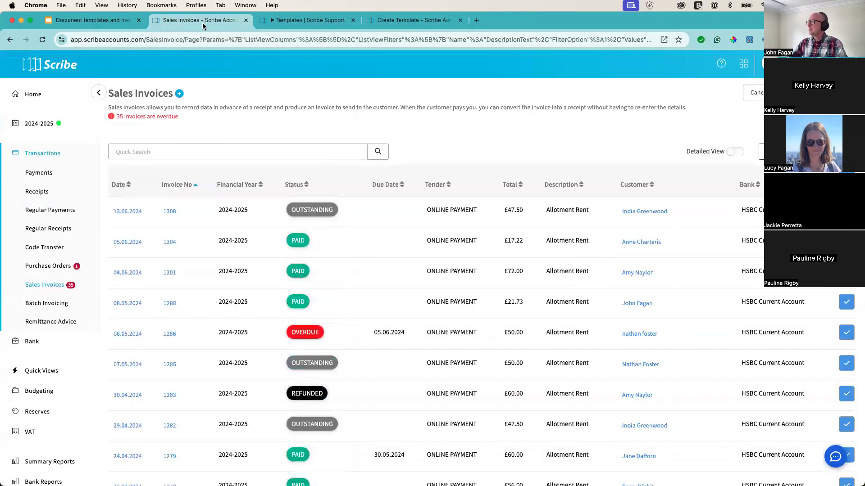
{"action": "left_click", "coordinate": [743, 69]}
{"action": "left_click", "coordinate": [729, 106]}
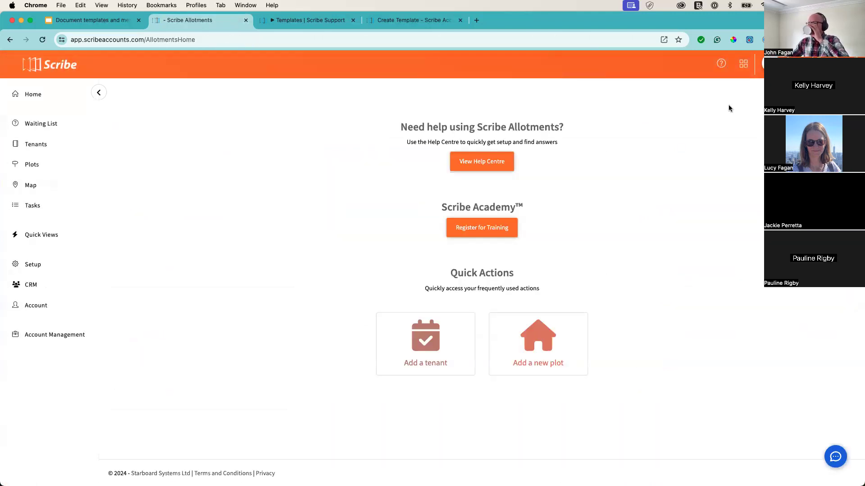
{"action": "left_click", "coordinate": [35, 286]}
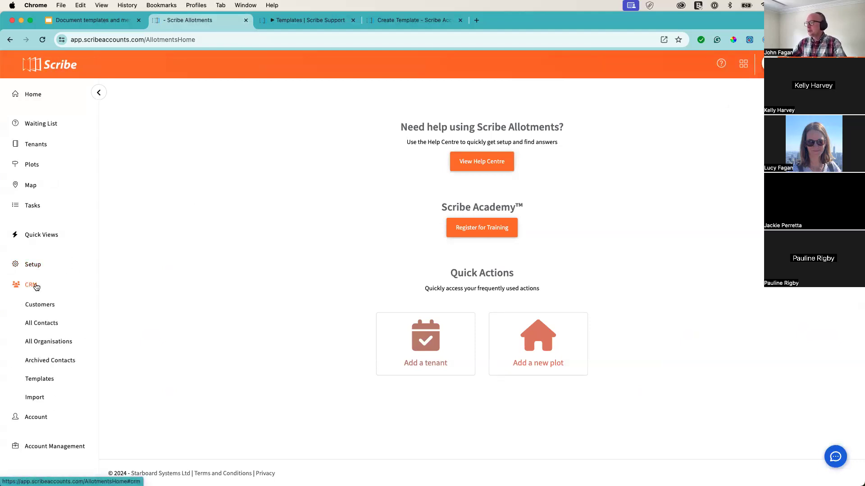
- Search the web for "tenancy agreement allotments" in a new tab and open the Social Farms & Gardens allotment tenancy agreement PDF
{"action": "left_click", "coordinate": [477, 20]}
{"action": "type", "text": "tenan"}
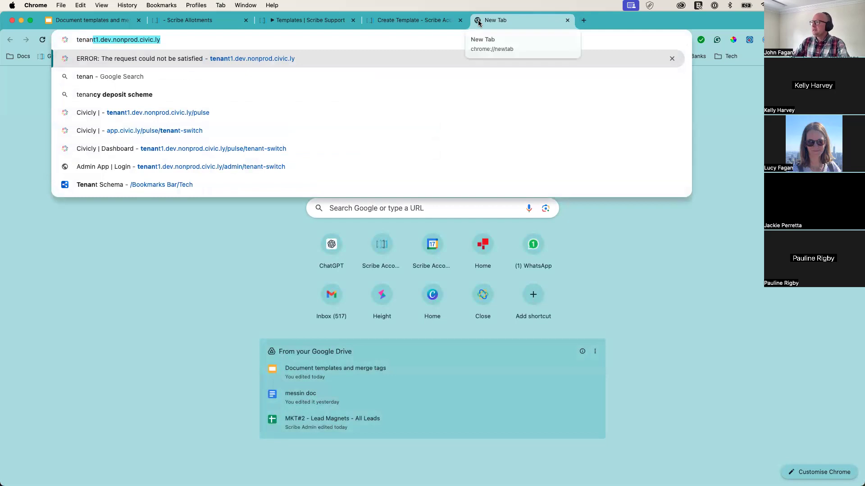
{"action": "type", "text": "cy"}
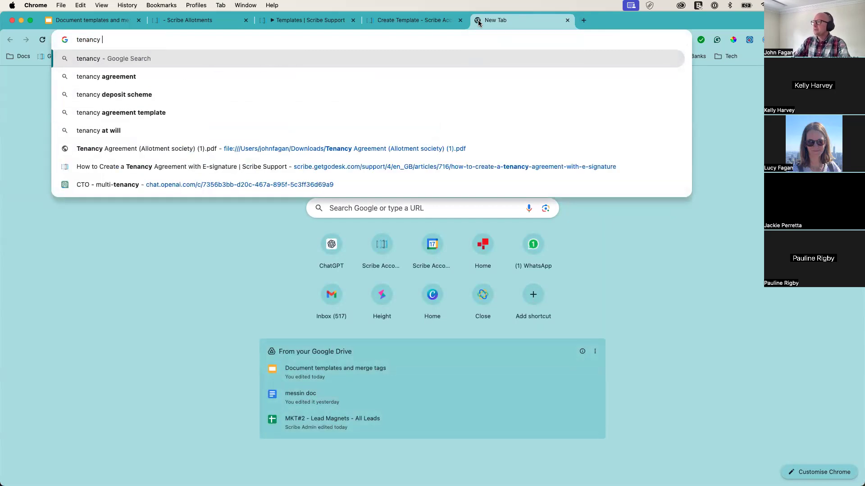
{"action": "key", "text": "Down"}
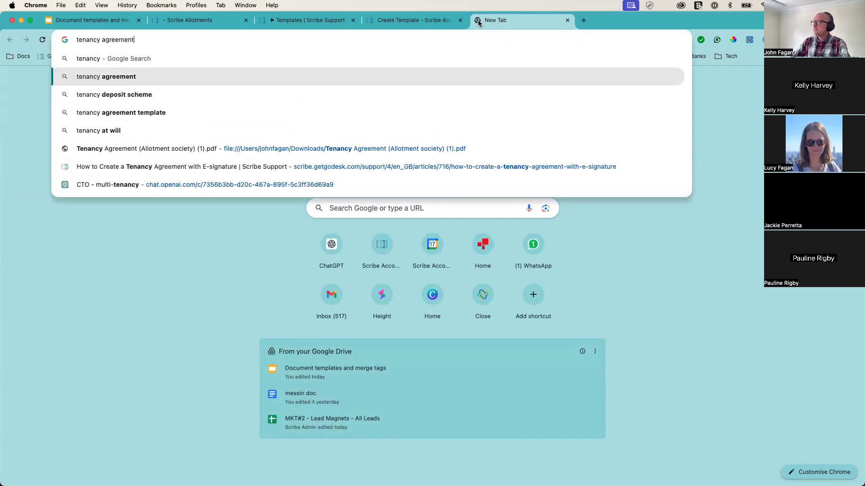
{"action": "type", "text": "allotments"}
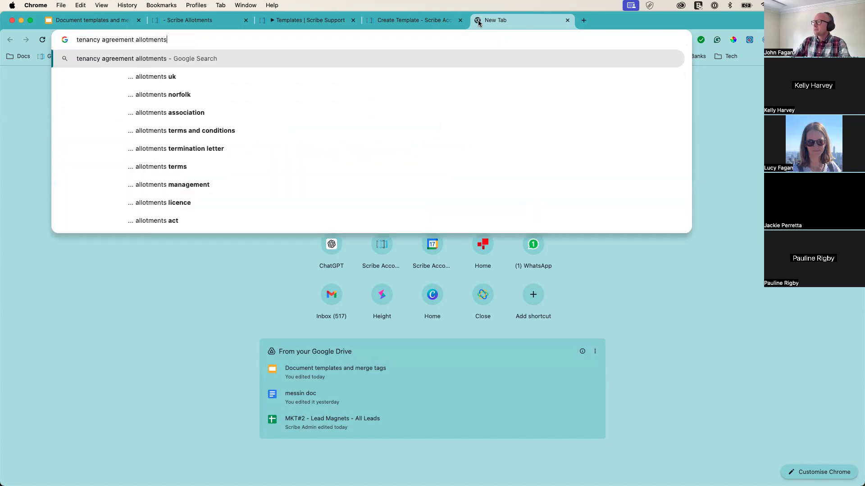
{"action": "key", "text": "Return"}
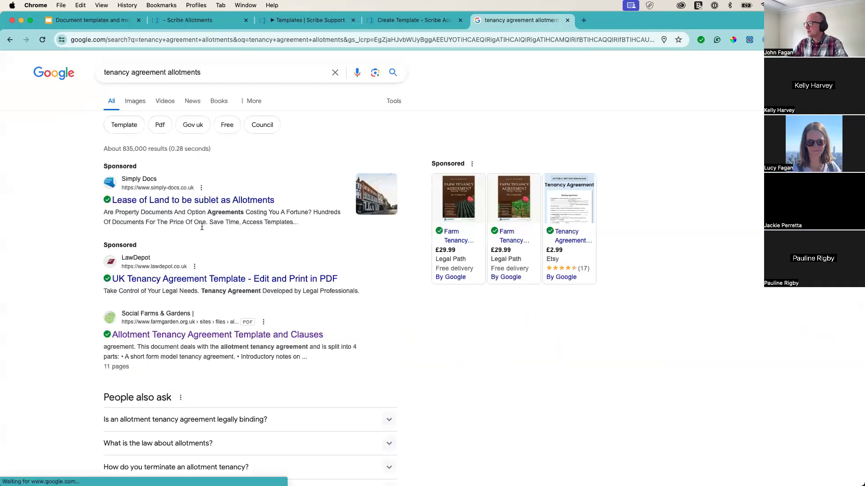
{"action": "left_click", "coordinate": [176, 337]}
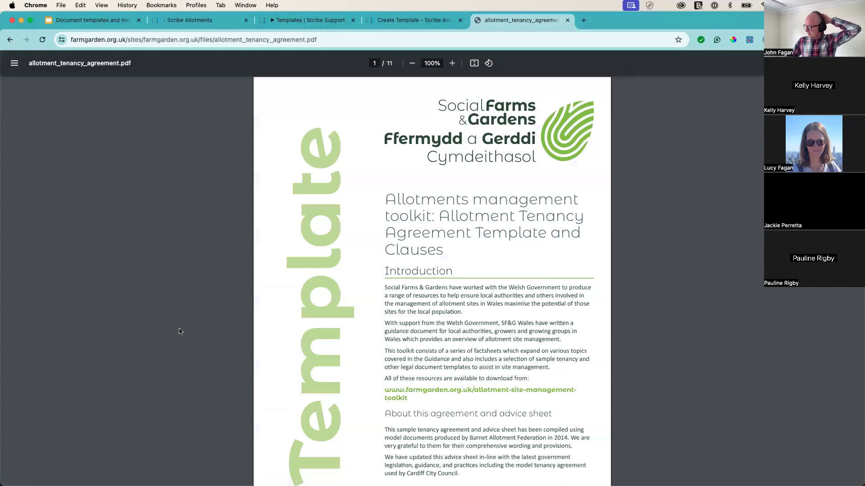
- Try to select the short form model tenancy agreement text on page 2 of the PDF
{"action": "scroll", "coordinate": [411, 295], "scroll_direction": "down", "scroll_amount": 10}
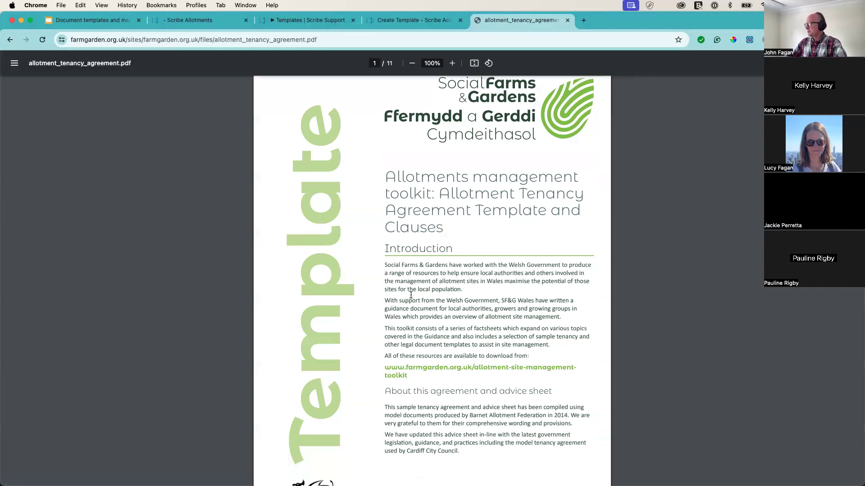
{"action": "scroll", "coordinate": [411, 295], "scroll_direction": "down", "scroll_amount": 1}
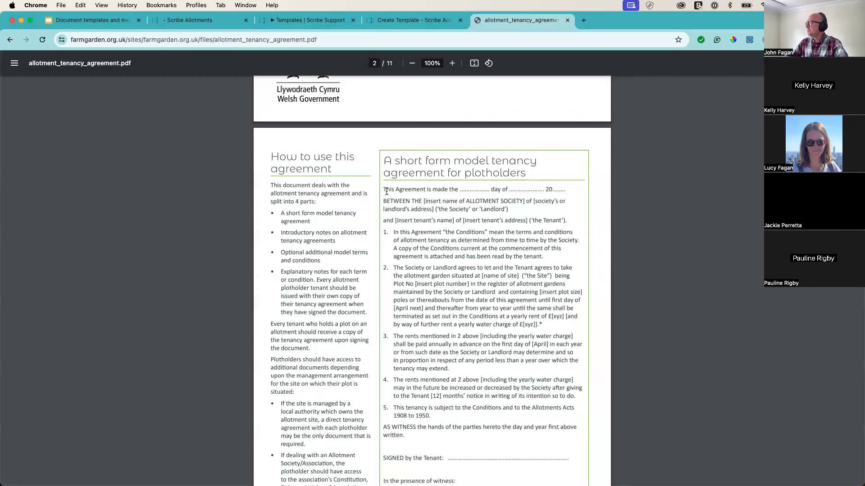
{"action": "left_click_drag", "start_coordinate": [384, 189], "coordinate": [425, 276]}
{"action": "scroll", "coordinate": [426, 280], "scroll_direction": "down", "scroll_amount": 4}
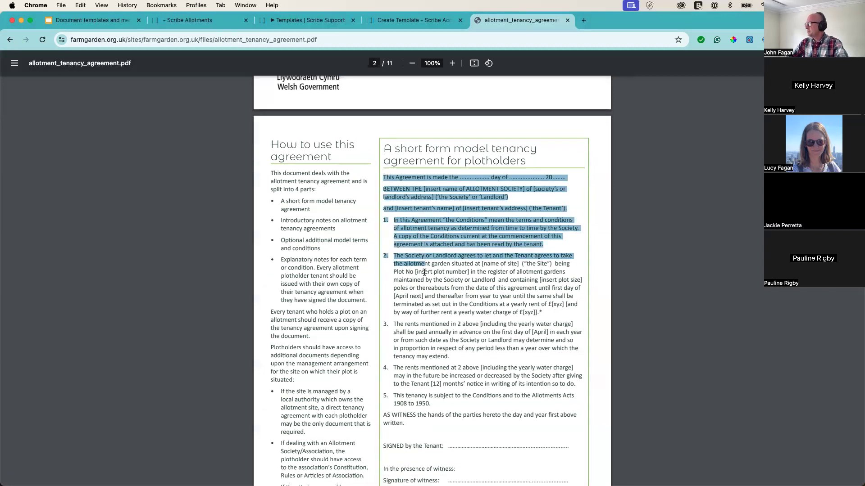
{"action": "scroll", "coordinate": [426, 280], "scroll_direction": "down", "scroll_amount": 3}
{"action": "left_click", "coordinate": [510, 420]}
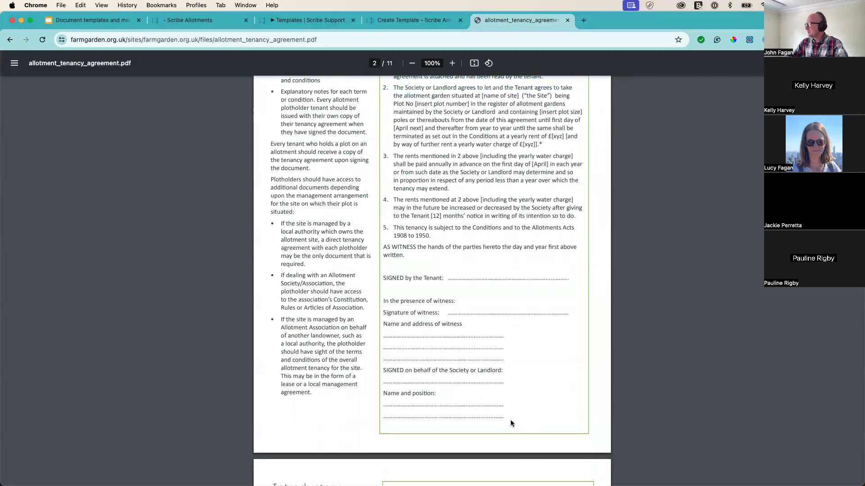
- Reduce the PDF to 80% and copy the short form model tenancy agreement from "This Agreement is made" to the last signature line
{"action": "scroll", "coordinate": [423, 192], "scroll_direction": "up", "scroll_amount": 9}
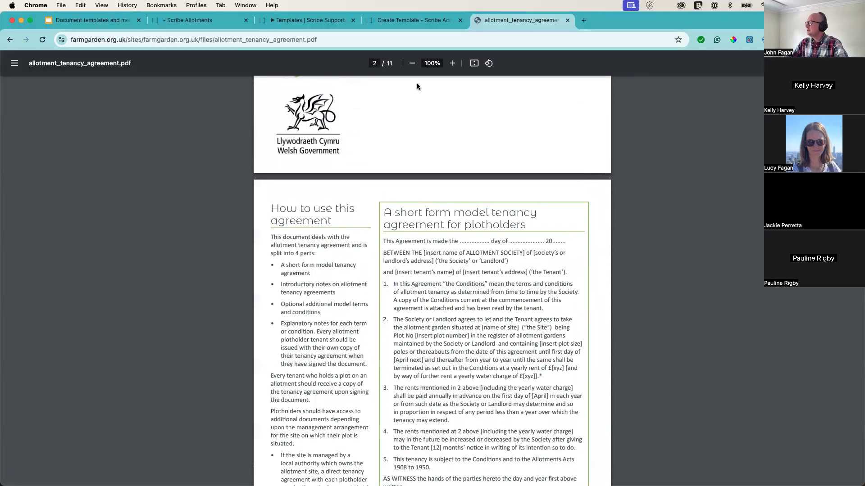
{"action": "left_click", "coordinate": [411, 64]}
{"action": "left_click", "coordinate": [411, 63]}
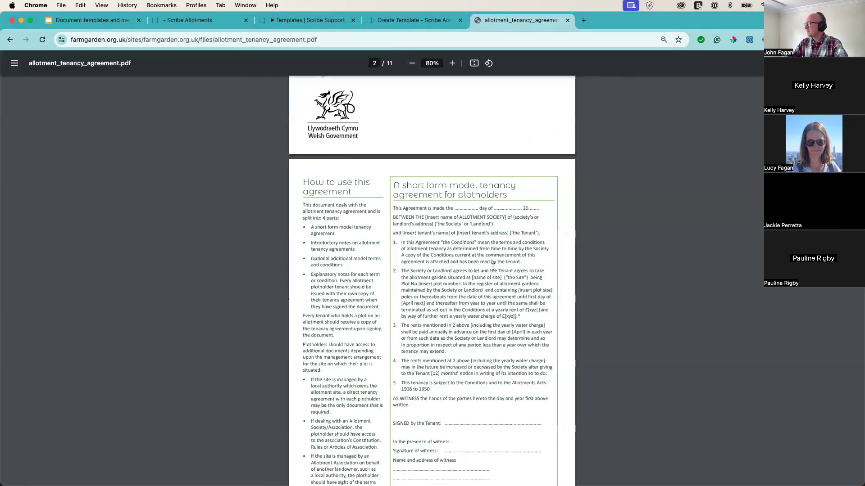
{"action": "scroll", "coordinate": [492, 267], "scroll_direction": "down", "scroll_amount": 3}
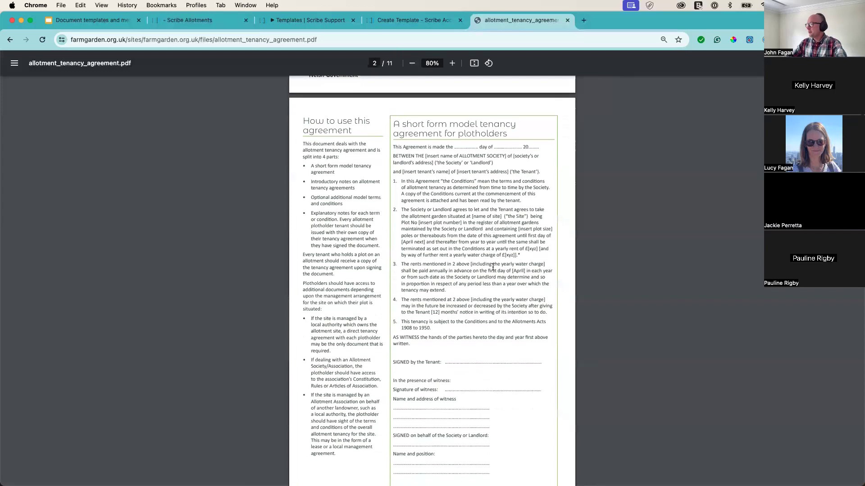
{"action": "mouse_move", "coordinate": [392, 141]}
{"action": "left_mouse_down"}
{"action": "mouse_move", "coordinate": [518, 252]}
{"action": "mouse_move", "coordinate": [510, 439]}
{"action": "mouse_move", "coordinate": [488, 469]}
{"action": "mouse_move", "coordinate": [503, 471]}
{"action": "left_mouse_up"}
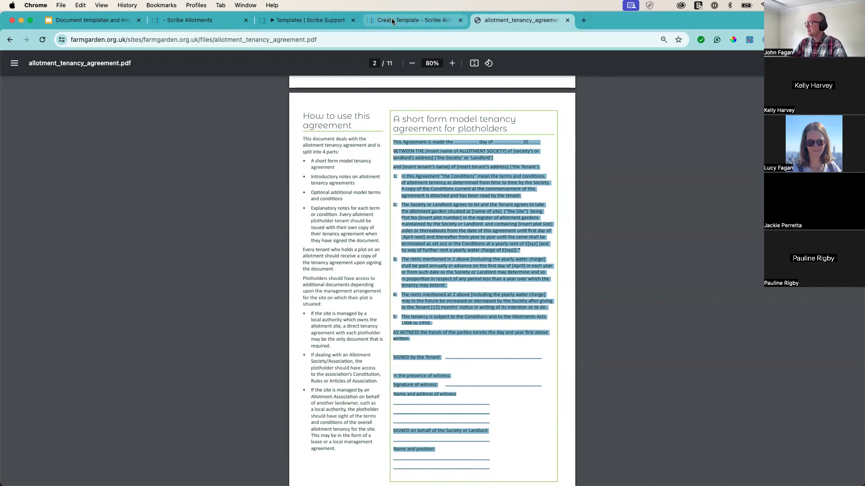
- Switch to Scribe Allotments and start a new CRM template with Document as its medium
{"action": "left_click", "coordinate": [423, 21]}
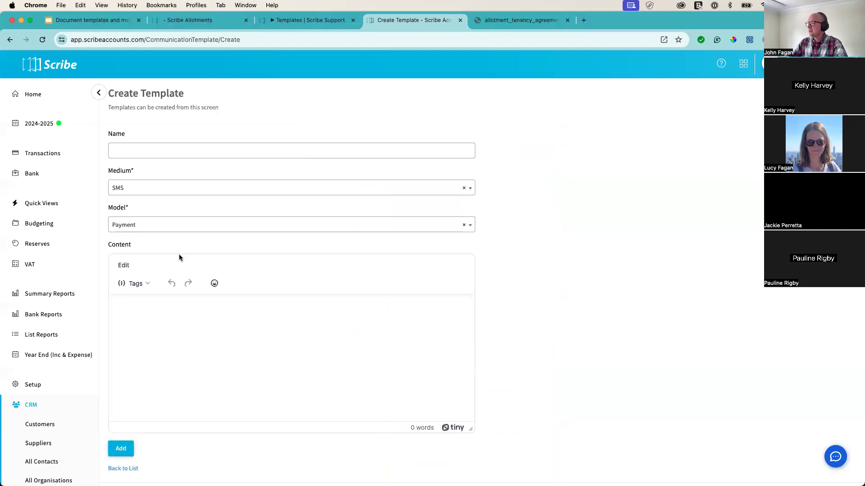
{"action": "left_click", "coordinate": [315, 20]}
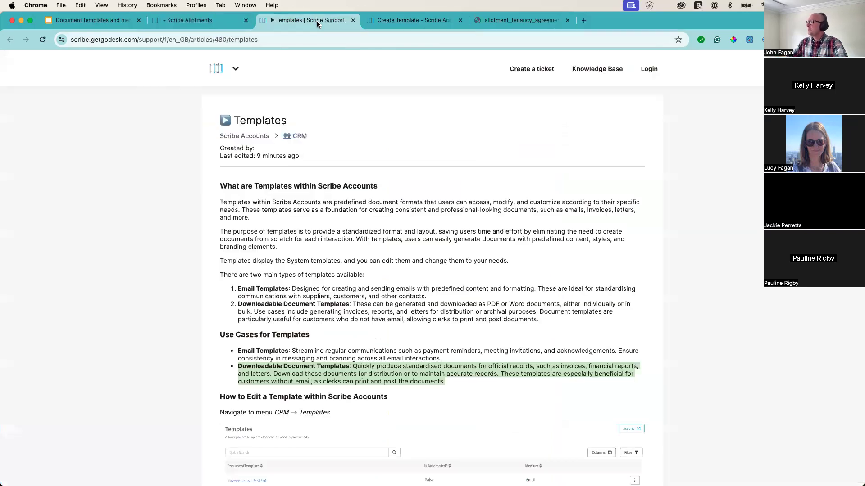
{"action": "left_click", "coordinate": [203, 25]}
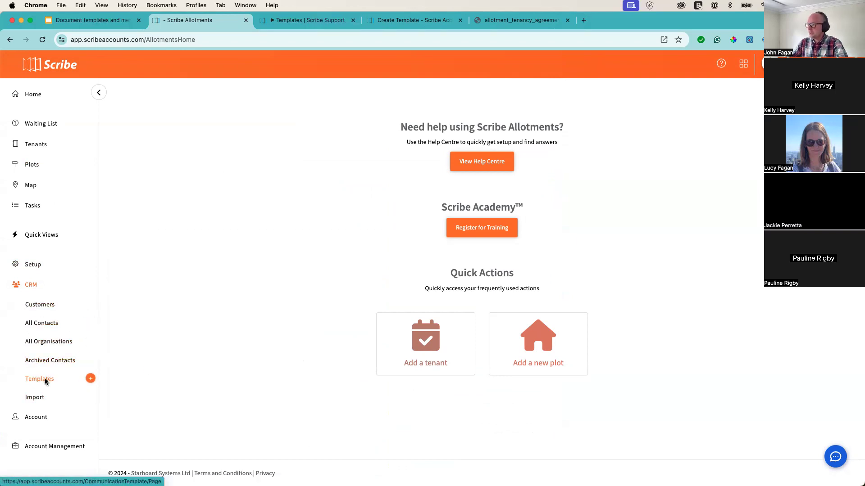
{"action": "left_click", "coordinate": [89, 379]}
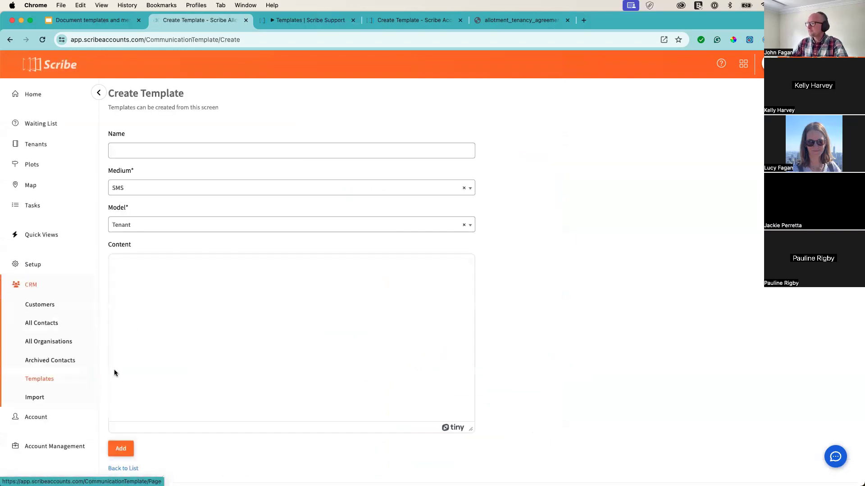
{"action": "left_click", "coordinate": [134, 188]}
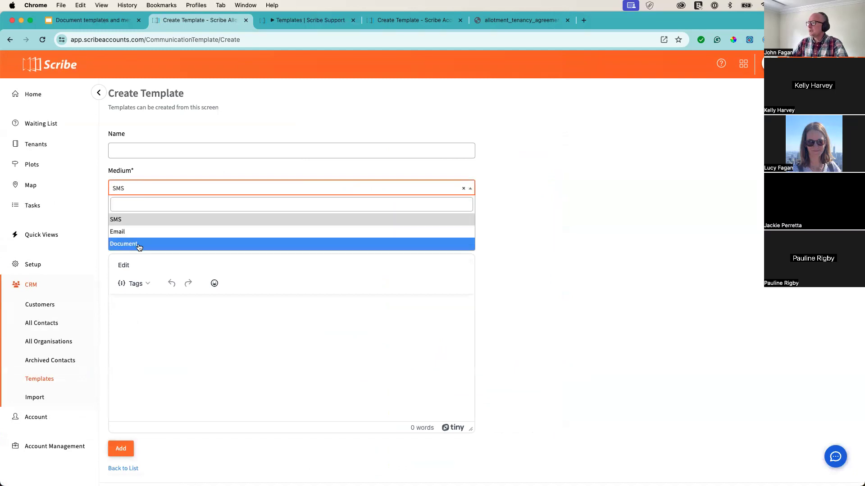
{"action": "left_click", "coordinate": [138, 244]}
- Name the template "Tenancy agreement (social farms template)"
{"action": "left_click", "coordinate": [145, 150]}
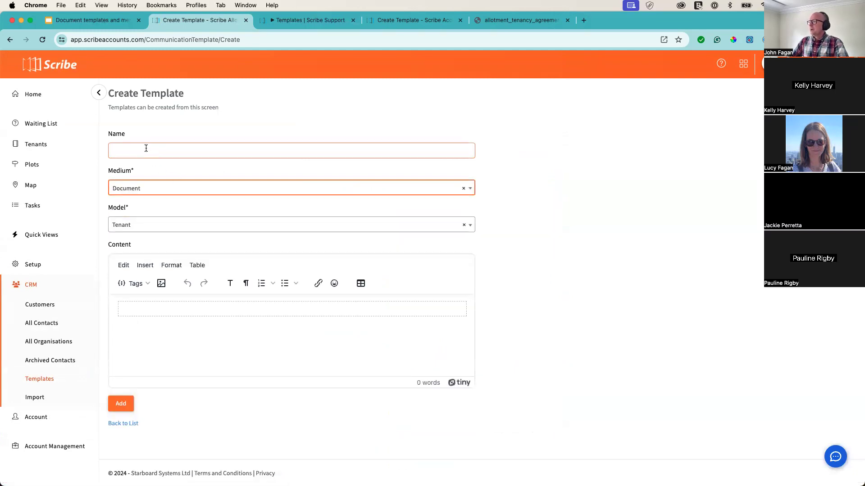
{"action": "type", "text": "Tenan"}
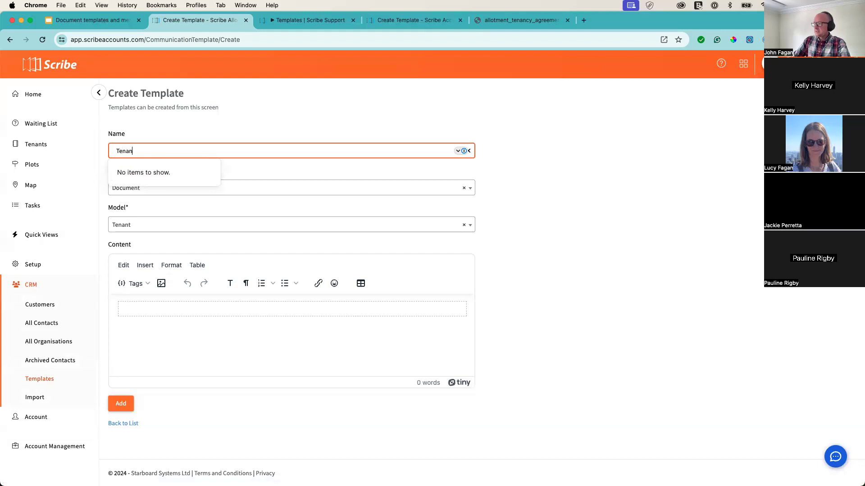
{"action": "type", "text": "cy agrement"}
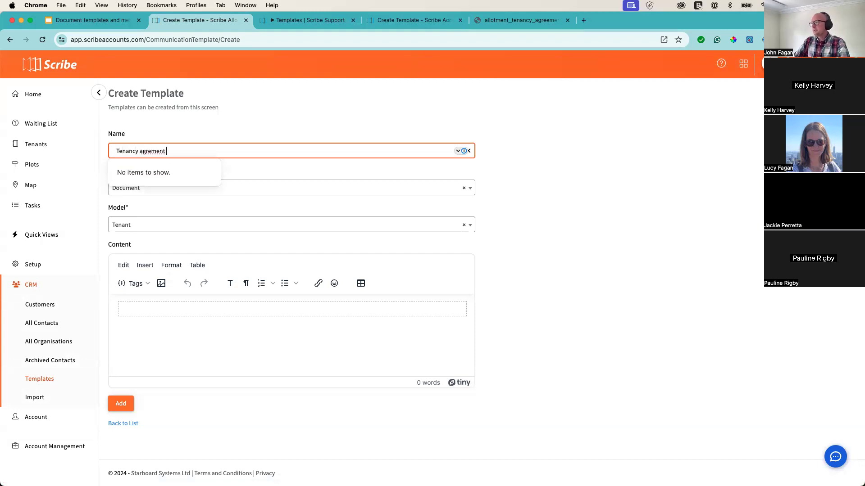
{"action": "key", "text": "BackSpace"}
{"action": "key", "text": "BackSpace"}
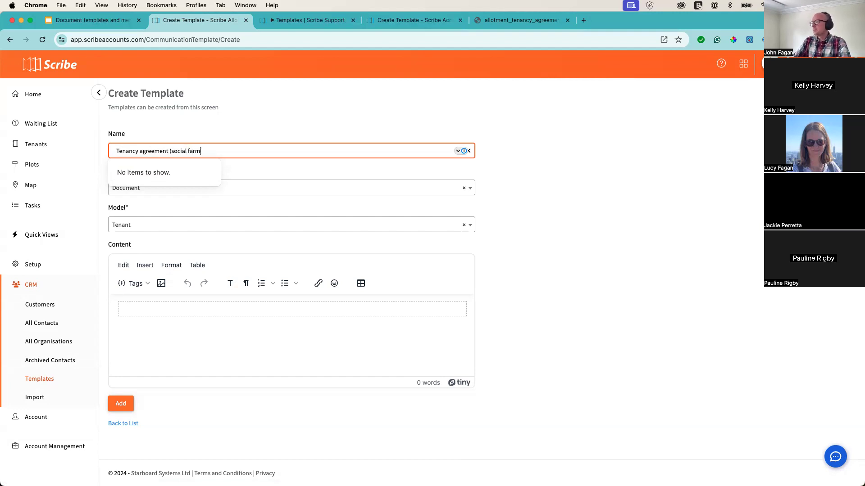
{"action": "type", "text": "template)"}
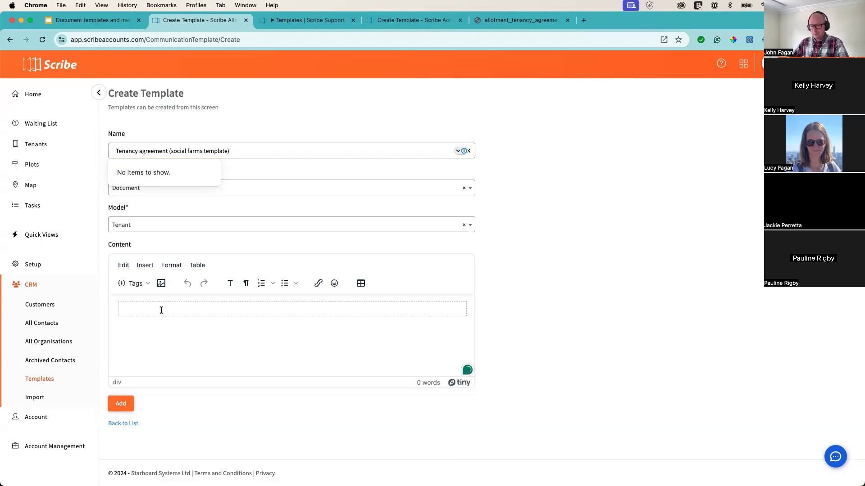
- Paste the copied tenancy agreement text into the template's content
{"action": "key", "text": "super+v"}
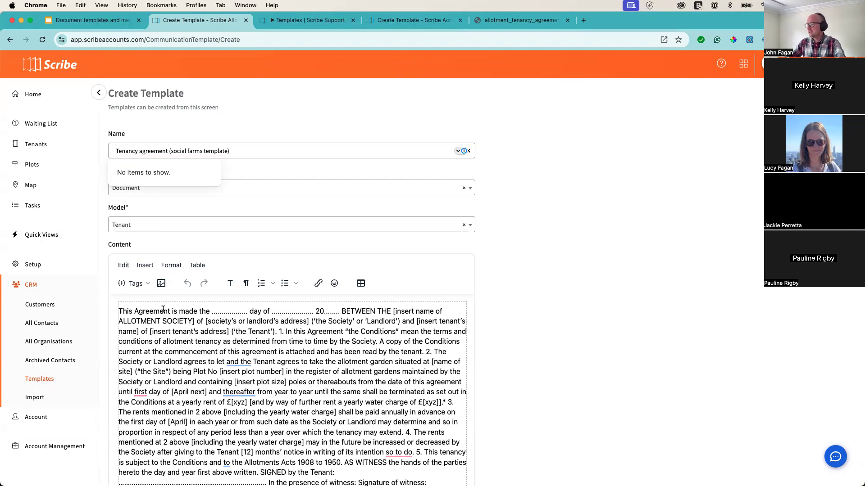
{"action": "scroll", "coordinate": [195, 360], "scroll_direction": "down", "scroll_amount": 1}
{"action": "scroll", "coordinate": [194, 360], "scroll_direction": "up", "scroll_amount": 1}
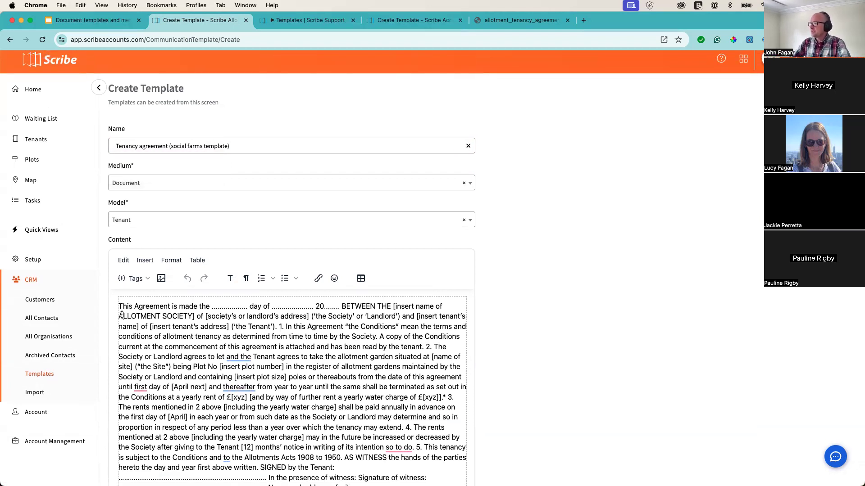
- Separate the "BETWEEN THE" clause from the agreement date line with a blank line, keeping the society placeholder unbroken
{"action": "key", "text": "Return"}
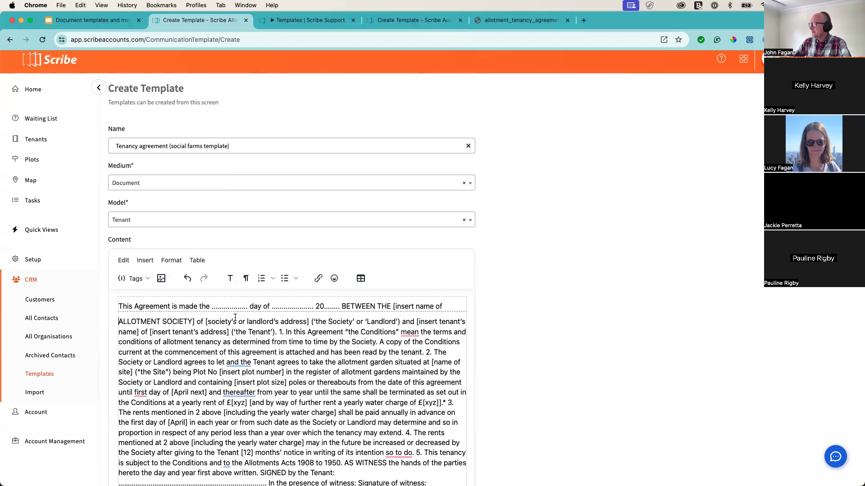
{"action": "left_click", "coordinate": [342, 307]}
{"action": "key", "text": "Return"}
{"action": "key", "text": "Return"}
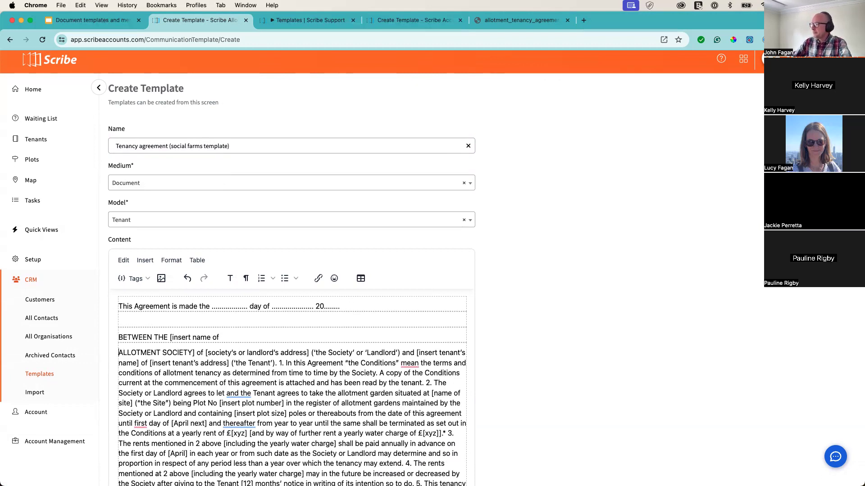
{"action": "key", "text": "BackSpace"}
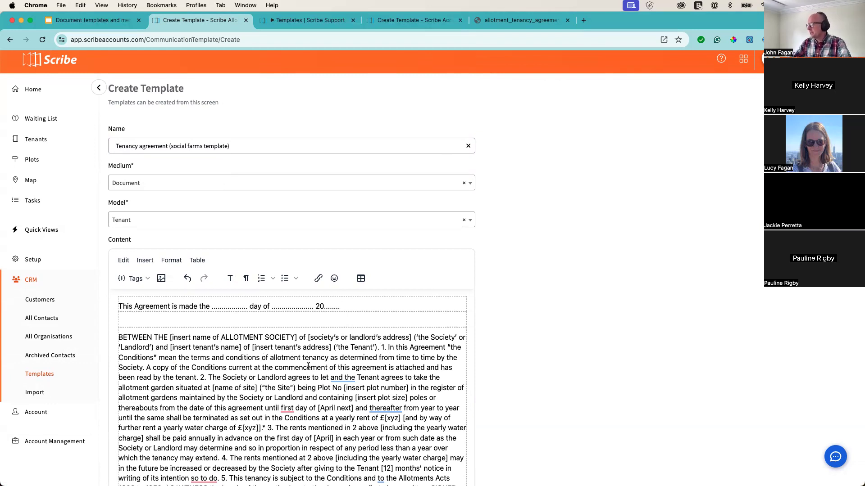
- Move "In this Agreement 'the Conditions'" below a blank line as the first item of a numbered list
{"action": "left_click", "coordinate": [381, 344]}
{"action": "key", "text": "Return"}
{"action": "key", "text": "Return"}
{"action": "key", "text": "BackSpace"}
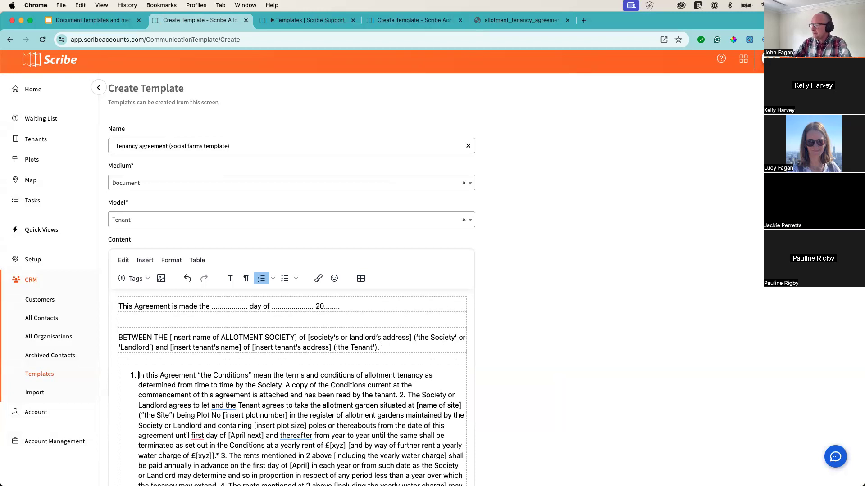
- Split "The Society or Landlord agrees to let" into numbered item 2 and remove its duplicate typed number
{"action": "scroll", "coordinate": [356, 424], "scroll_direction": "down", "scroll_amount": 5}
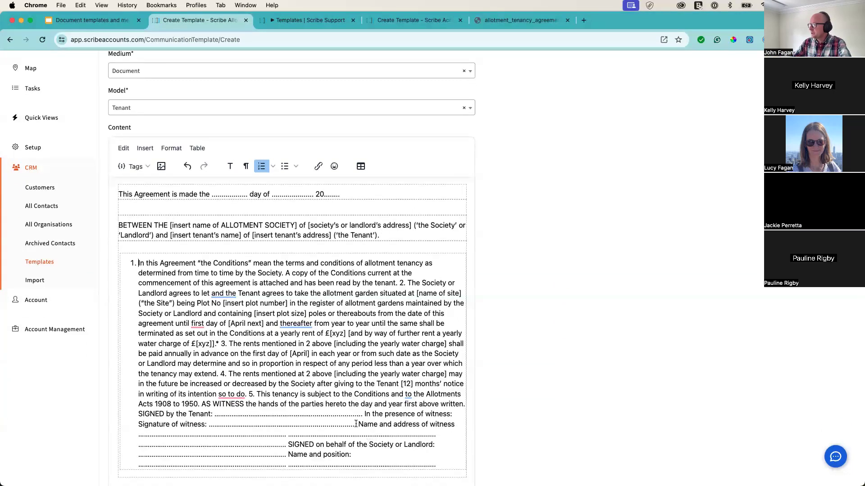
{"action": "left_click", "coordinate": [400, 284]}
{"action": "key", "text": "Return"}
{"action": "key", "text": "BackSpace"}
{"action": "key", "text": "BackSpace"}
{"action": "key", "text": "BackSpace"}
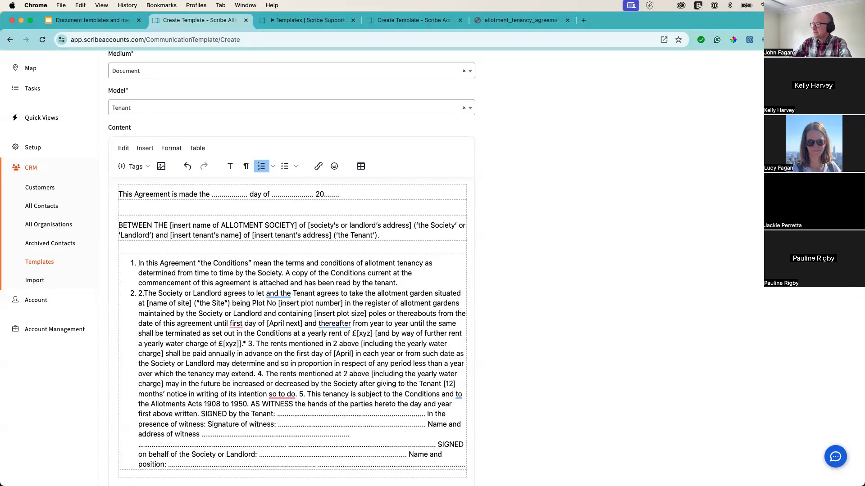
- Split "The rents mentioned in 2 above" clause about annual payment into numbered item 3 without its duplicate typed number
{"action": "scroll", "coordinate": [249, 350], "scroll_direction": "up", "scroll_amount": 1}
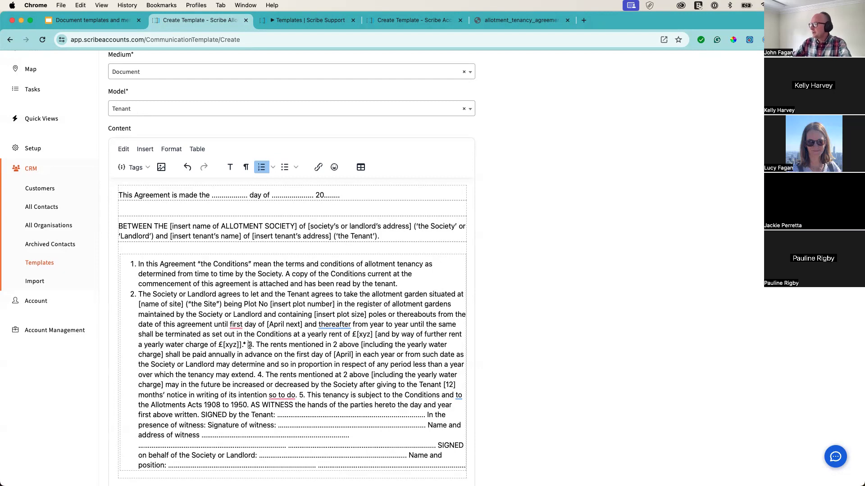
{"action": "left_click", "coordinate": [250, 345]}
{"action": "key", "text": "Return"}
{"action": "key", "text": "BackSpace"}
{"action": "key", "text": "BackSpace"}
{"action": "key", "text": "BackSpace"}
- Split "This tenancy is subject to the Conditions" into its own numbered item and remove its typed number 5
{"action": "scroll", "coordinate": [252, 341], "scroll_direction": "down", "scroll_amount": 2}
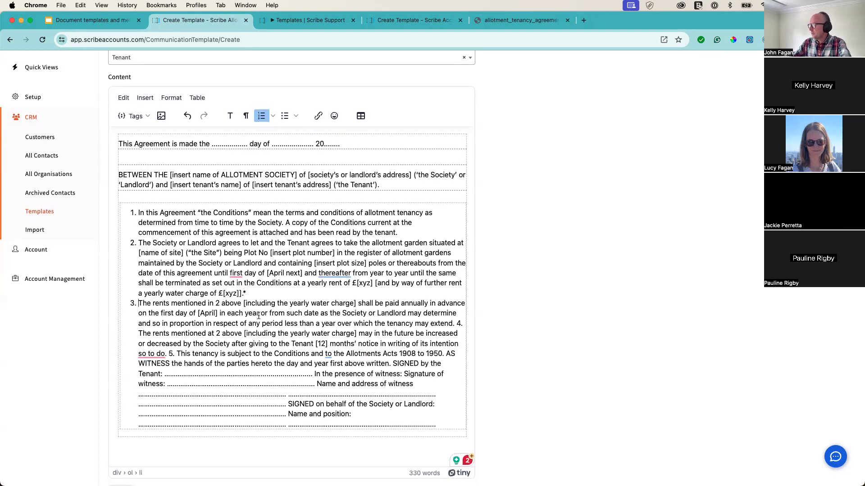
{"action": "left_click", "coordinate": [171, 354]}
{"action": "key", "text": "Return"}
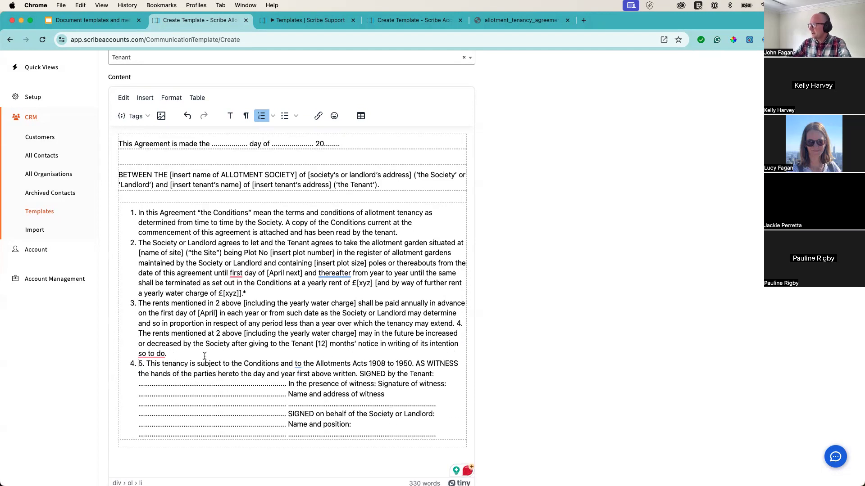
{"action": "key", "text": "Right"}
{"action": "key", "text": "Right"}
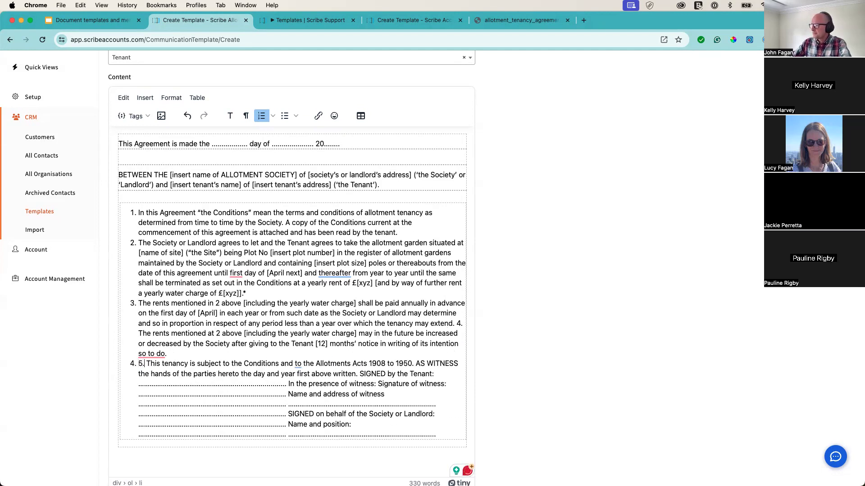
{"action": "key", "text": "BackSpace"}
{"action": "key", "text": "BackSpace"}
{"action": "key", "text": "BackSpace"}
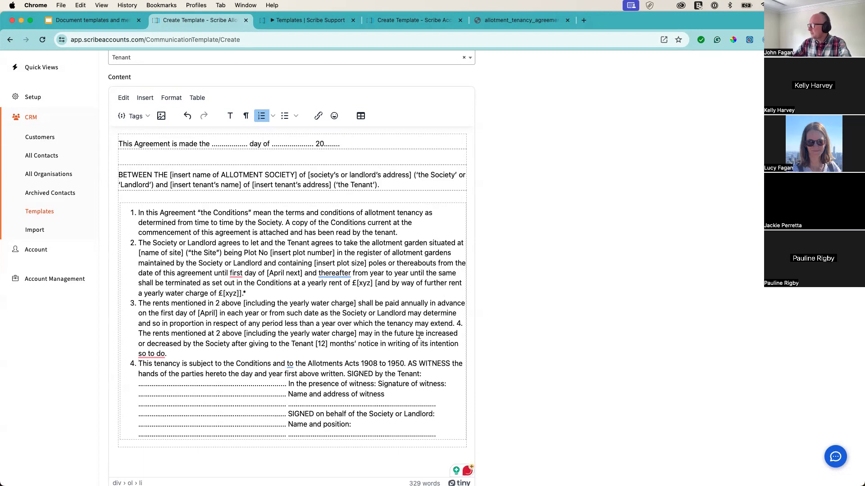
- Split "The rents mentioned at 2 above" clause about rent changes into numbered item 4 without its duplicate typed number
{"action": "left_click", "coordinate": [456, 322]}
{"action": "key", "text": "Return"}
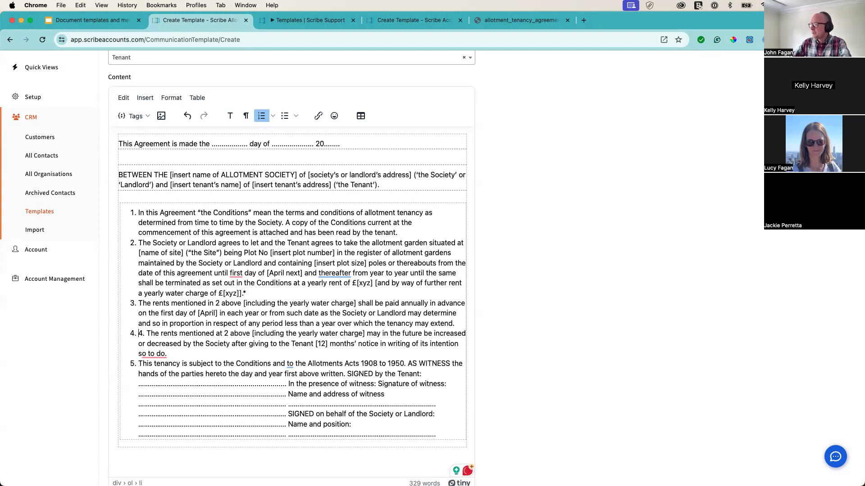
{"action": "key", "text": "Delete"}
{"action": "key", "text": "Delete"}
{"action": "key", "text": "Delete"}
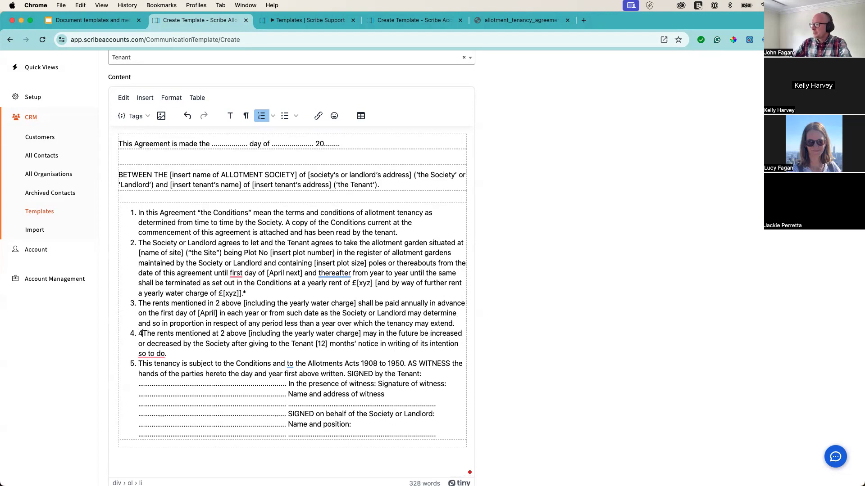
- Move the text from "SIGNED by the Tenant" onwards out of the numbered list into an unnumbered paragraph below it
{"action": "scroll", "coordinate": [383, 308], "scroll_direction": "down", "scroll_amount": 4}
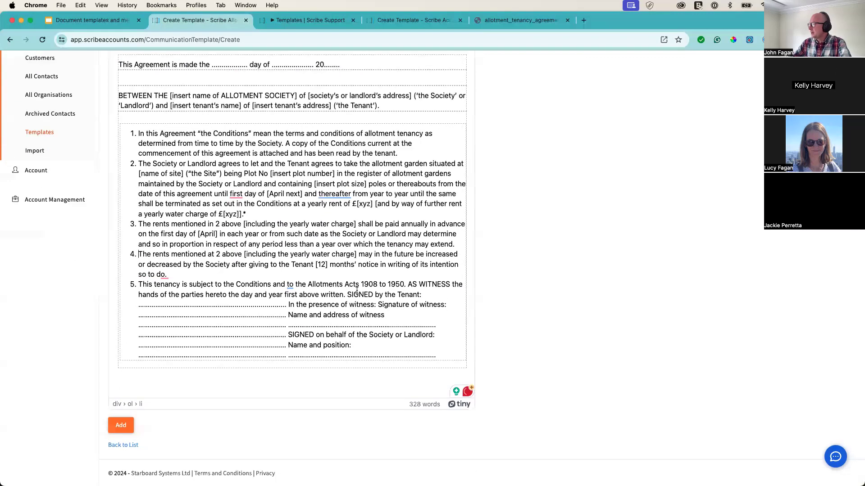
{"action": "left_click", "coordinate": [347, 295]}
{"action": "key", "text": "Return"}
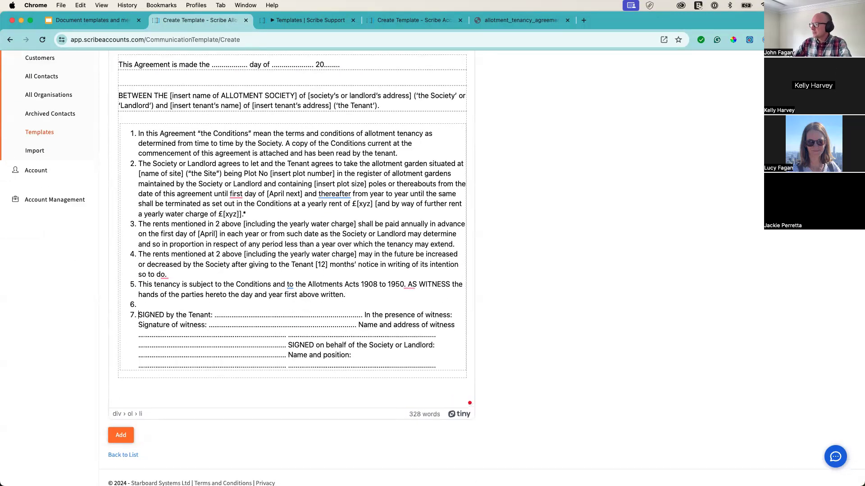
{"action": "scroll", "coordinate": [269, 169], "scroll_direction": "up", "scroll_amount": 5}
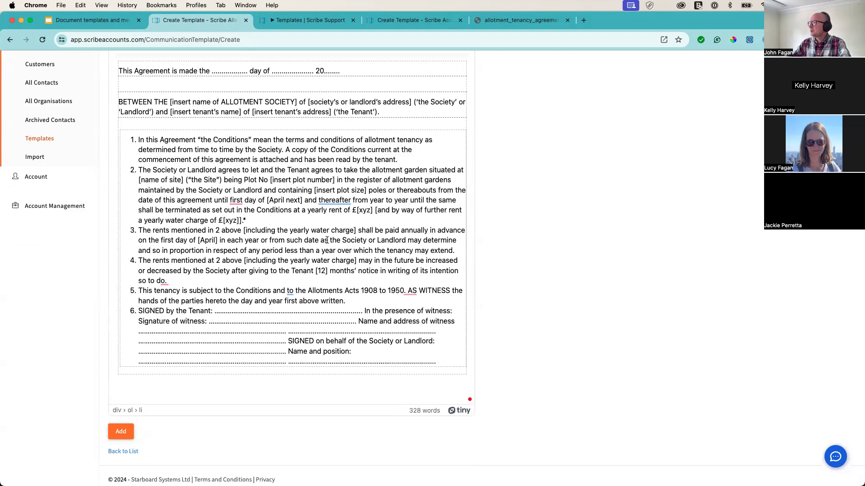
{"action": "left_click", "coordinate": [262, 149]}
{"action": "scroll", "coordinate": [344, 355], "scroll_direction": "down", "scroll_amount": 3}
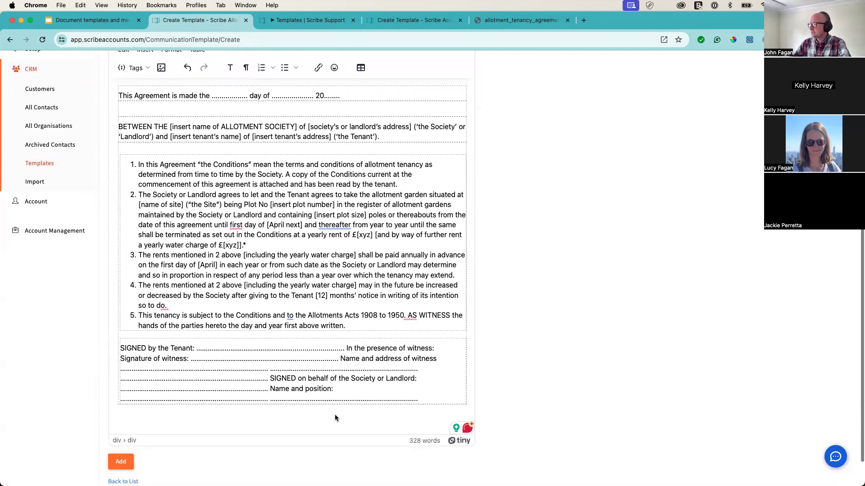
- Put "In the presence of witness", "Signature of witness" and "Name and address of witness" on separate lines below the tenant's signature
{"action": "left_click", "coordinate": [346, 345]}
{"action": "key", "text": "Return"}
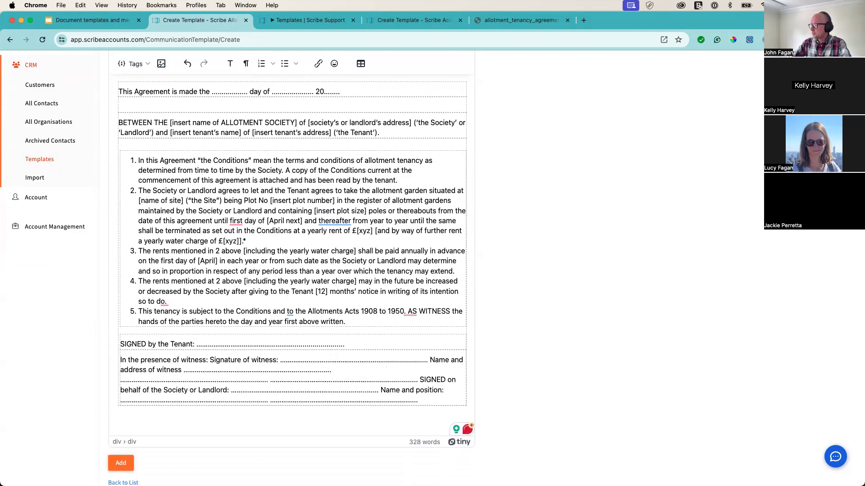
{"action": "left_click", "coordinate": [209, 360]}
{"action": "key", "text": "Return"}
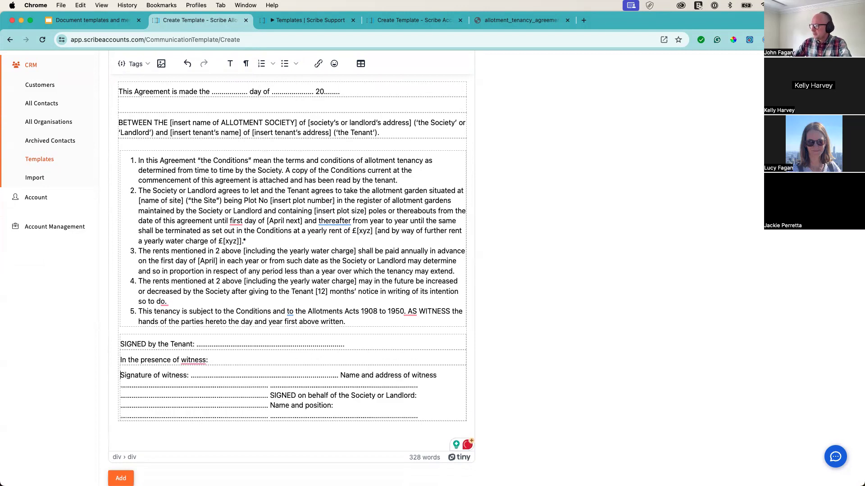
{"action": "scroll", "coordinate": [213, 356], "scroll_direction": "down", "scroll_amount": 1}
{"action": "left_click", "coordinate": [339, 354]}
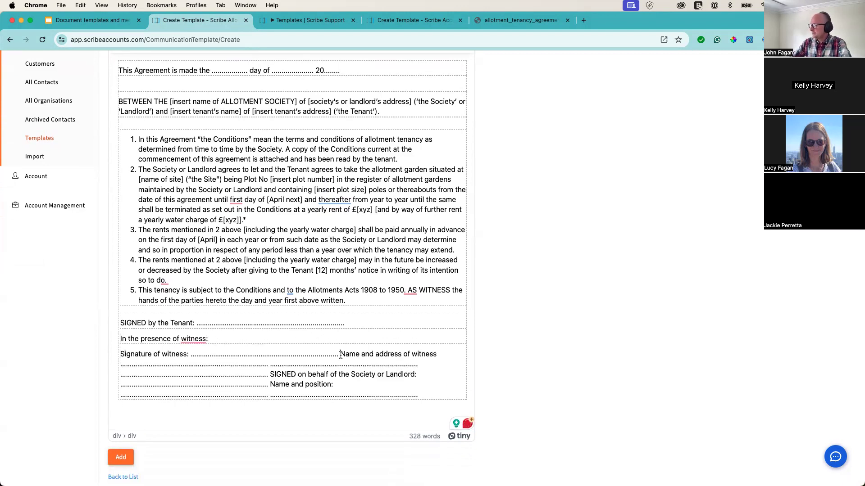
{"action": "key", "text": "Return"}
{"action": "scroll", "coordinate": [243, 350], "scroll_direction": "down", "scroll_amount": 2}
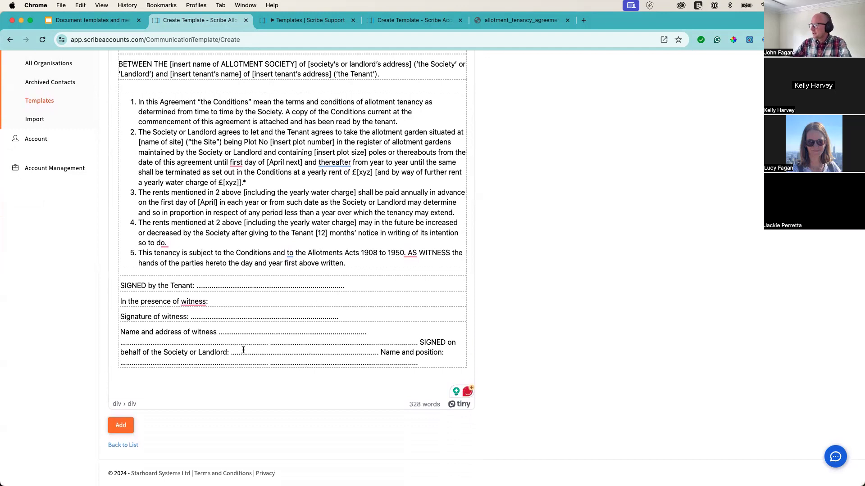
- Set "SIGNED on behalf of the Society or Landlord" and "Name and position" as separate lines, each preceded by a blank line
{"action": "left_click", "coordinate": [419, 343]}
{"action": "key", "text": "Return"}
{"action": "key", "text": "Return"}
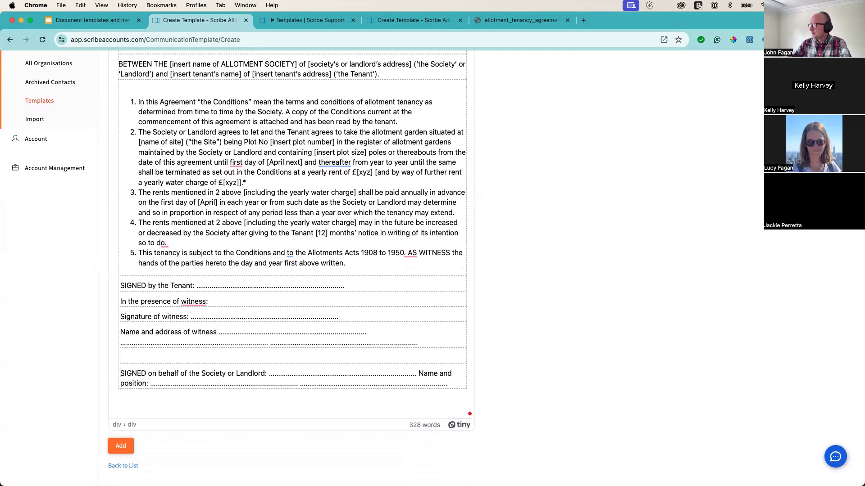
{"action": "left_click", "coordinate": [418, 373]}
{"action": "key", "text": "Return"}
{"action": "key", "text": "Return"}
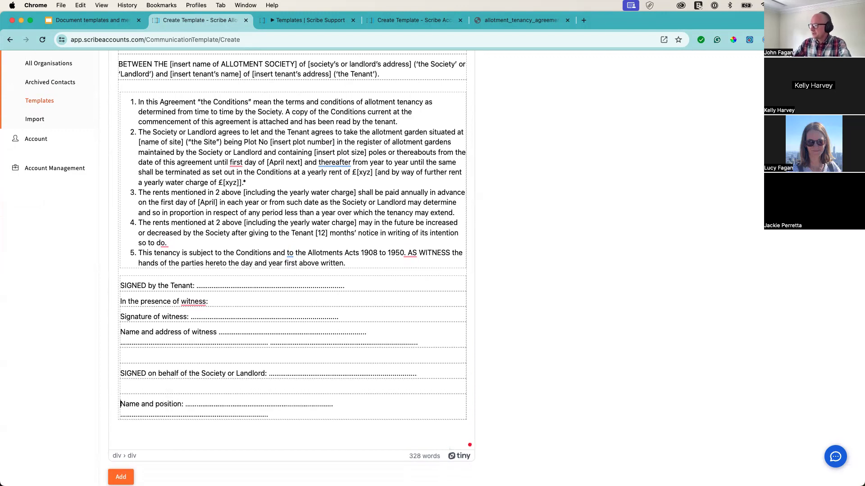
- Replace the dotted date blanks after "This Agreement is made the" with the plot start date tag
{"action": "scroll", "coordinate": [272, 358], "scroll_direction": "up", "scroll_amount": 5}
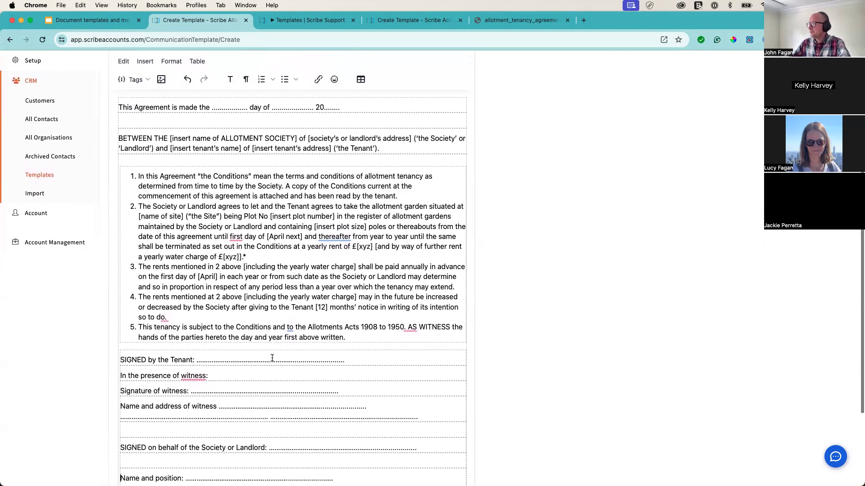
{"action": "scroll", "coordinate": [272, 358], "scroll_direction": "up", "scroll_amount": 7}
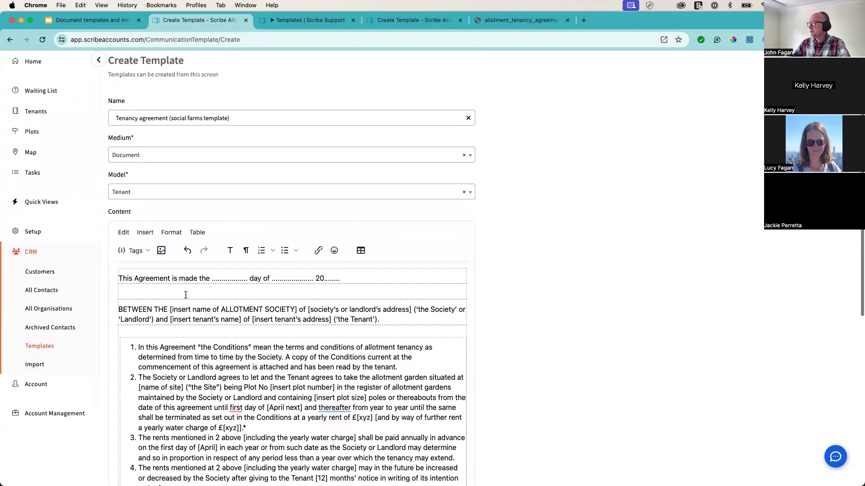
{"action": "left_click_drag", "start_coordinate": [214, 278], "coordinate": [341, 279]}
{"action": "key", "text": "BackSpace"}
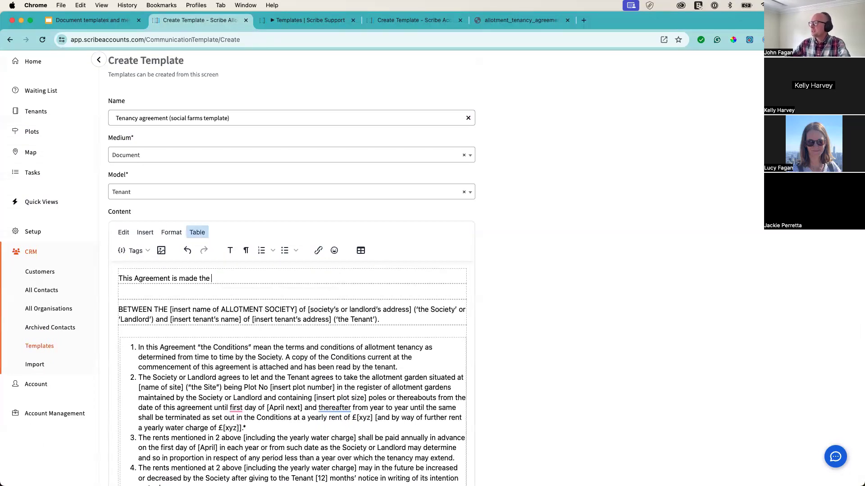
{"action": "left_click", "coordinate": [147, 238]}
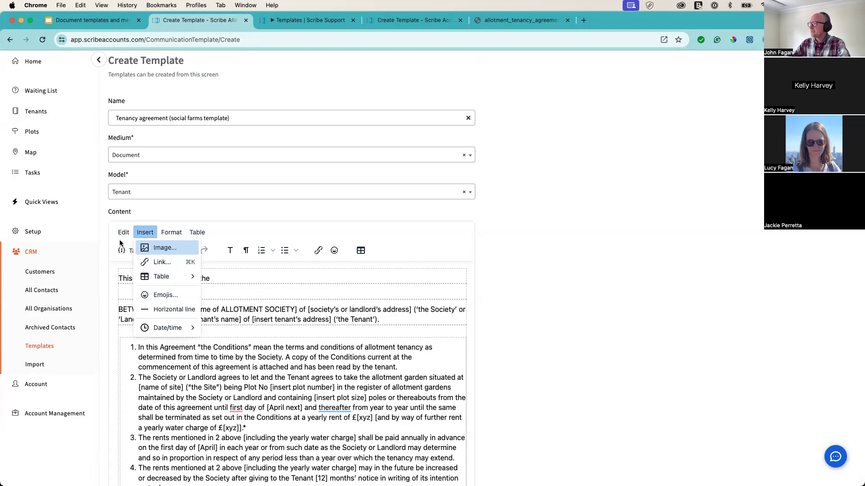
{"action": "left_click", "coordinate": [126, 250]}
{"action": "mouse_move", "coordinate": [148, 268]}
{"action": "mouse_move", "coordinate": [180, 280]}
{"action": "left_click", "coordinate": [211, 357]}
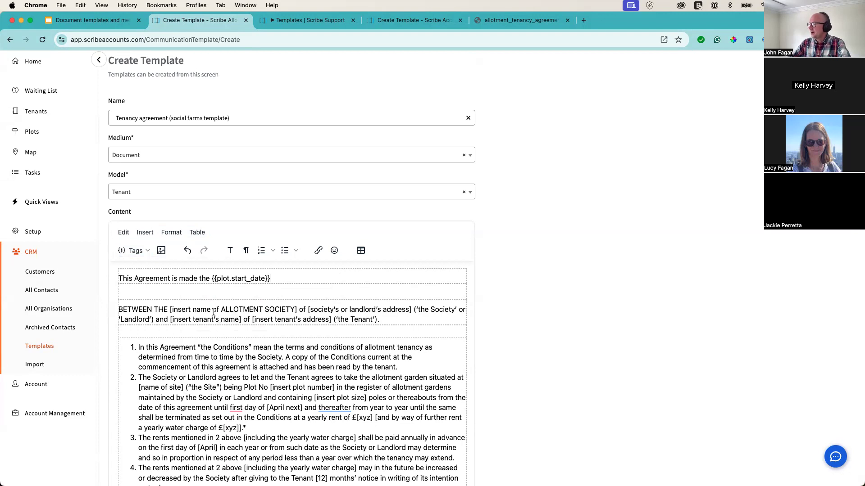
- Replace the "[insert name of ALLOTMENT SOCIETY]" placeholder with the council name tag
{"action": "left_click_drag", "start_coordinate": [170, 310], "coordinate": [294, 309]}
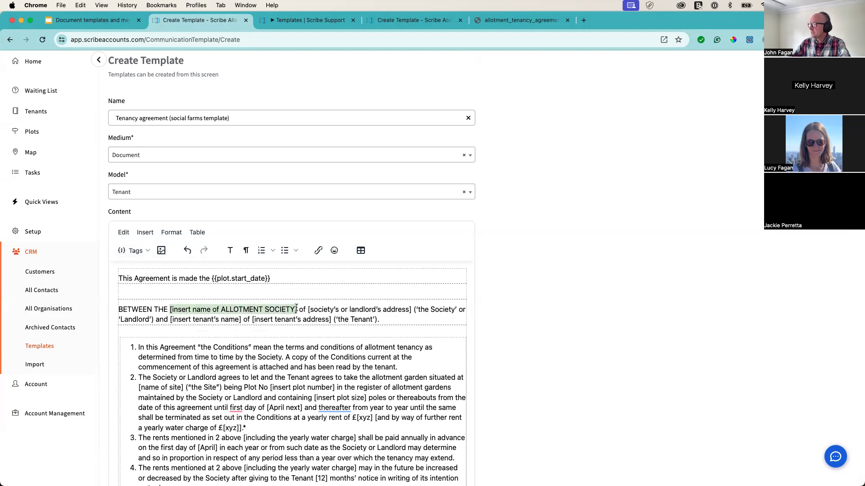
{"action": "key", "text": "BackSpace"}
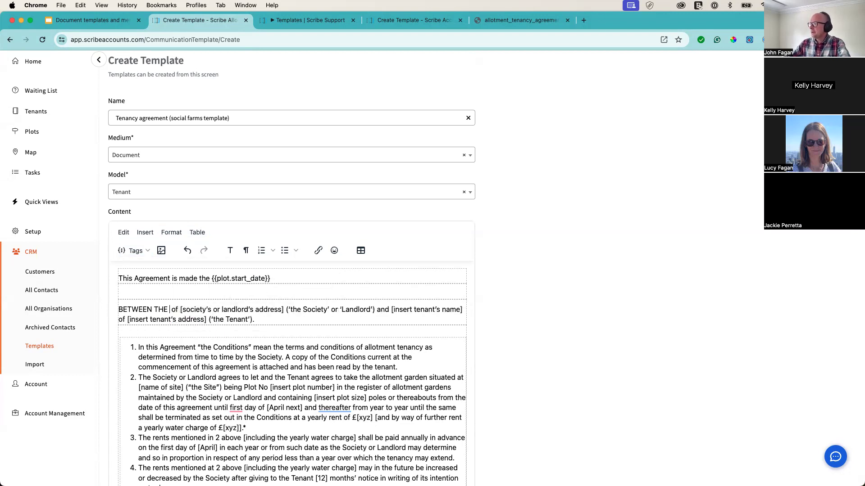
{"action": "left_click", "coordinate": [139, 250]}
{"action": "mouse_move", "coordinate": [148, 309]}
{"action": "left_click", "coordinate": [201, 310]}
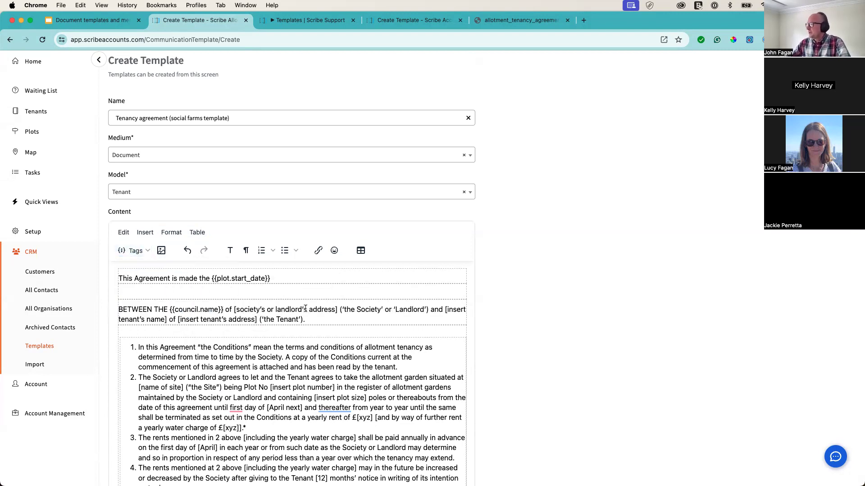
- Replace the "[society's or landlord's address]" placeholder with the council address tag
{"action": "left_click_drag", "start_coordinate": [234, 311], "coordinate": [339, 309]}
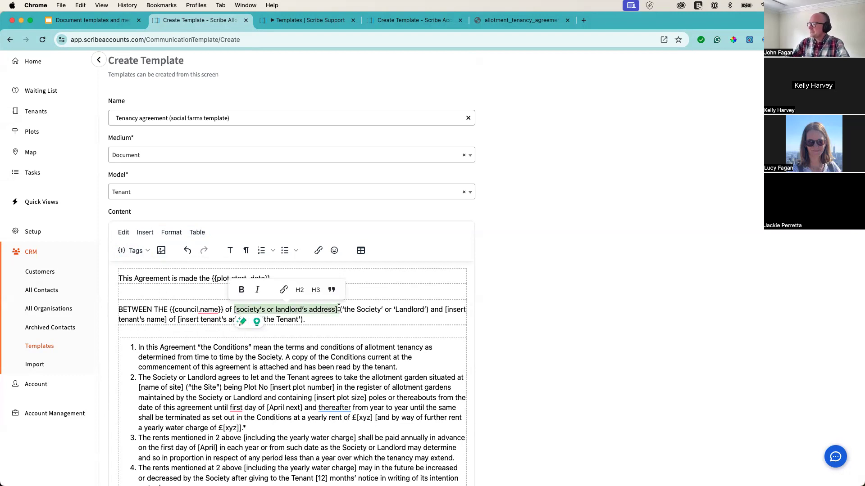
{"action": "key", "text": "BackSpace"}
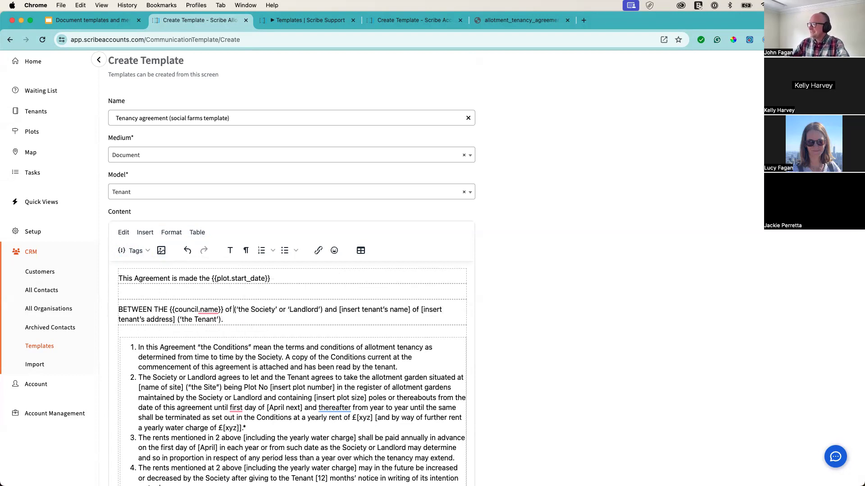
{"action": "left_click", "coordinate": [135, 251]}
{"action": "mouse_move", "coordinate": [148, 310]}
{"action": "left_click", "coordinate": [203, 333]}
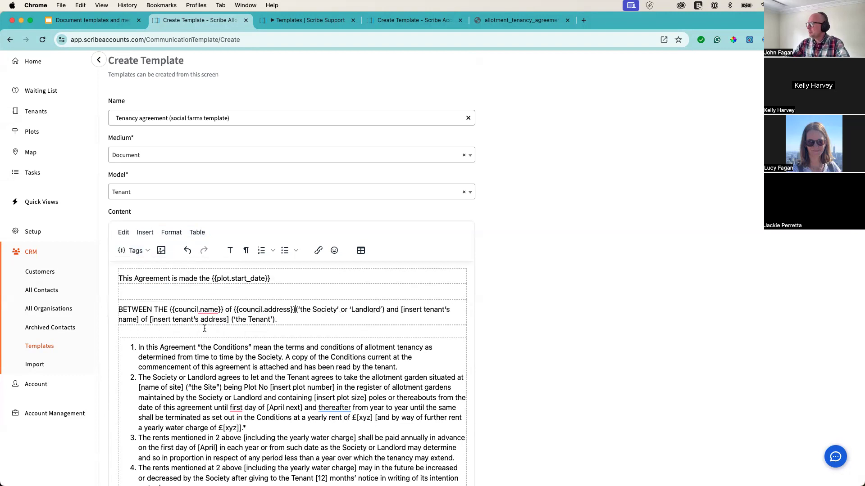
- Replace the "[insert tenant's name]" placeholder with the customer name tag from the basic details
{"action": "left_click_drag", "start_coordinate": [403, 309], "coordinate": [140, 319]}
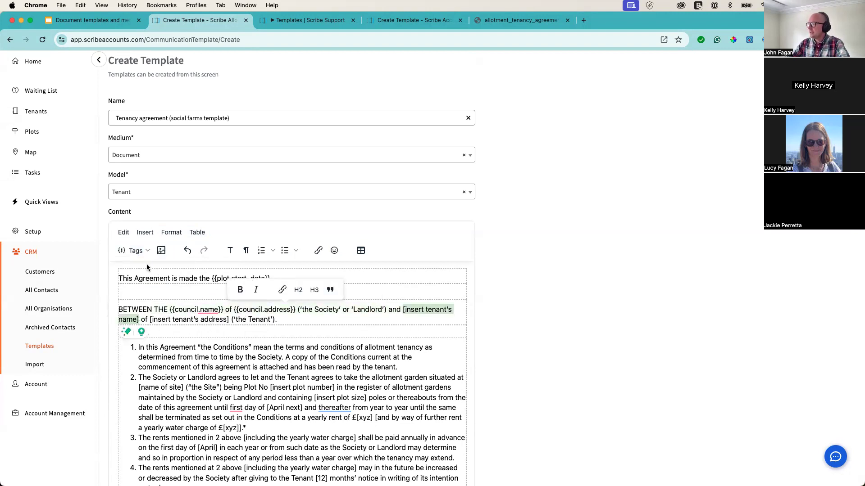
{"action": "left_click", "coordinate": [129, 251]}
{"action": "mouse_move", "coordinate": [144, 266]}
{"action": "mouse_move", "coordinate": [213, 270]}
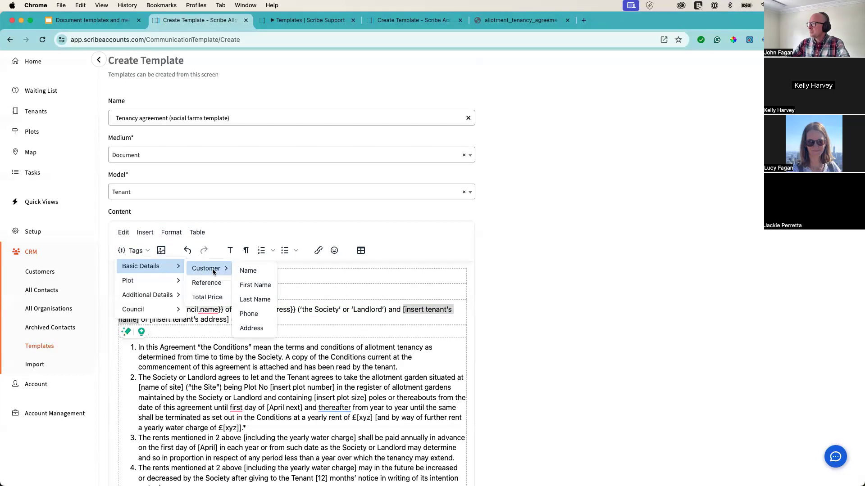
{"action": "left_click", "coordinate": [247, 270]}
- Replace the "[insert tenant's address]" placeholder with the customer address tag from the basic details
{"action": "left_click_drag", "start_coordinate": [228, 319], "coordinate": [305, 319]}
{"action": "key", "text": "BackSpace"}
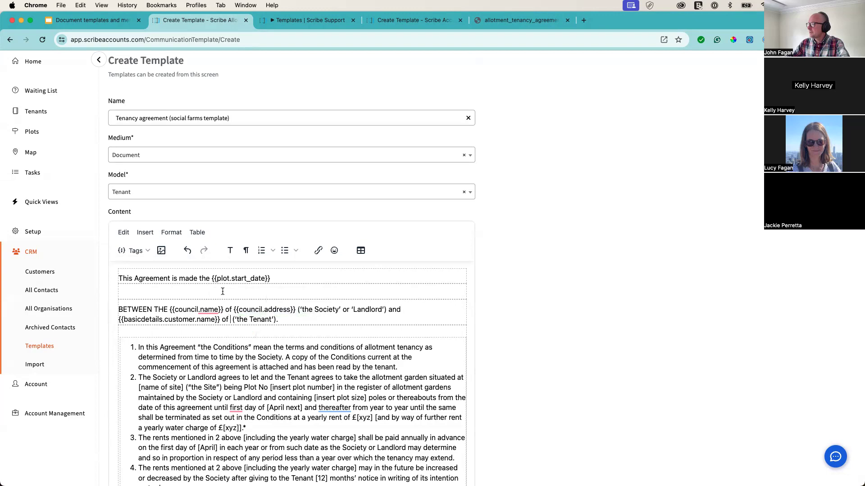
{"action": "left_click", "coordinate": [134, 251]}
{"action": "mouse_move", "coordinate": [144, 265]}
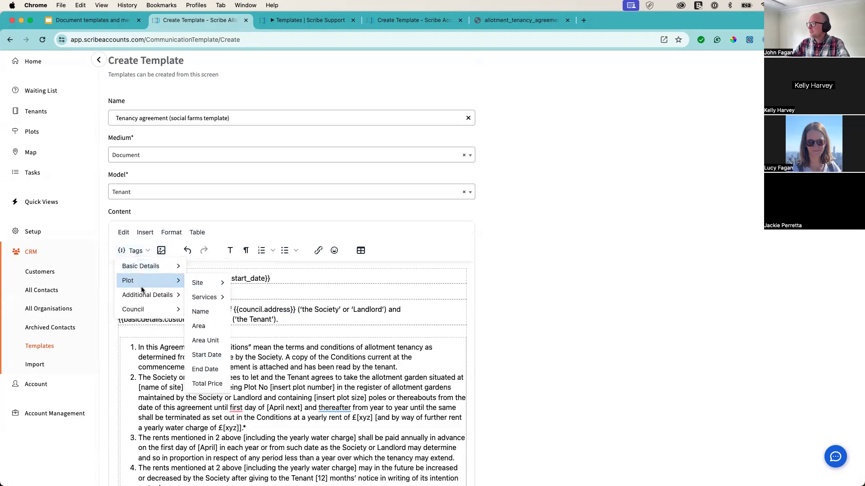
{"action": "mouse_move", "coordinate": [212, 268]}
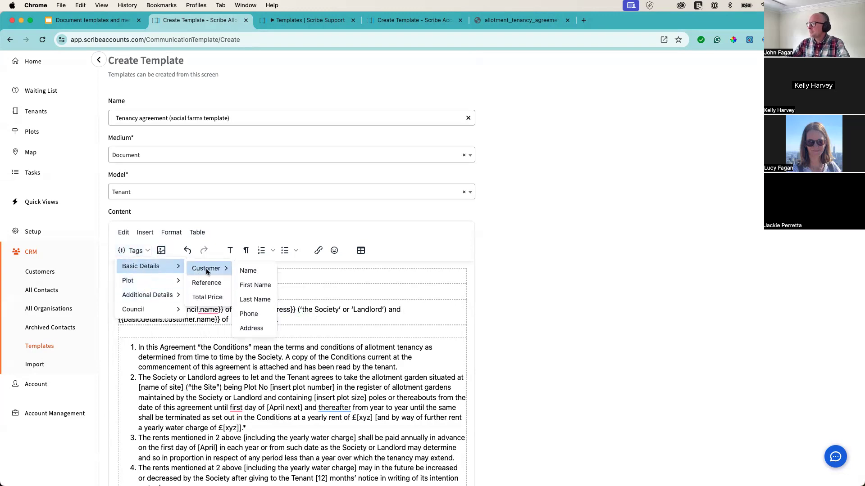
{"action": "left_click", "coordinate": [252, 328]}
- Replace the "[name of site]" placeholder in clause 2 with the plot's site name tag
{"action": "scroll", "coordinate": [234, 340], "scroll_direction": "down", "scroll_amount": 2}
{"action": "scroll", "coordinate": [236, 335], "scroll_direction": "down", "scroll_amount": 2}
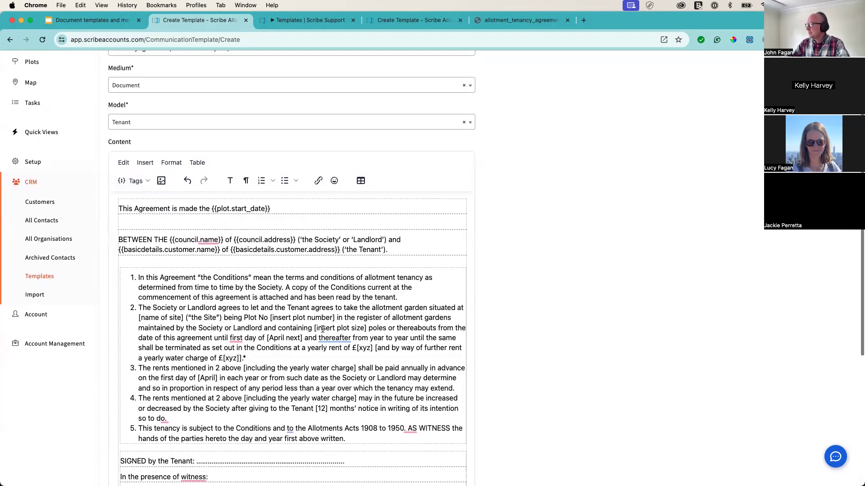
{"action": "left_click_drag", "start_coordinate": [183, 317], "coordinate": [139, 318]}
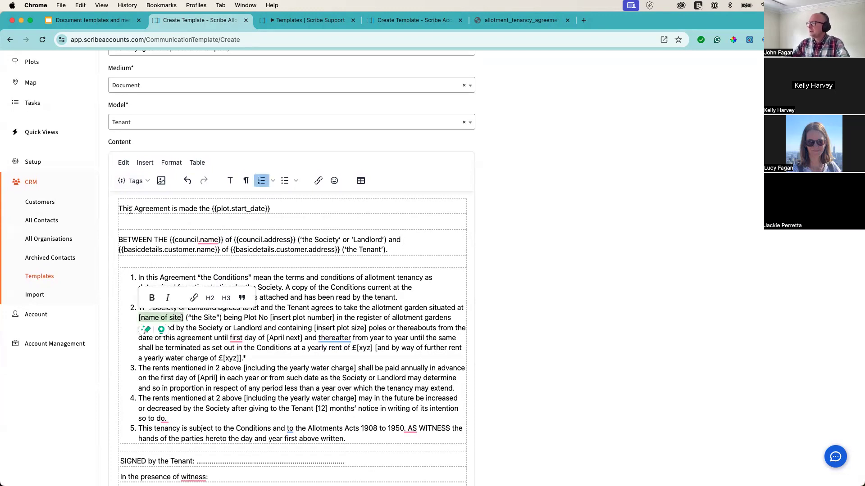
{"action": "left_click", "coordinate": [135, 180]}
{"action": "mouse_move", "coordinate": [167, 210]}
{"action": "mouse_move", "coordinate": [205, 213]}
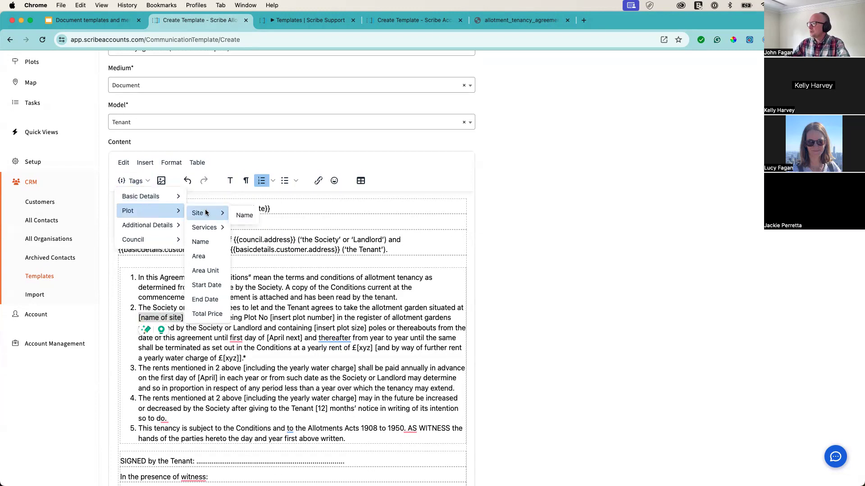
{"action": "left_click", "coordinate": [244, 215]}
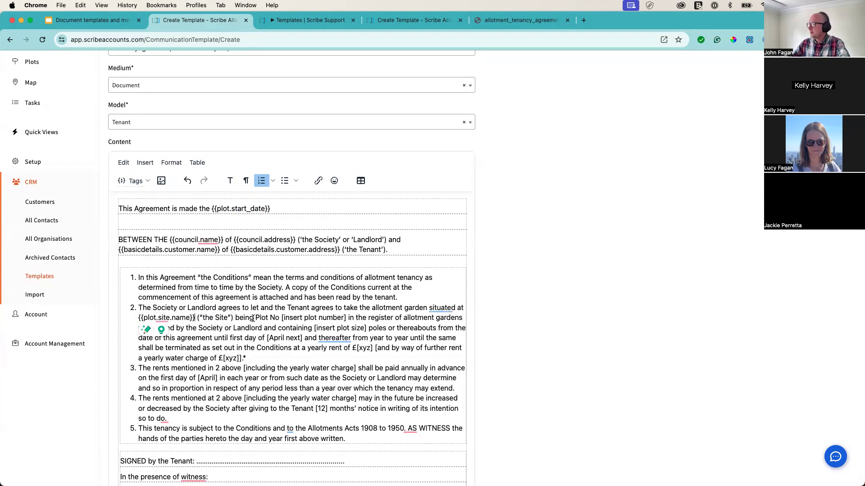
- Replace the "[insert plot number]" placeholder in clause 2 with the plot name tag
{"action": "left_click_drag", "start_coordinate": [280, 318], "coordinate": [340, 318]}
{"action": "key", "text": "BackSpace"}
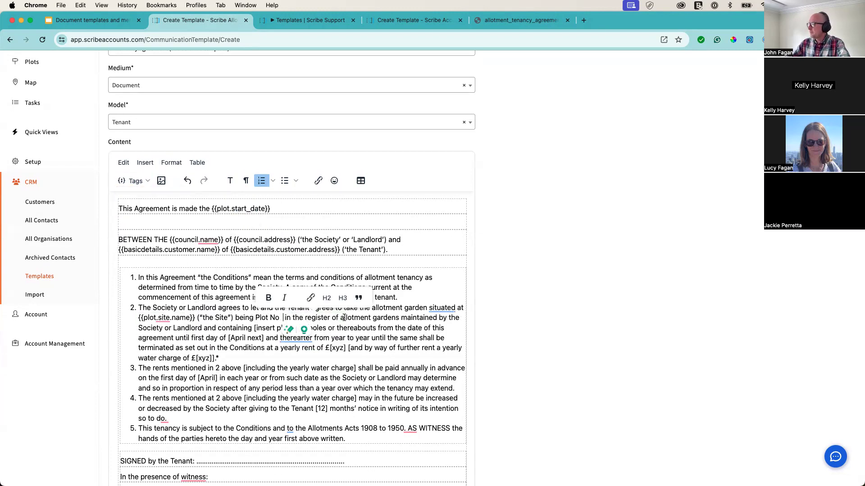
{"action": "left_click", "coordinate": [135, 181]}
{"action": "mouse_move", "coordinate": [133, 197]}
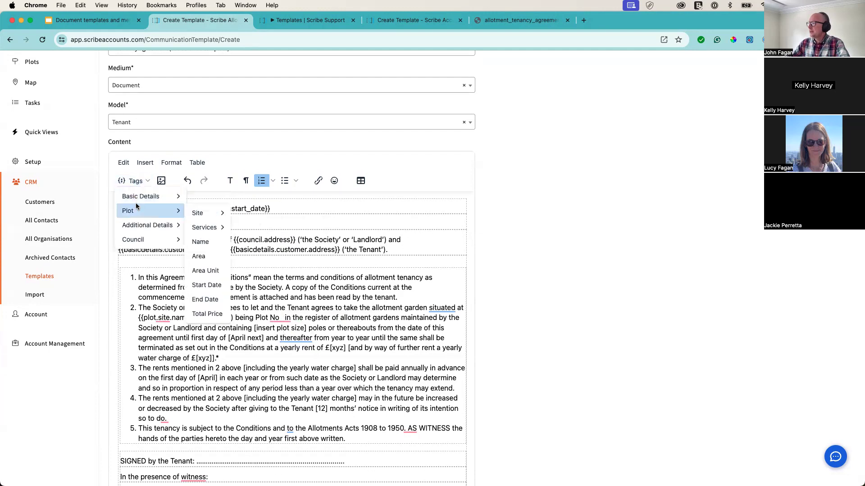
{"action": "left_click", "coordinate": [212, 243]}
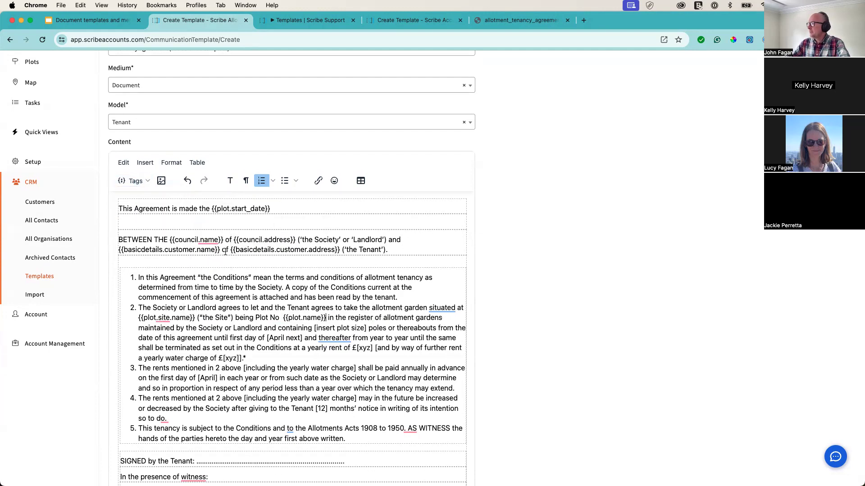
- Replace "[insert plot size] poles" in clause 2 with the plot area tag followed by the plot area unit tag
{"action": "left_click", "coordinate": [354, 328]}
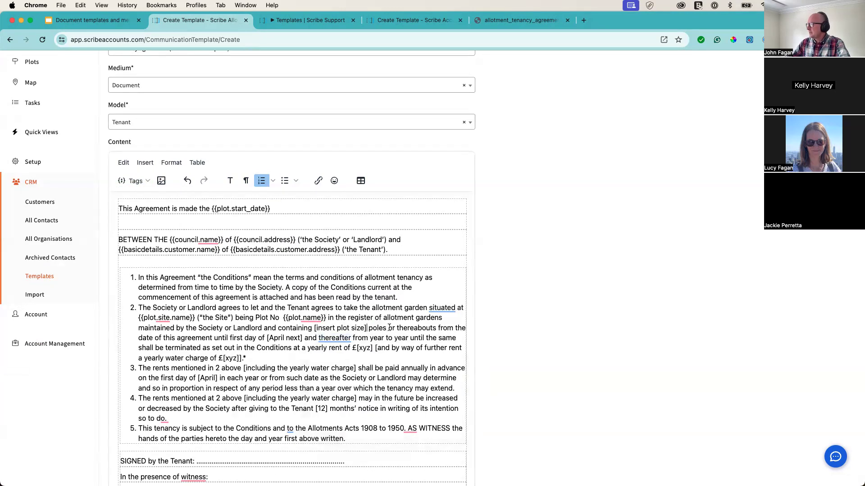
{"action": "left_click_drag", "start_coordinate": [387, 328], "coordinate": [318, 329]}
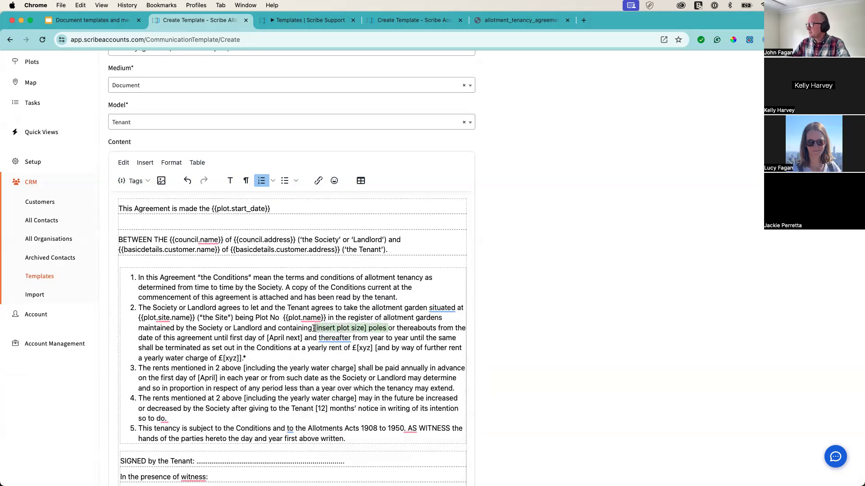
{"action": "key", "text": "BackSpace"}
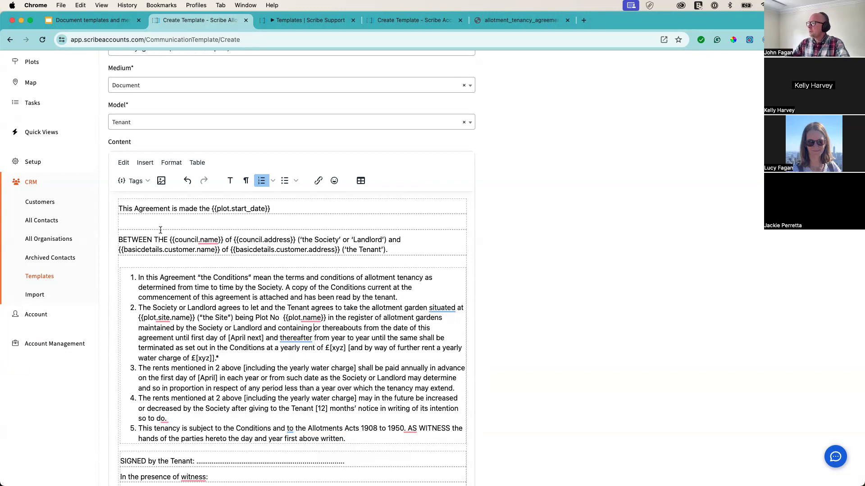
{"action": "left_click", "coordinate": [134, 180]}
{"action": "mouse_move", "coordinate": [138, 207]}
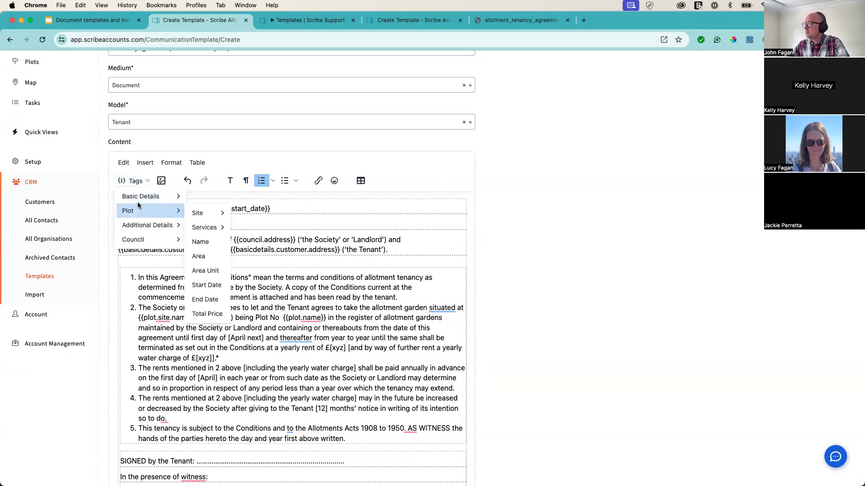
{"action": "left_click", "coordinate": [199, 256]}
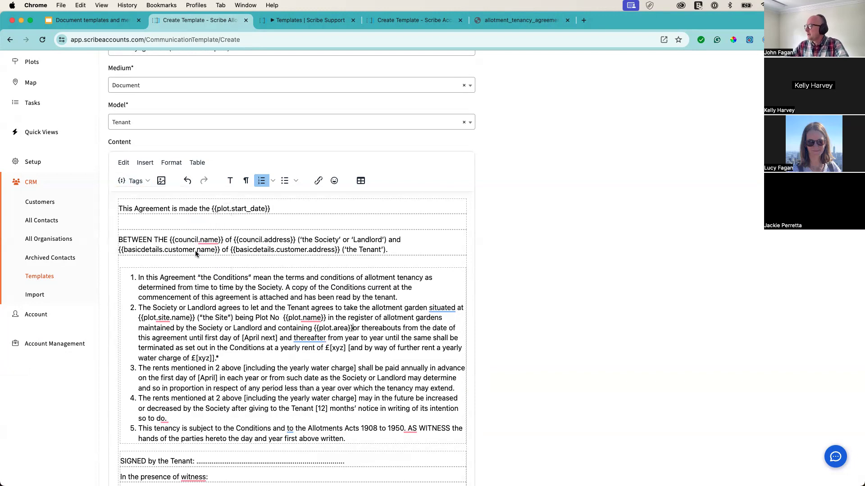
{"action": "left_click", "coordinate": [134, 182]}
{"action": "mouse_move", "coordinate": [161, 229]}
{"action": "mouse_move", "coordinate": [171, 211]}
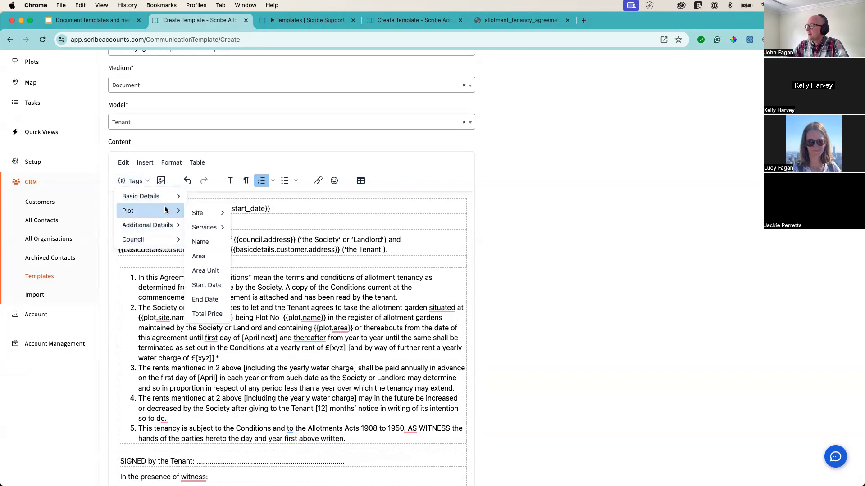
{"action": "left_click", "coordinate": [203, 268]}
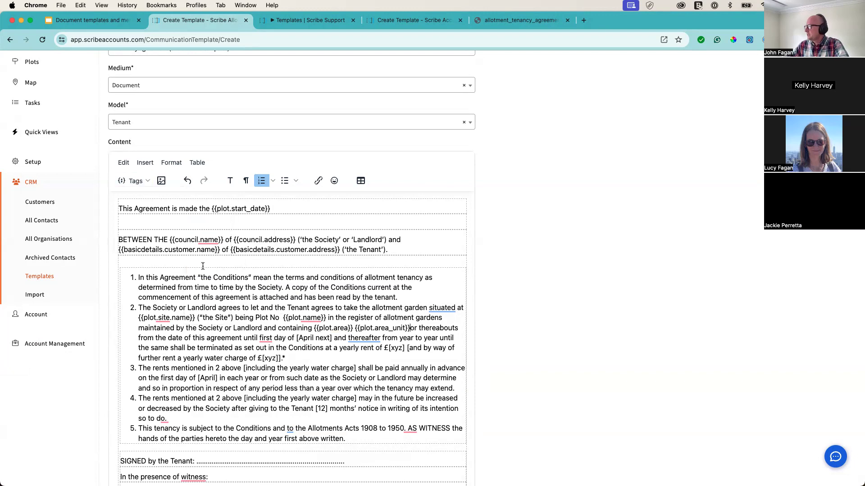
- Look over the finished agreement text and add the new template to the template list
{"action": "scroll", "coordinate": [225, 342], "scroll_direction": "down", "scroll_amount": 3}
{"action": "scroll", "coordinate": [225, 342], "scroll_direction": "down", "scroll_amount": 5}
{"action": "scroll", "coordinate": [77, 364], "scroll_direction": "up", "scroll_amount": 3}
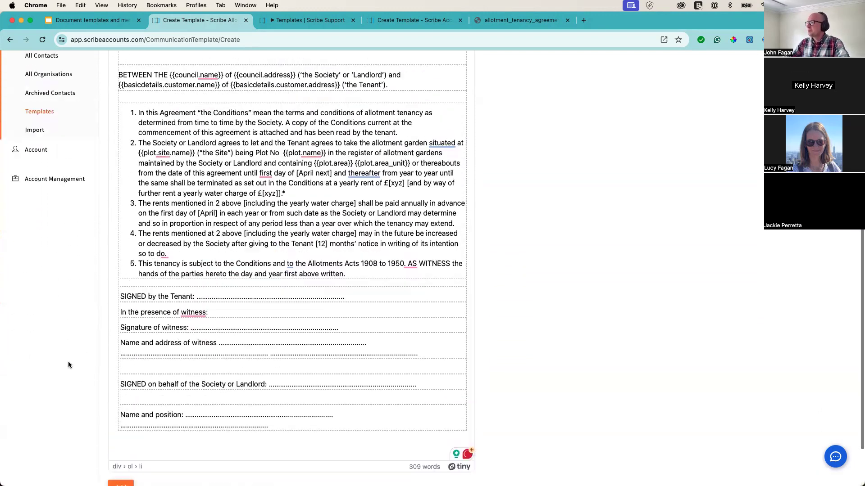
{"action": "scroll", "coordinate": [68, 365], "scroll_direction": "up", "scroll_amount": 8}
{"action": "scroll", "coordinate": [109, 371], "scroll_direction": "down", "scroll_amount": 8}
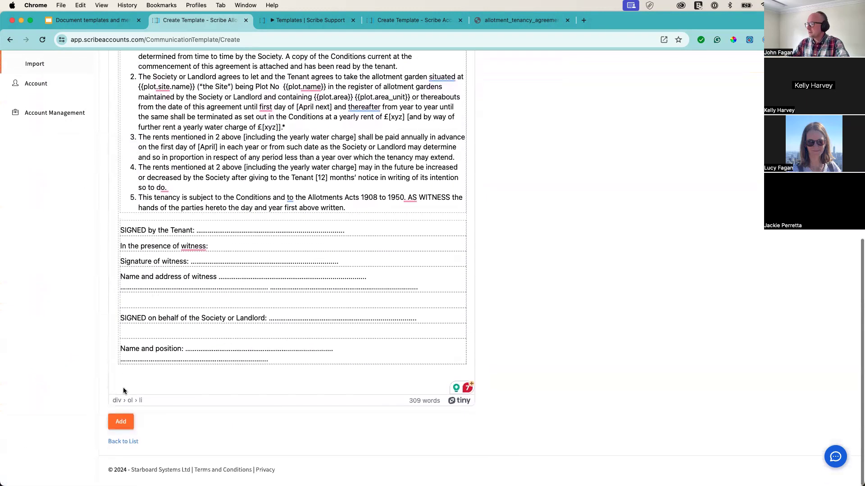
{"action": "left_click", "coordinate": [128, 422]}
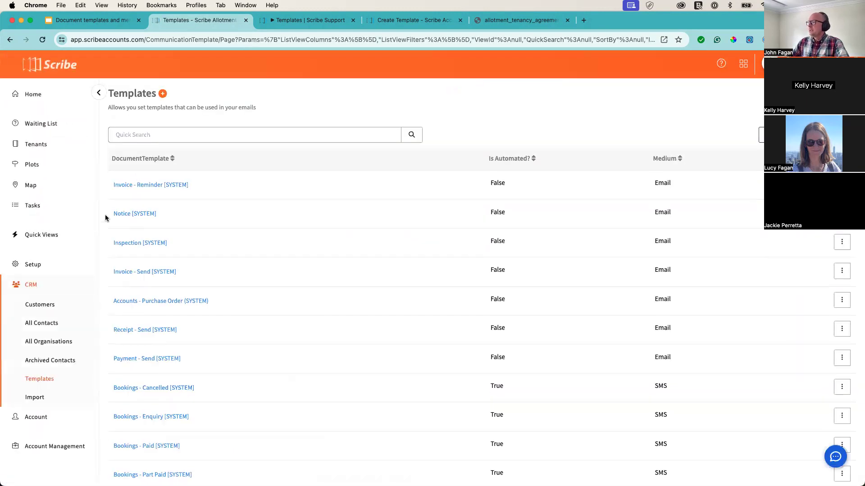
- Start a document download for the tenant of plot F01 using the "Tenancy agreement (social farms template)" template
{"action": "left_click", "coordinate": [48, 145]}
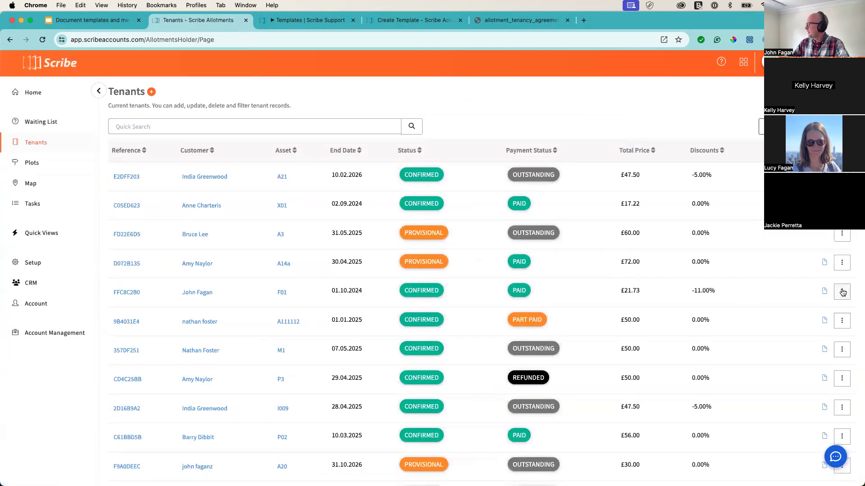
{"action": "left_click", "coordinate": [841, 292]}
{"action": "left_click", "coordinate": [821, 347]}
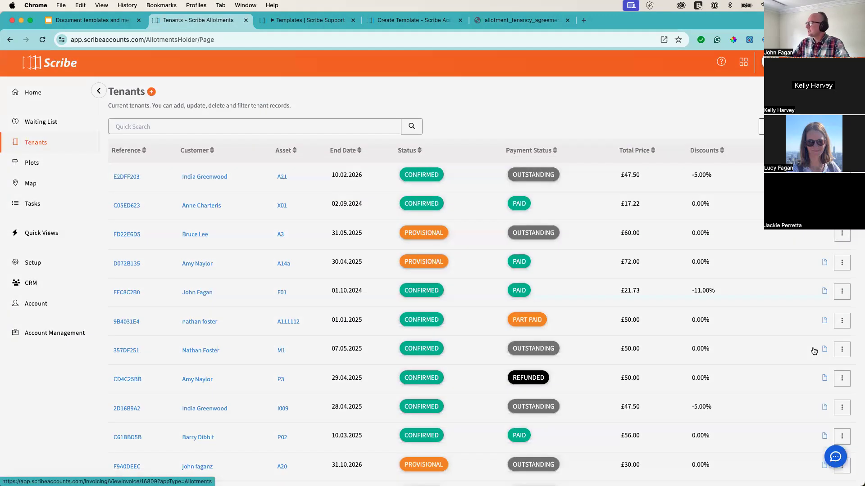
{"action": "left_click", "coordinate": [382, 111]}
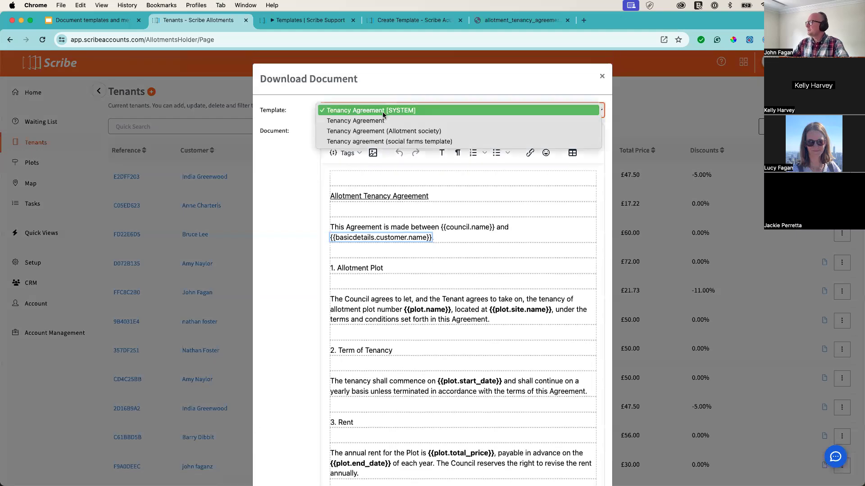
{"action": "left_click", "coordinate": [381, 142]}
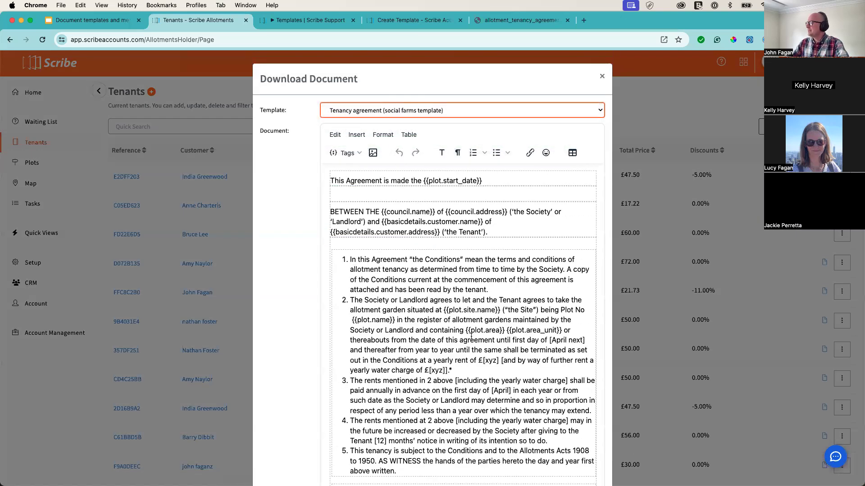
- Export the tenant's agreement as a single PDF
{"action": "scroll", "coordinate": [471, 336], "scroll_direction": "down", "scroll_amount": 10}
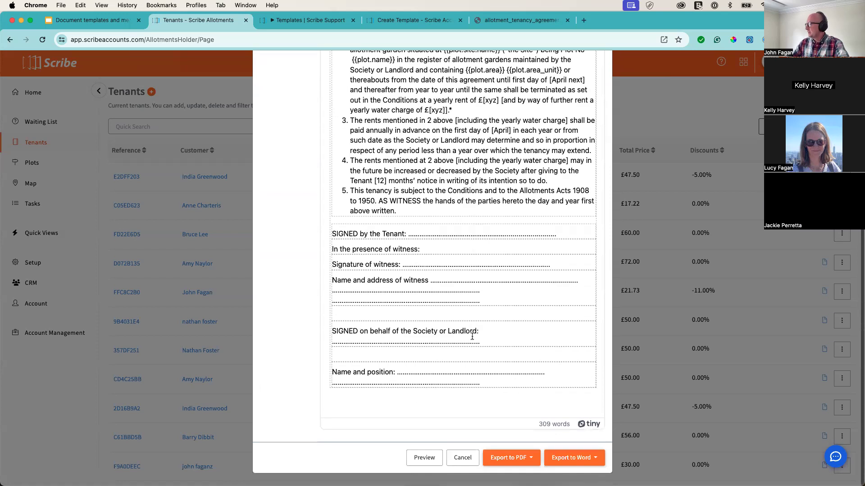
{"action": "left_click", "coordinate": [509, 462]}
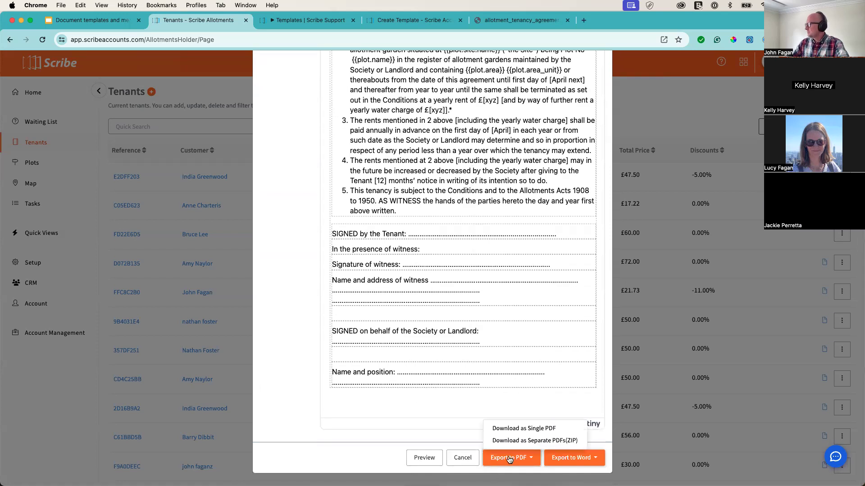
{"action": "left_click", "coordinate": [517, 430]}
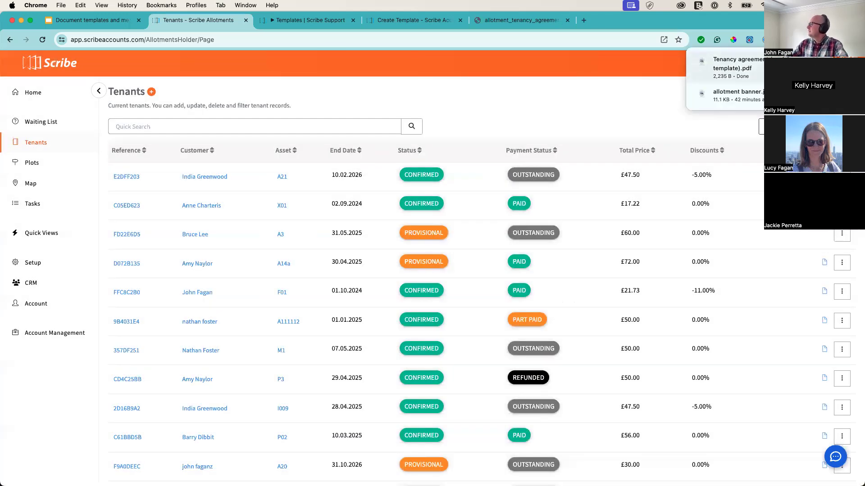
- Open the downloaded agreement PDF, check the merged council details and close it
{"action": "left_click", "coordinate": [757, 67]}
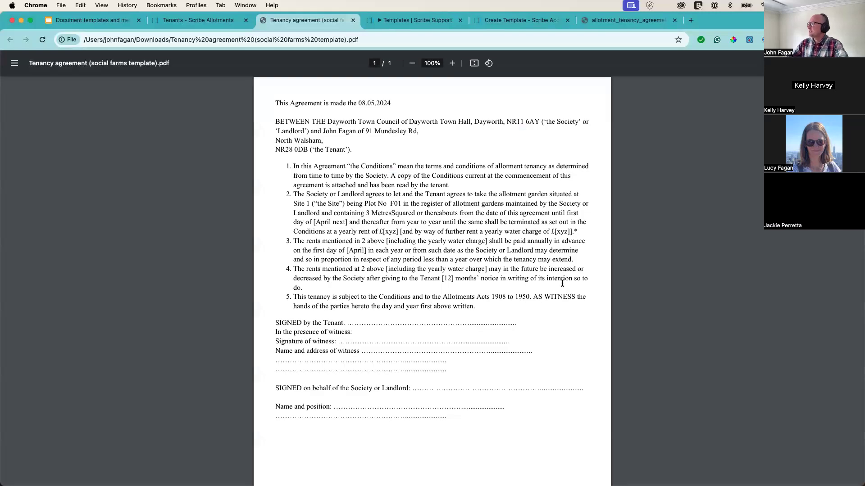
{"action": "left_click_drag", "start_coordinate": [326, 121], "coordinate": [468, 122]}
{"action": "left_click", "coordinate": [450, 161]}
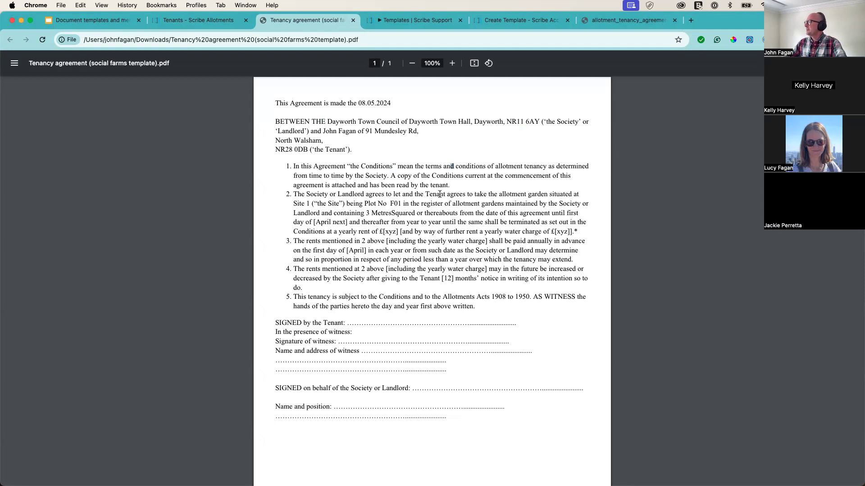
{"action": "key", "text": "super+w"}
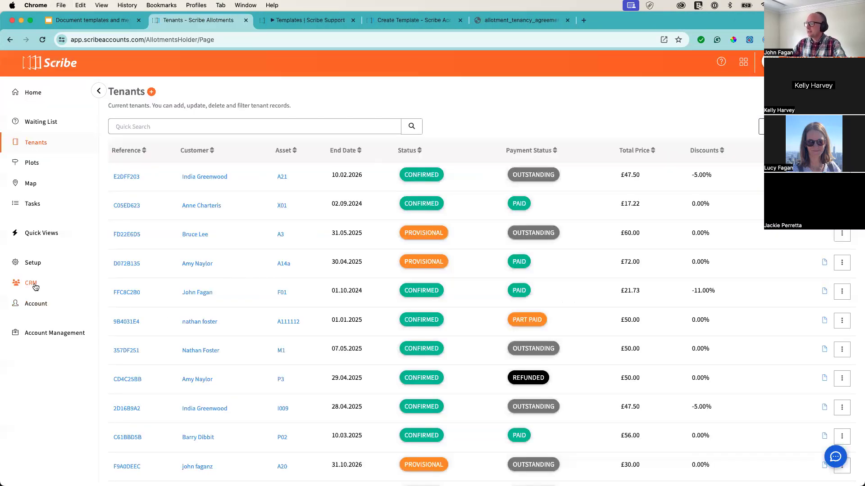
- Find the "Tenancy agreement (social farms template)" entry in the CRM templates by searching for "soci" and open it for editing
{"action": "left_click", "coordinate": [35, 285]}
{"action": "left_click", "coordinate": [36, 375]}
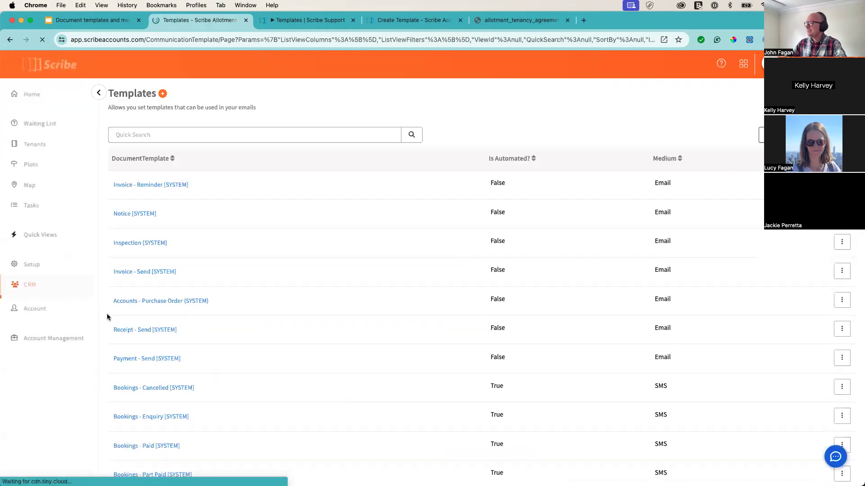
{"action": "scroll", "coordinate": [190, 314], "scroll_direction": "down", "scroll_amount": 20}
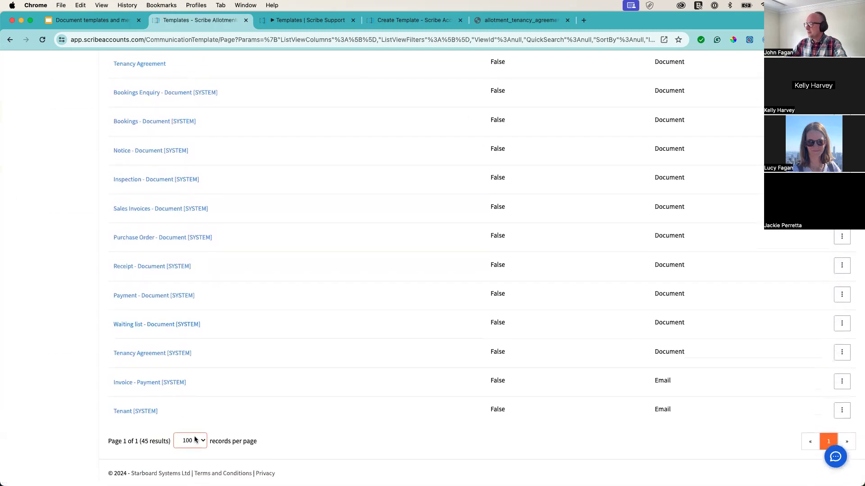
{"action": "key", "text": "super+f"}
{"action": "type", "text": "soci"}
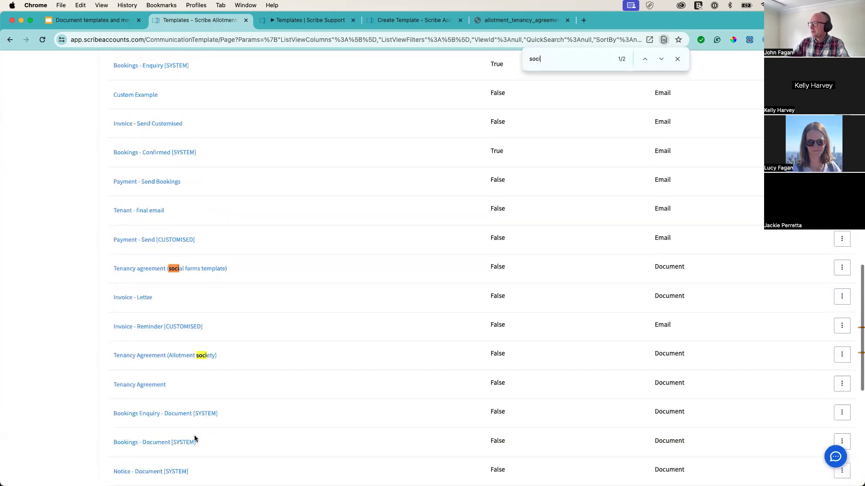
{"action": "left_click", "coordinate": [195, 269]}
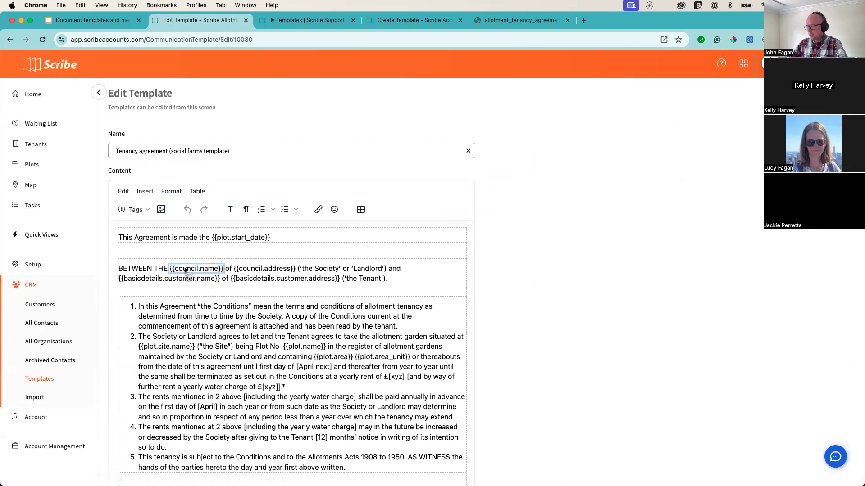
- Make the council name, council address and customer address tags bold in the agreement's opening paragraph
{"action": "key", "text": "super+b"}
{"action": "left_click", "coordinate": [254, 268]}
{"action": "key", "text": "super+b"}
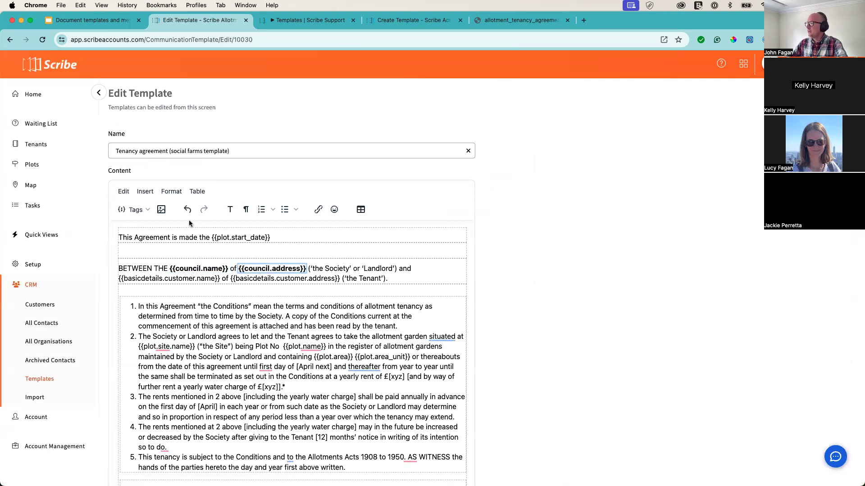
{"action": "left_click", "coordinate": [296, 280]}
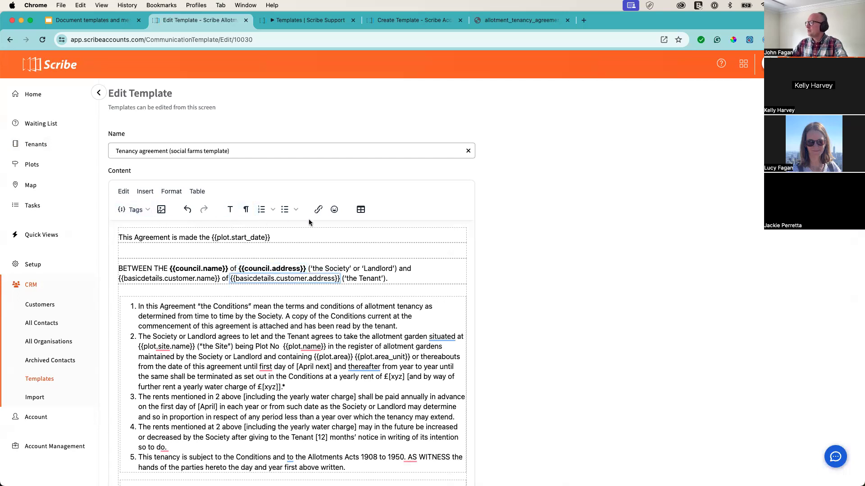
{"action": "left_click", "coordinate": [229, 210]}
{"action": "left_click", "coordinate": [356, 227]}
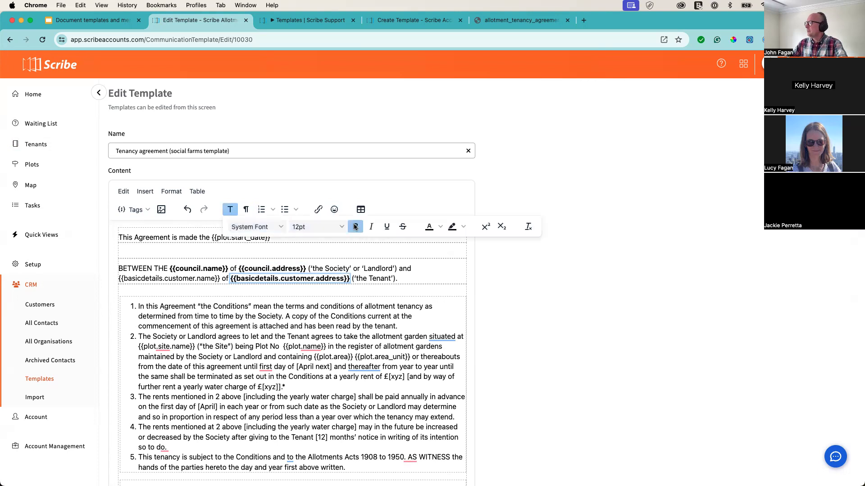
- Make the plot site name and plot name tags bold in clause 2 of the agreement
{"action": "left_click", "coordinate": [261, 322]}
{"action": "left_click", "coordinate": [176, 347]}
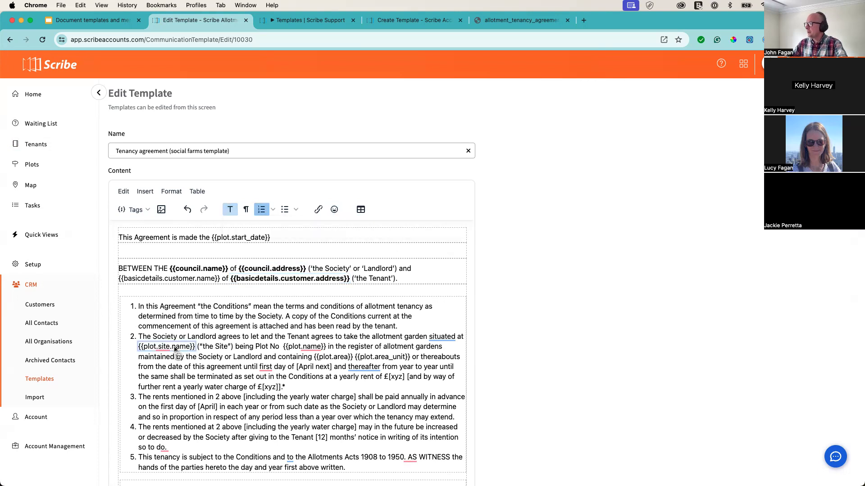
{"action": "key", "text": "super+b"}
{"action": "left_click", "coordinate": [307, 347]}
{"action": "key", "text": "super+b"}
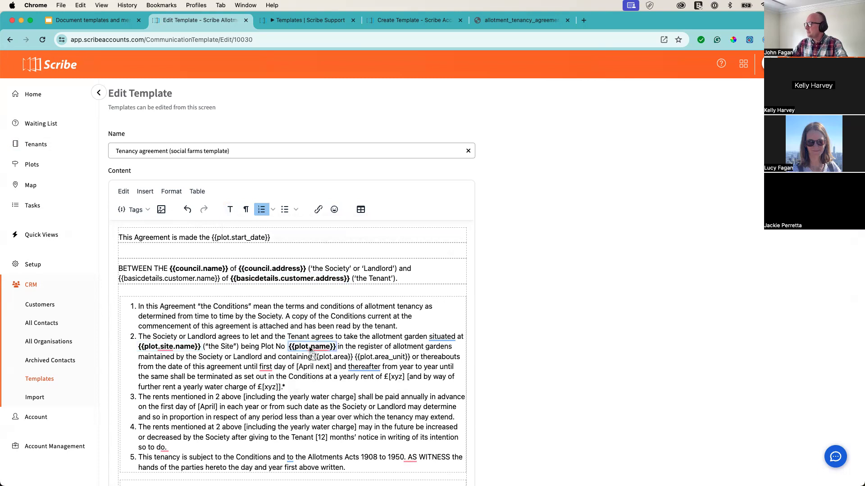
- Add a new opening line reading "Tenancy Agreement" above the agreement date line
{"action": "left_click", "coordinate": [162, 277]}
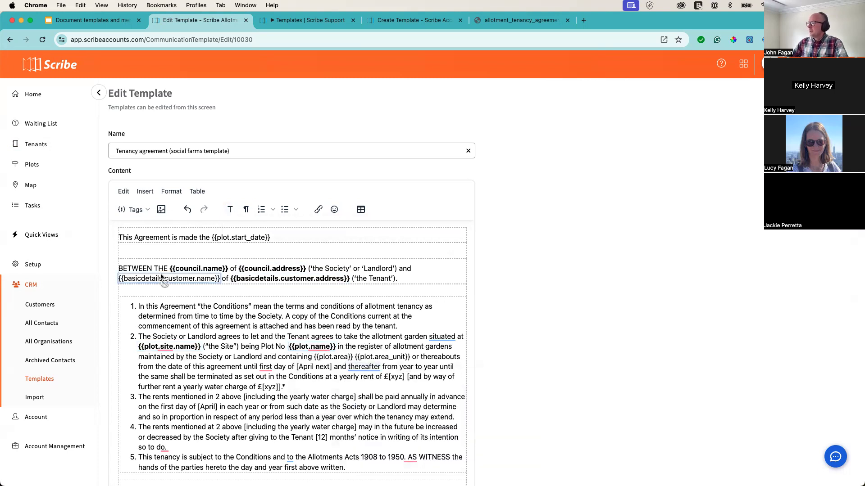
{"action": "key", "text": "Up"}
{"action": "key", "text": "Return"}
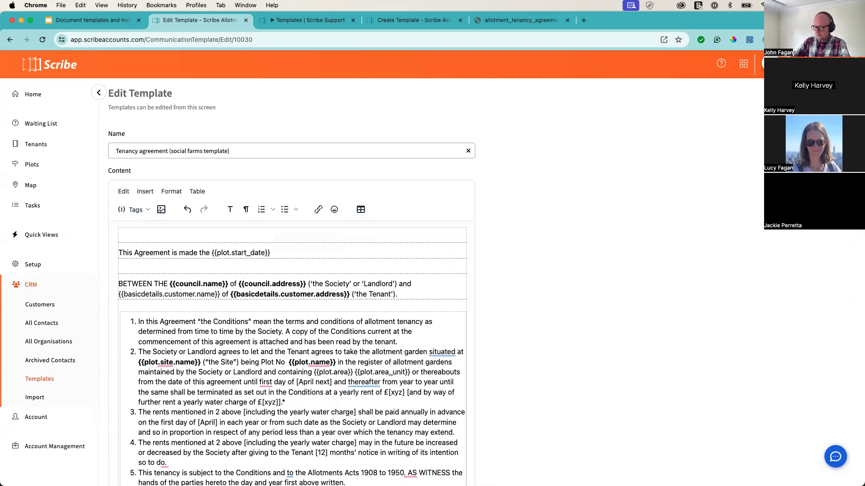
{"action": "type", "text": "Tenancy AG"}
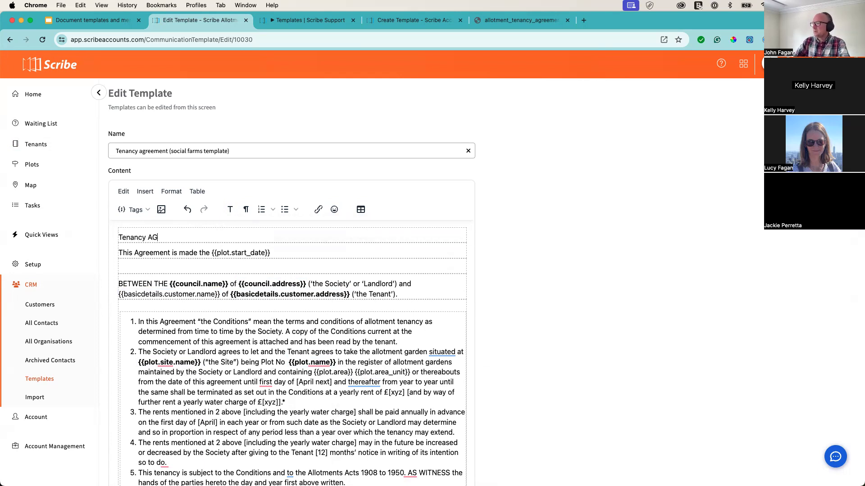
{"action": "type", "text": "rem"}
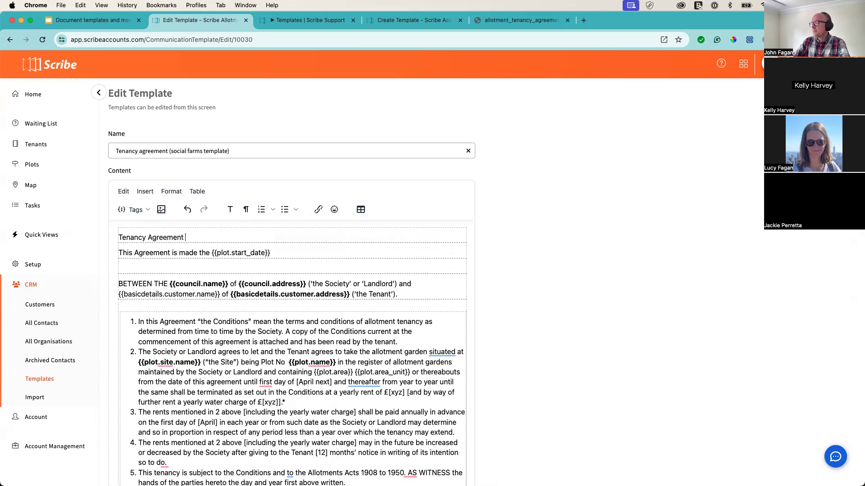
- Insert the council name tag before "Tenancy Agreement" and format the whole line as an H2 heading
{"action": "left_click", "coordinate": [136, 209]}
{"action": "left_click", "coordinate": [200, 270]}
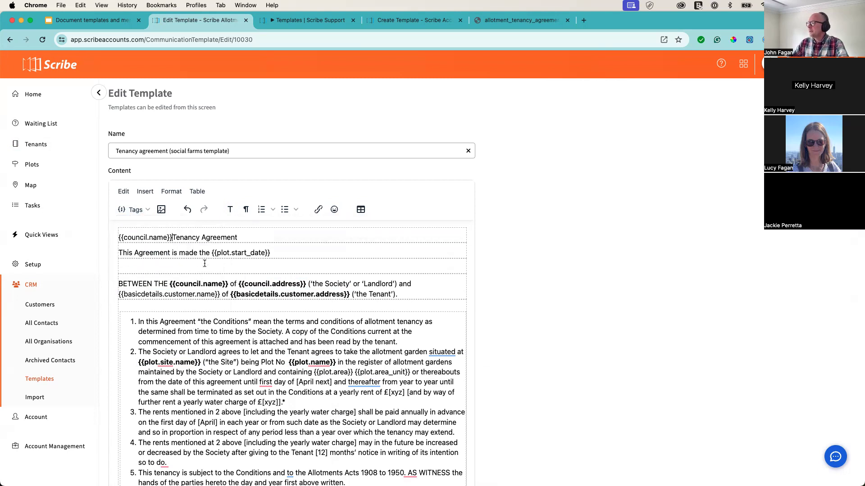
{"action": "triple_click", "coordinate": [247, 238]}
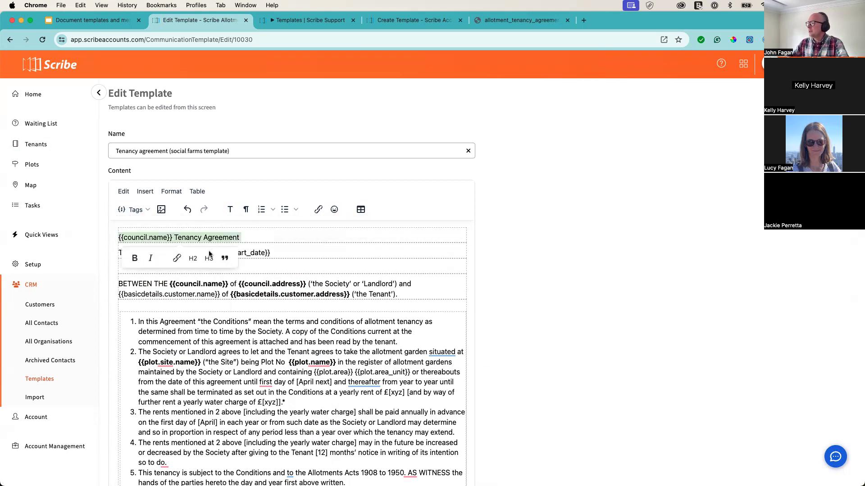
{"action": "left_click", "coordinate": [193, 258]}
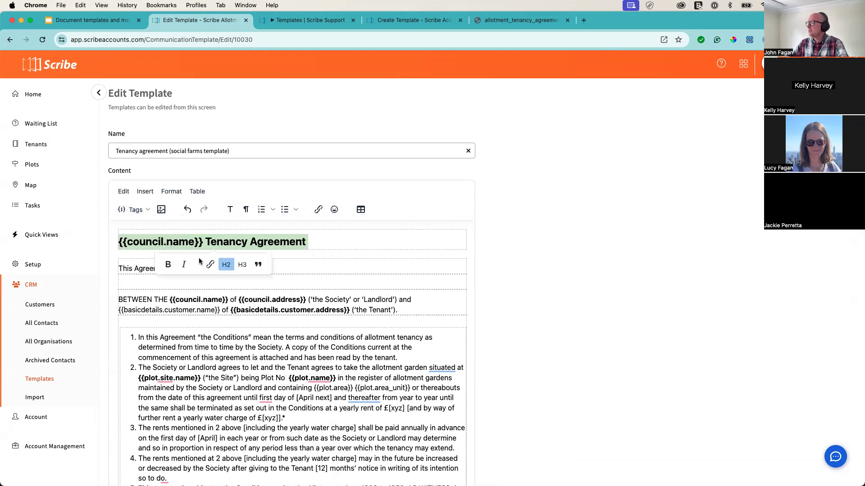
- Upload "allotment banner.jpeg" from Downloads and insert it on a new line below the heading
{"action": "left_click", "coordinate": [318, 245]}
{"action": "key", "text": "Return"}
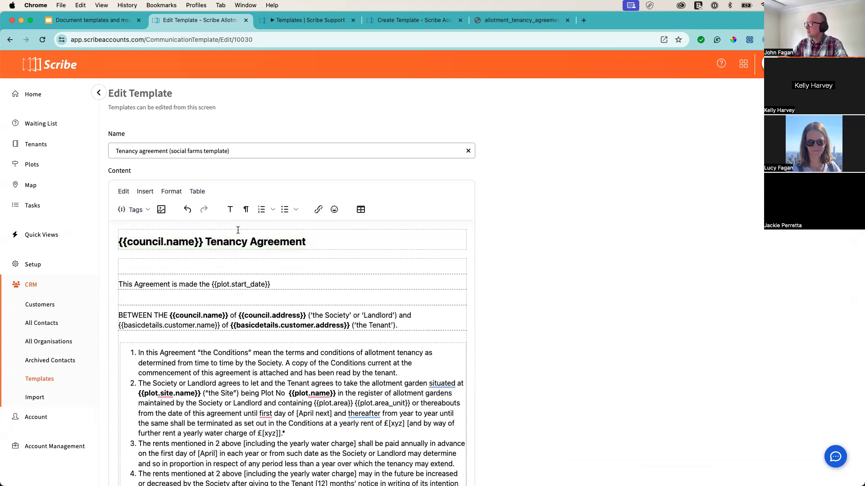
{"action": "left_click", "coordinate": [145, 191]}
{"action": "left_click", "coordinate": [160, 207]}
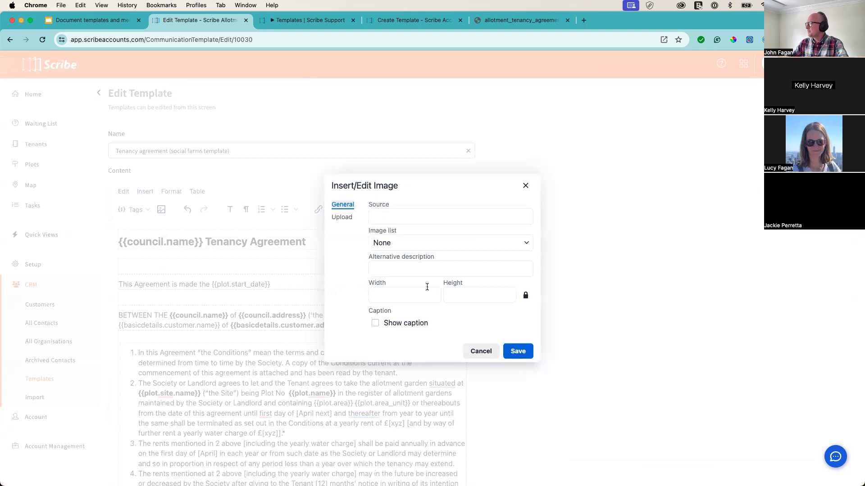
{"action": "left_click", "coordinate": [343, 218]}
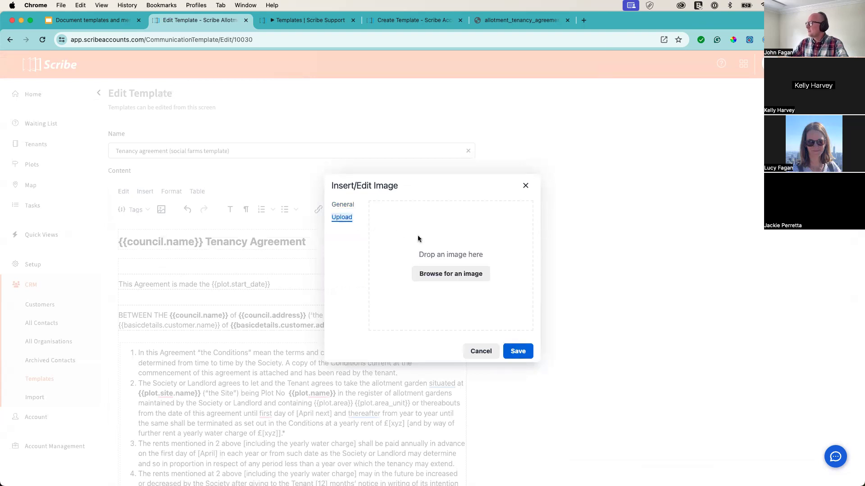
{"action": "left_click", "coordinate": [450, 274]}
{"action": "double_click", "coordinate": [255, 228]}
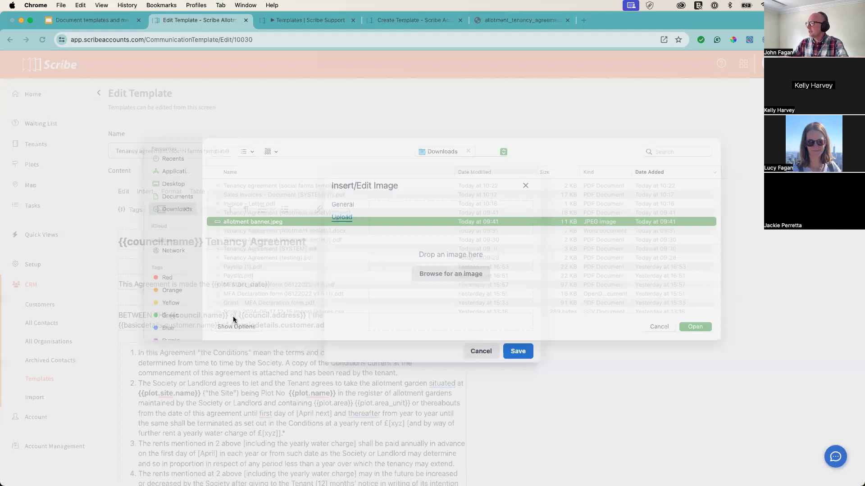
{"action": "left_click", "coordinate": [518, 351]}
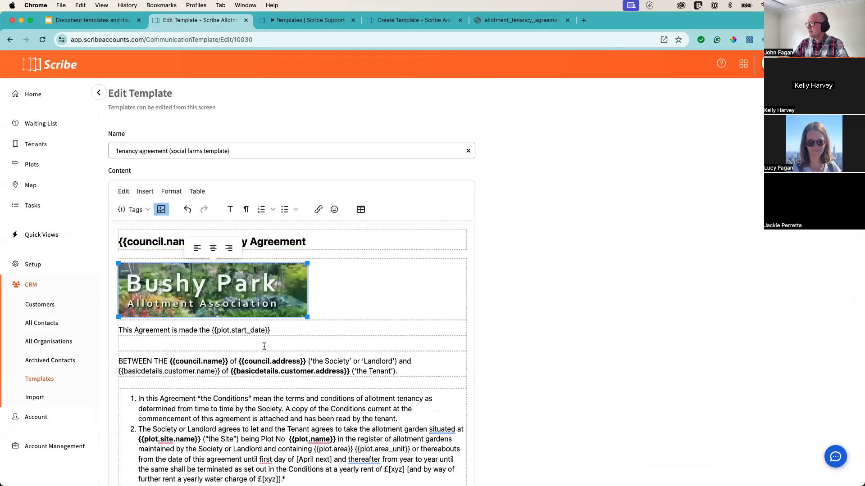
- Preview the agreement template with the third record in the list and save the template
{"action": "scroll", "coordinate": [264, 346], "scroll_direction": "down", "scroll_amount": 10}
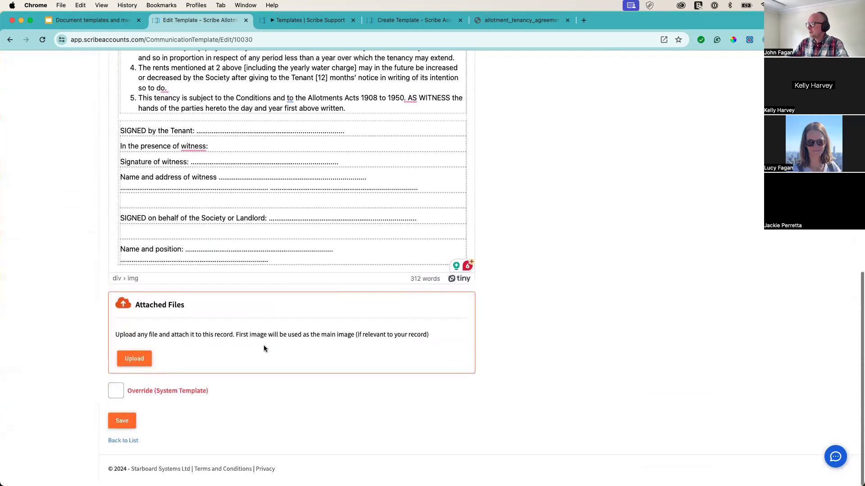
{"action": "left_click", "coordinate": [124, 426]}
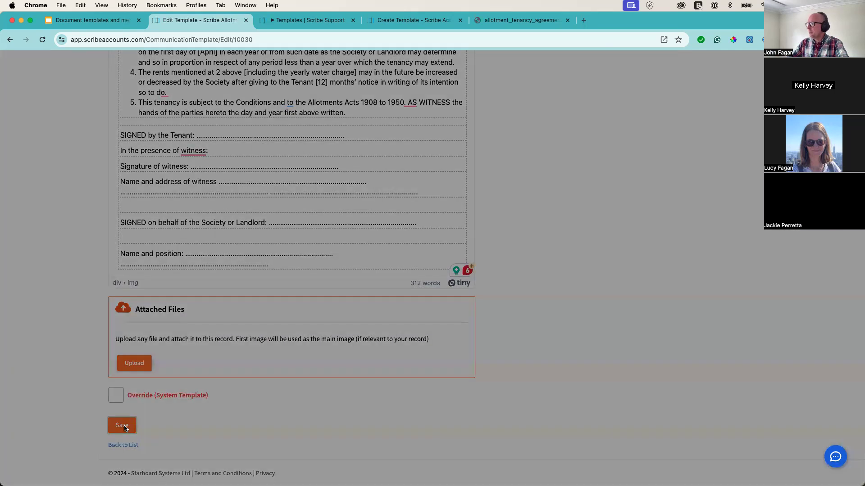
{"action": "left_click", "coordinate": [284, 121]}
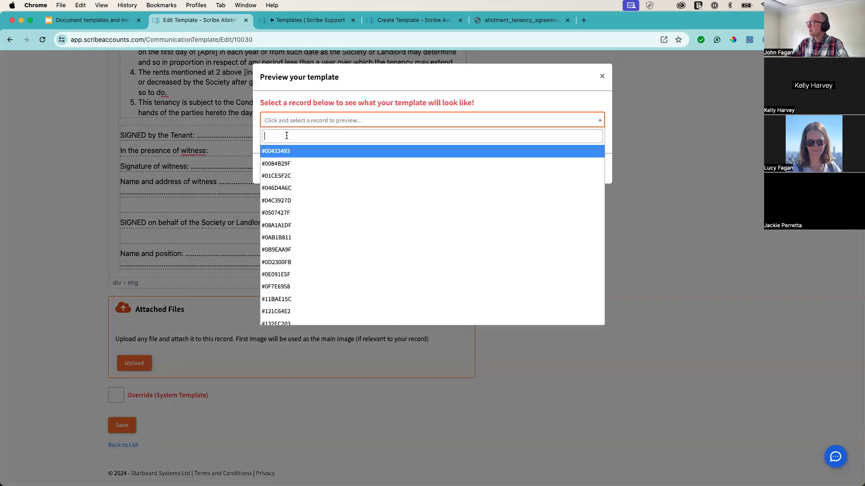
{"action": "left_click", "coordinate": [288, 175]}
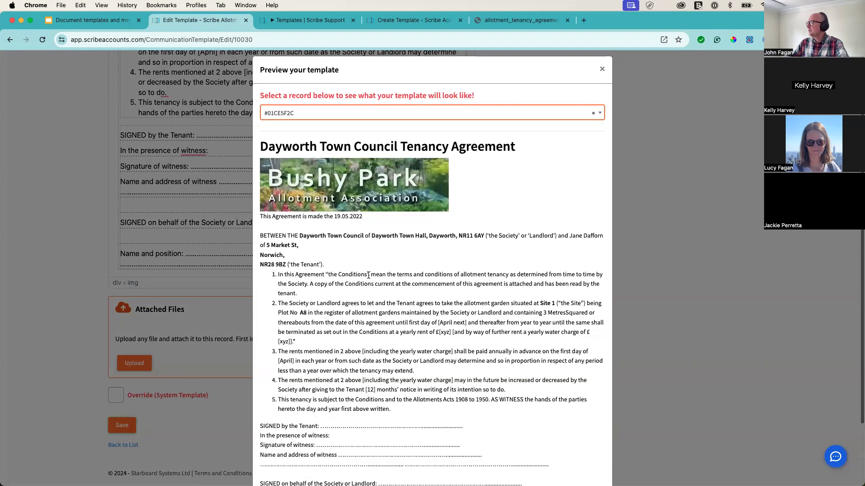
{"action": "scroll", "coordinate": [369, 275], "scroll_direction": "down", "scroll_amount": 4}
{"action": "left_click", "coordinate": [548, 458]}
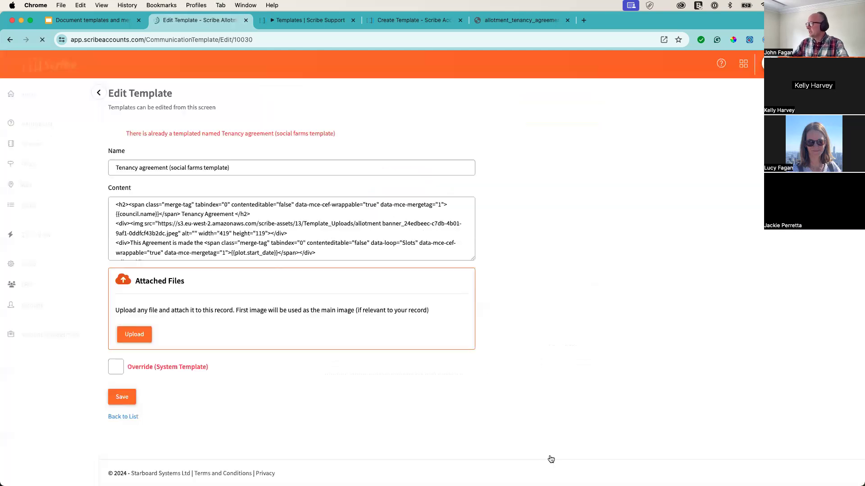
{"action": "scroll", "coordinate": [238, 323], "scroll_direction": "down", "scroll_amount": 5}
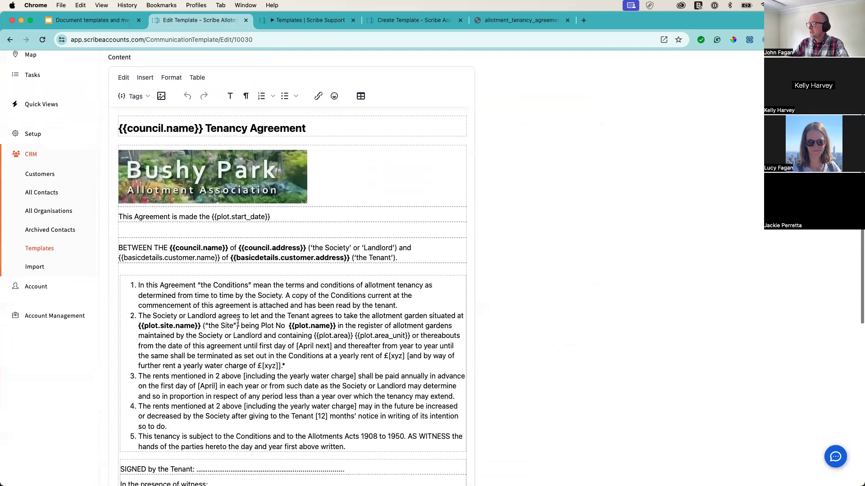
{"action": "scroll", "coordinate": [237, 323], "scroll_direction": "down", "scroll_amount": 5}
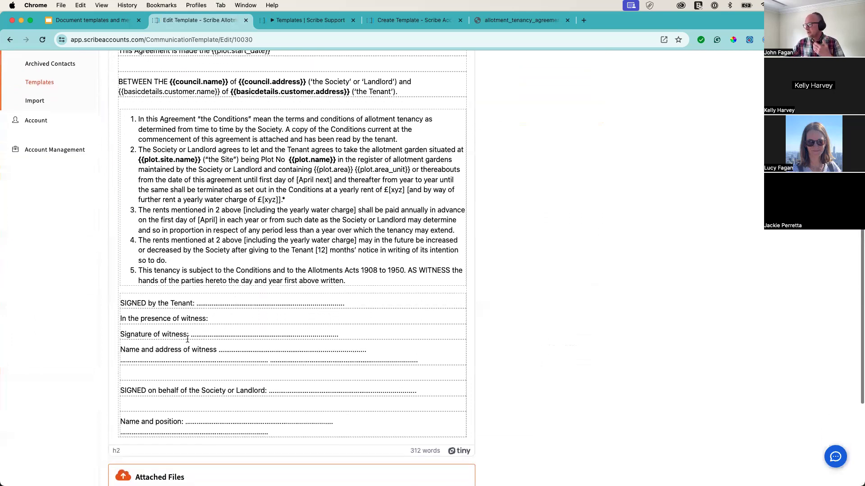
{"action": "scroll", "coordinate": [193, 334], "scroll_direction": "up", "scroll_amount": 2}
{"action": "scroll", "coordinate": [194, 333], "scroll_direction": "up", "scroll_amount": 5}
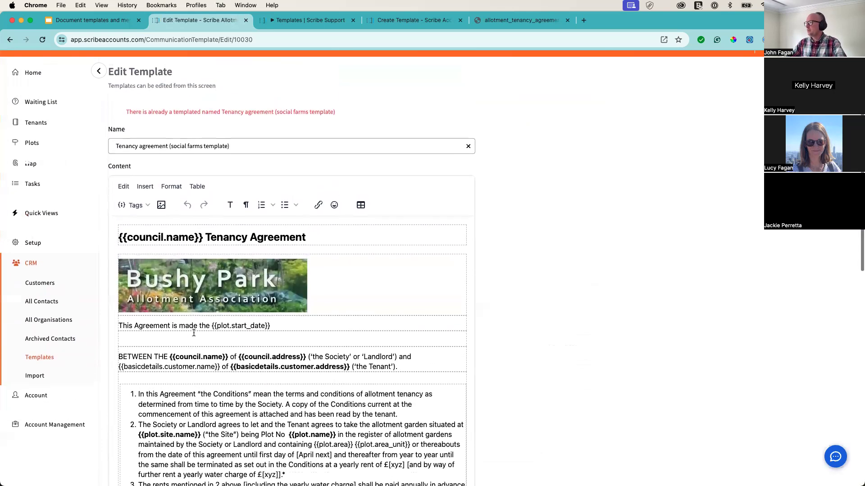